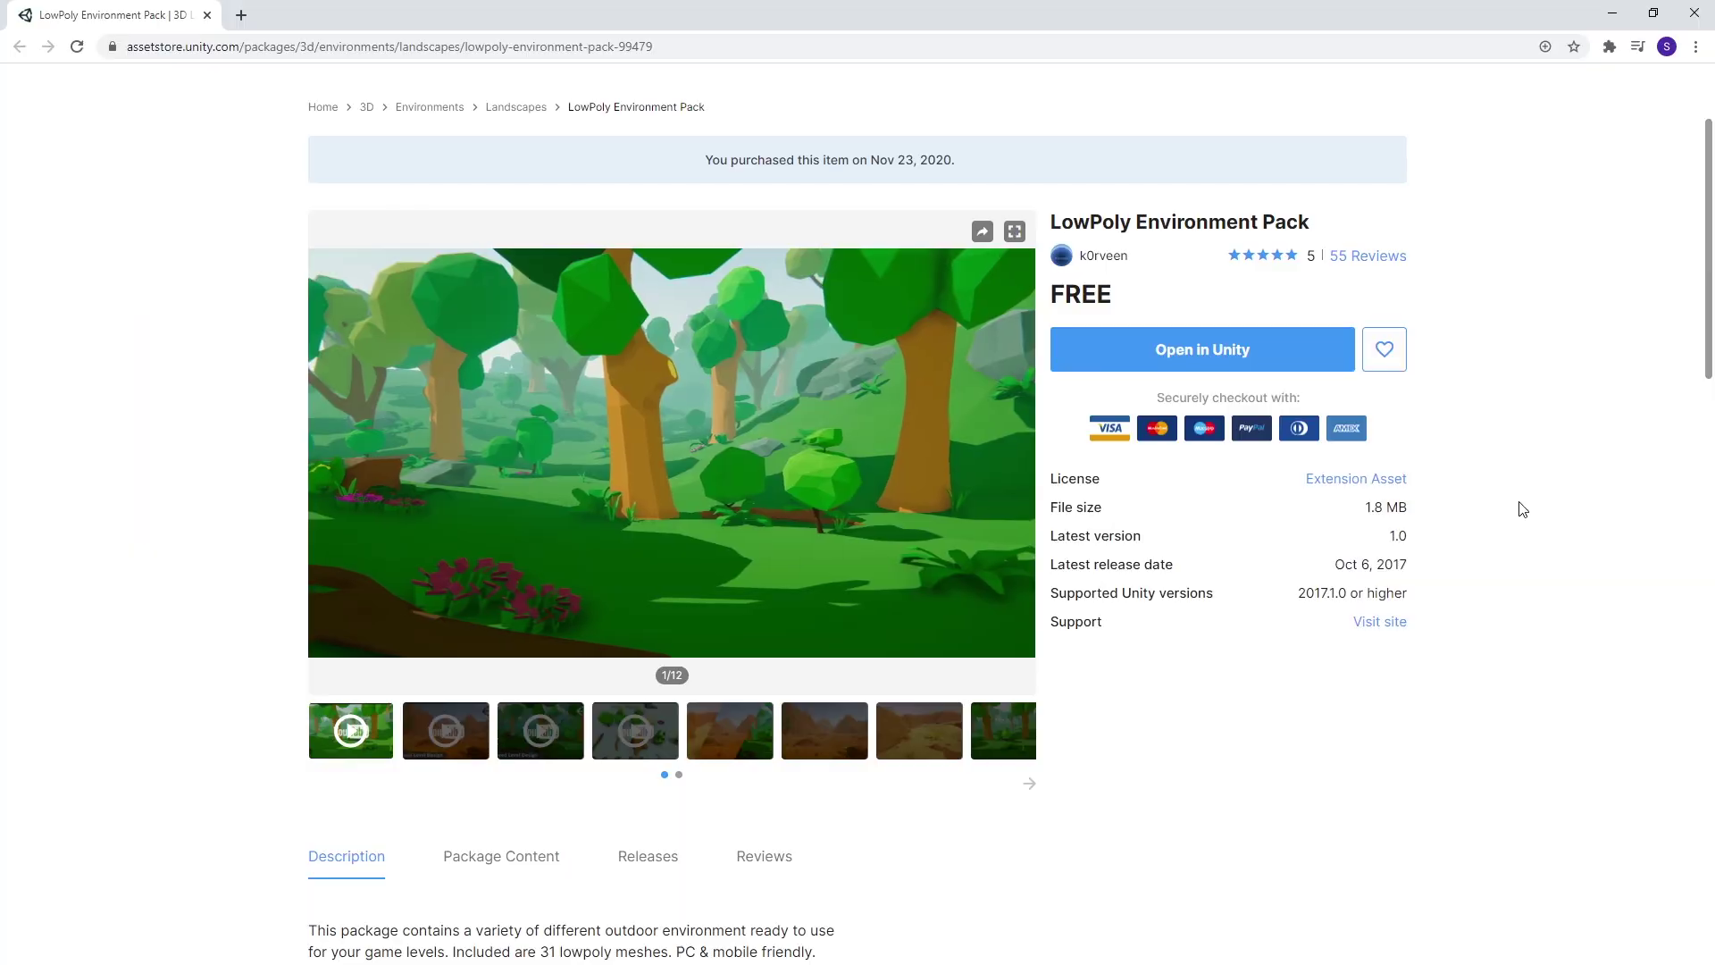
# Step: Open the LowPoly Environment Pack in Unity and load its Demo 2 desert scene
pyautogui.click(1209, 349)
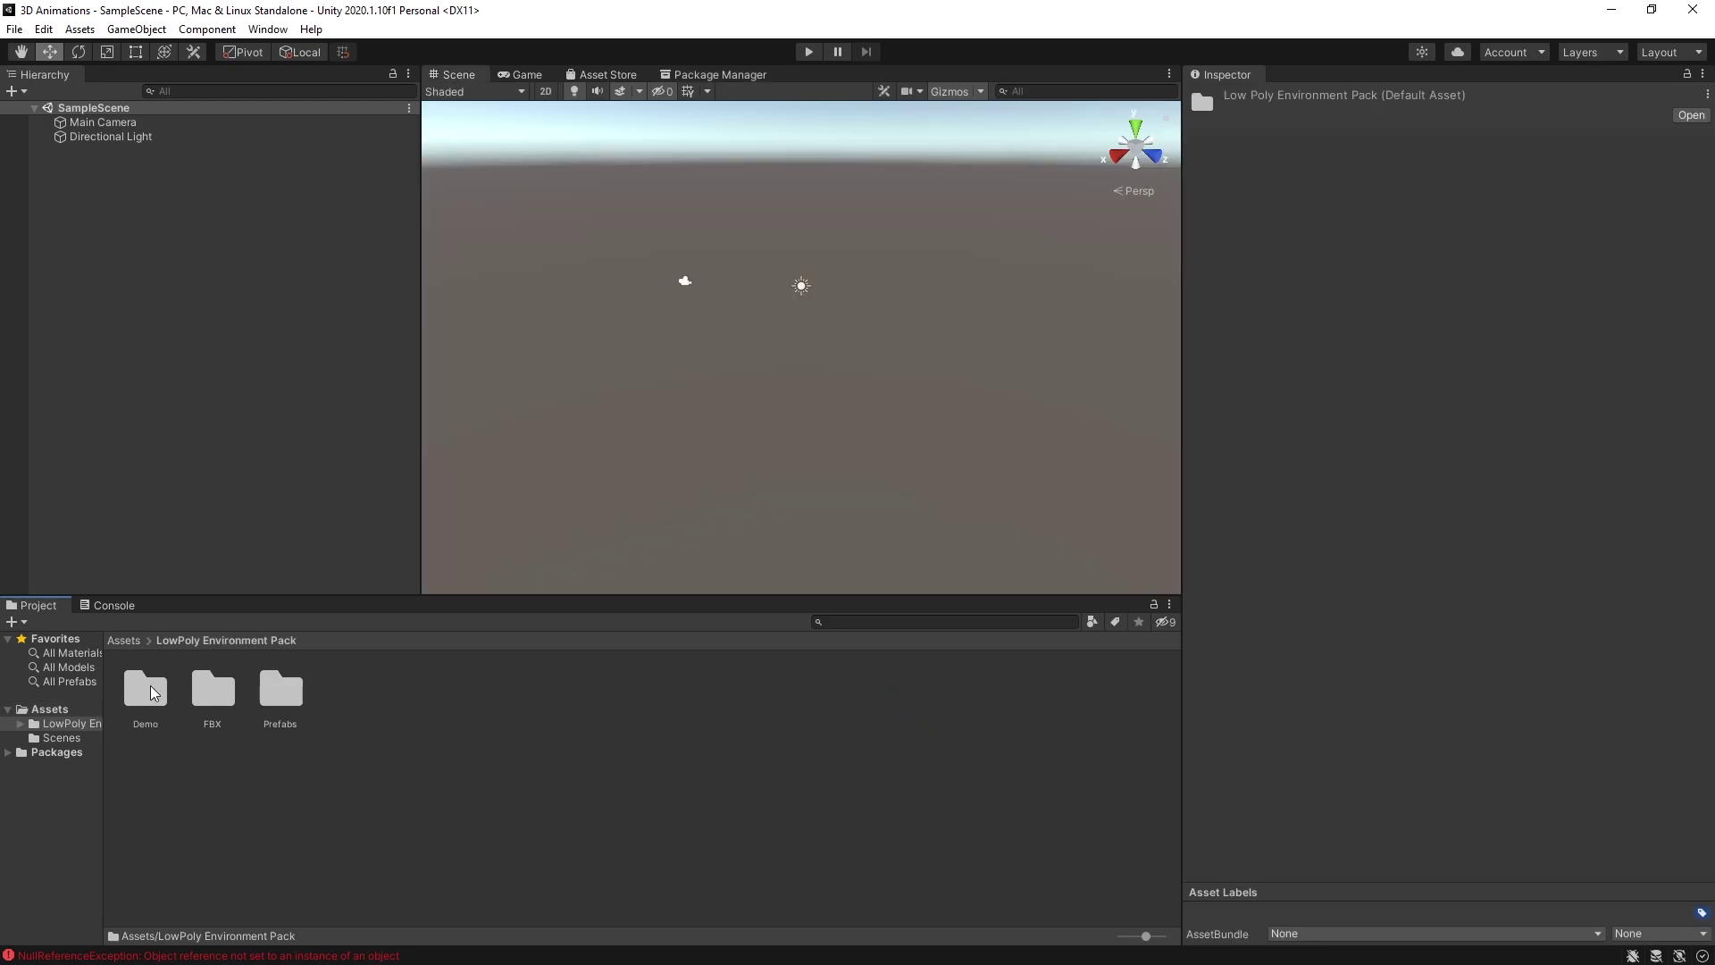
pyautogui.doubleClick(154, 692)
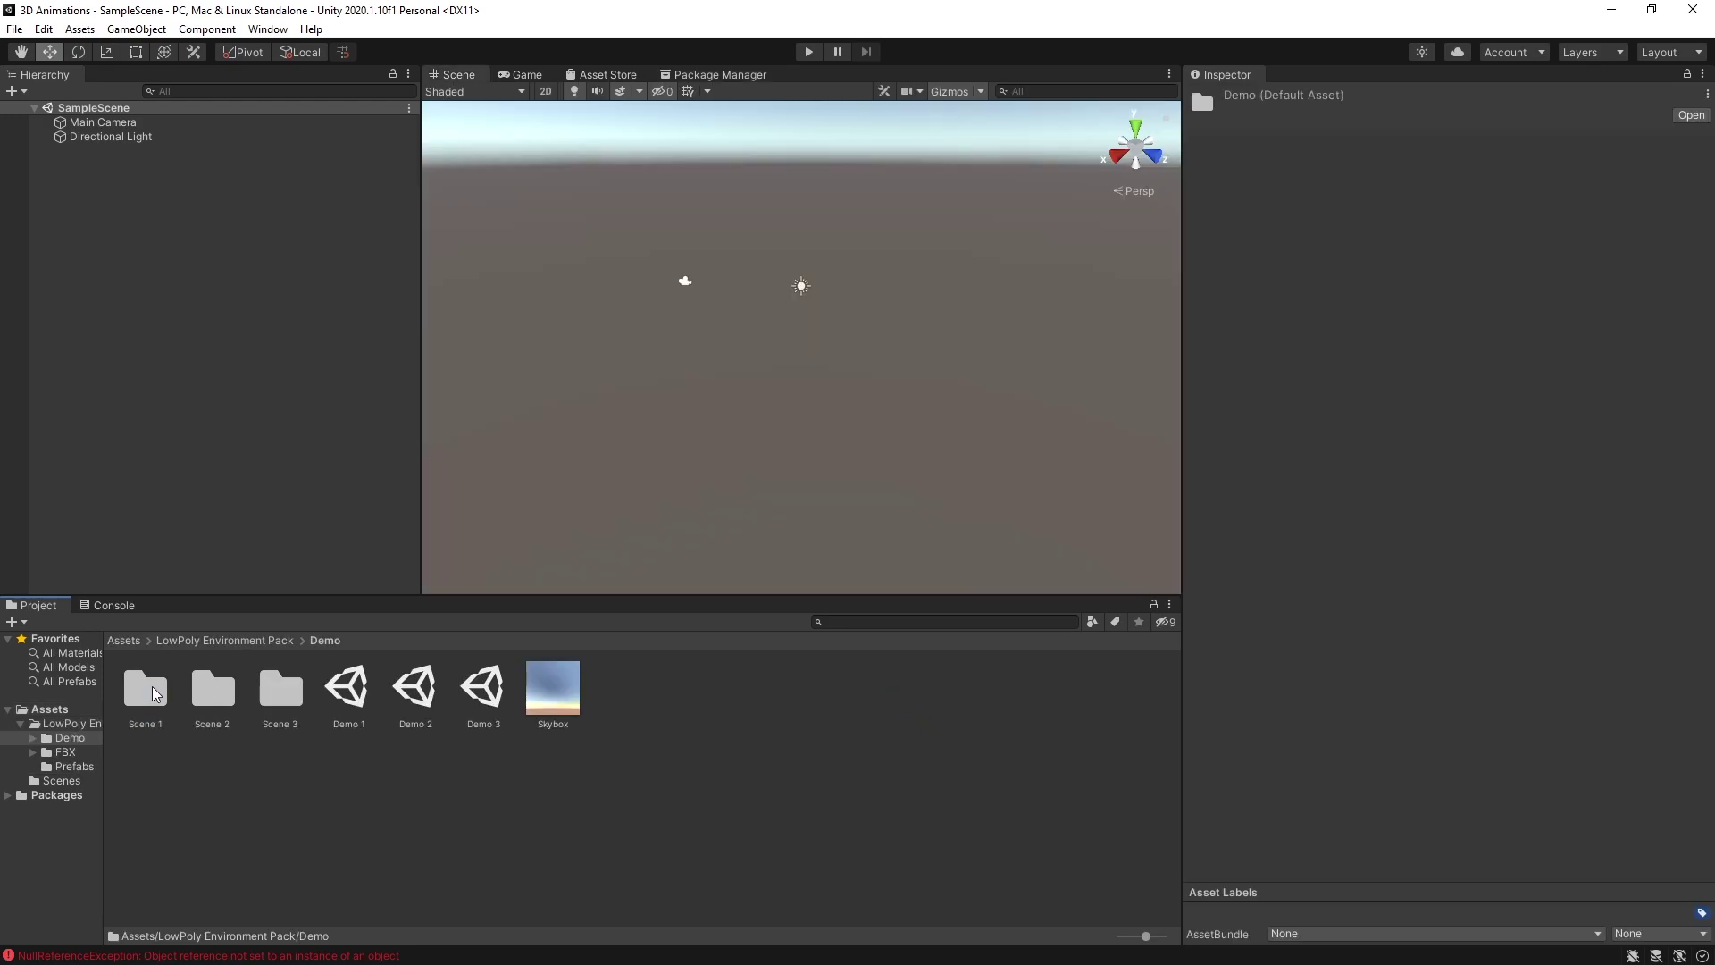
pyautogui.doubleClick(416, 688)
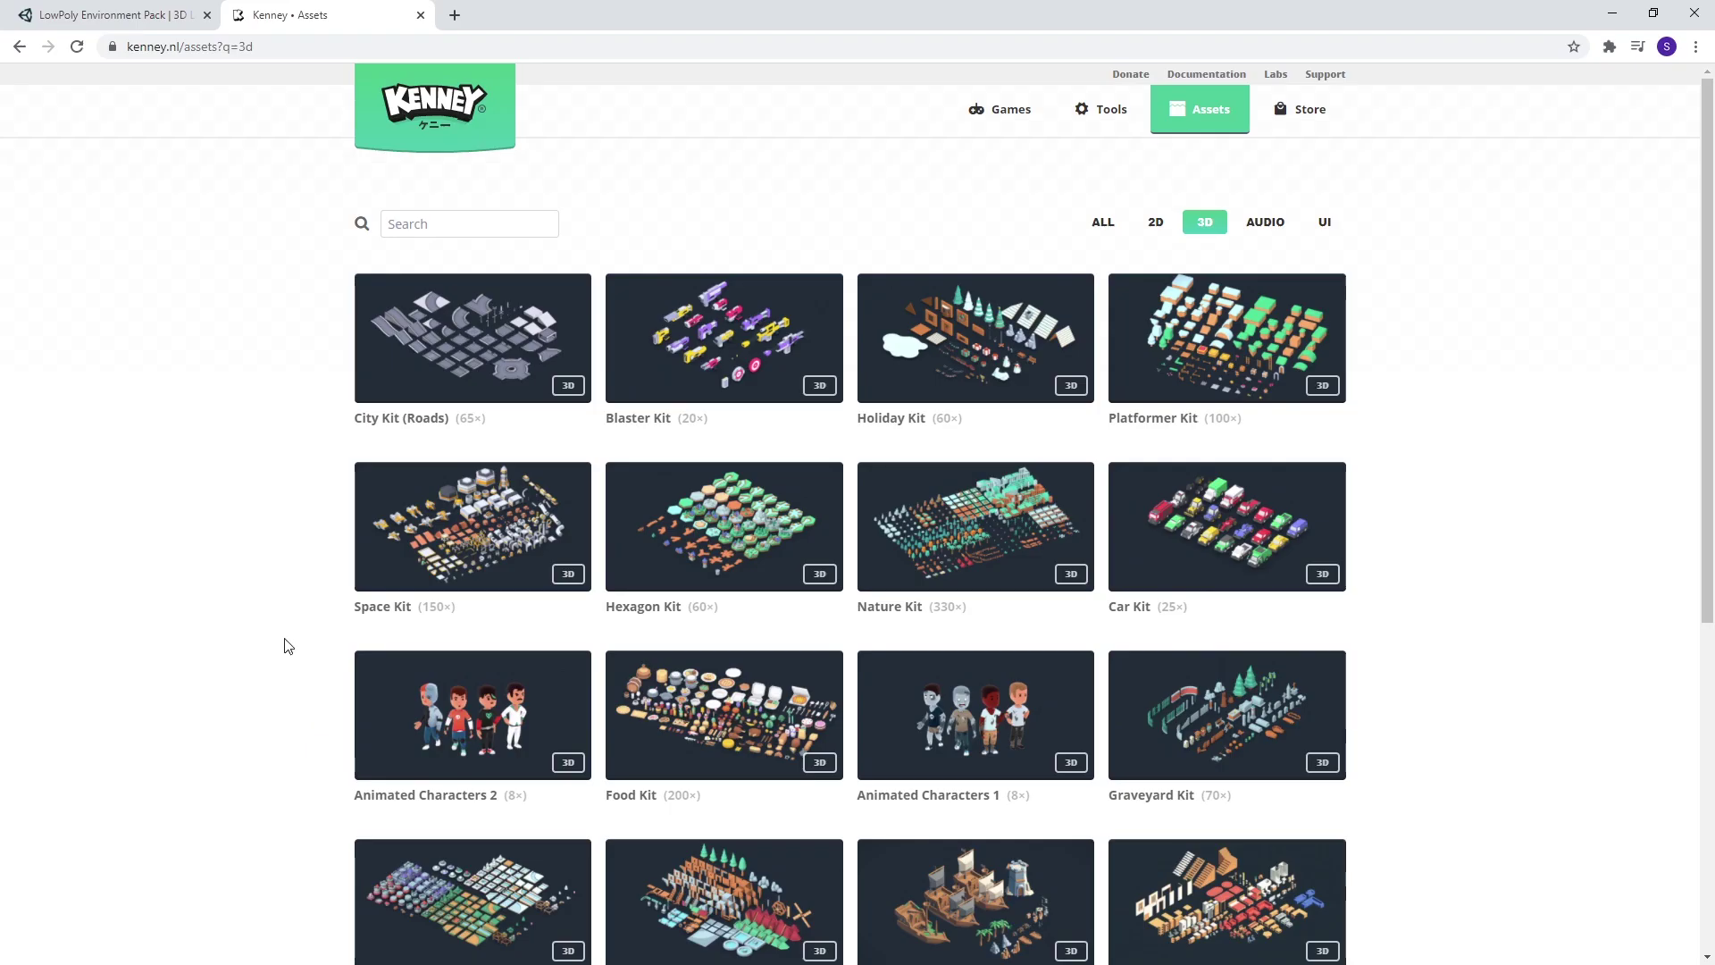
# Step: Get Kenney's Animated Characters 2 and drag animatedCharacters2.unitypackage into the Project panel
pyautogui.click(456, 744)
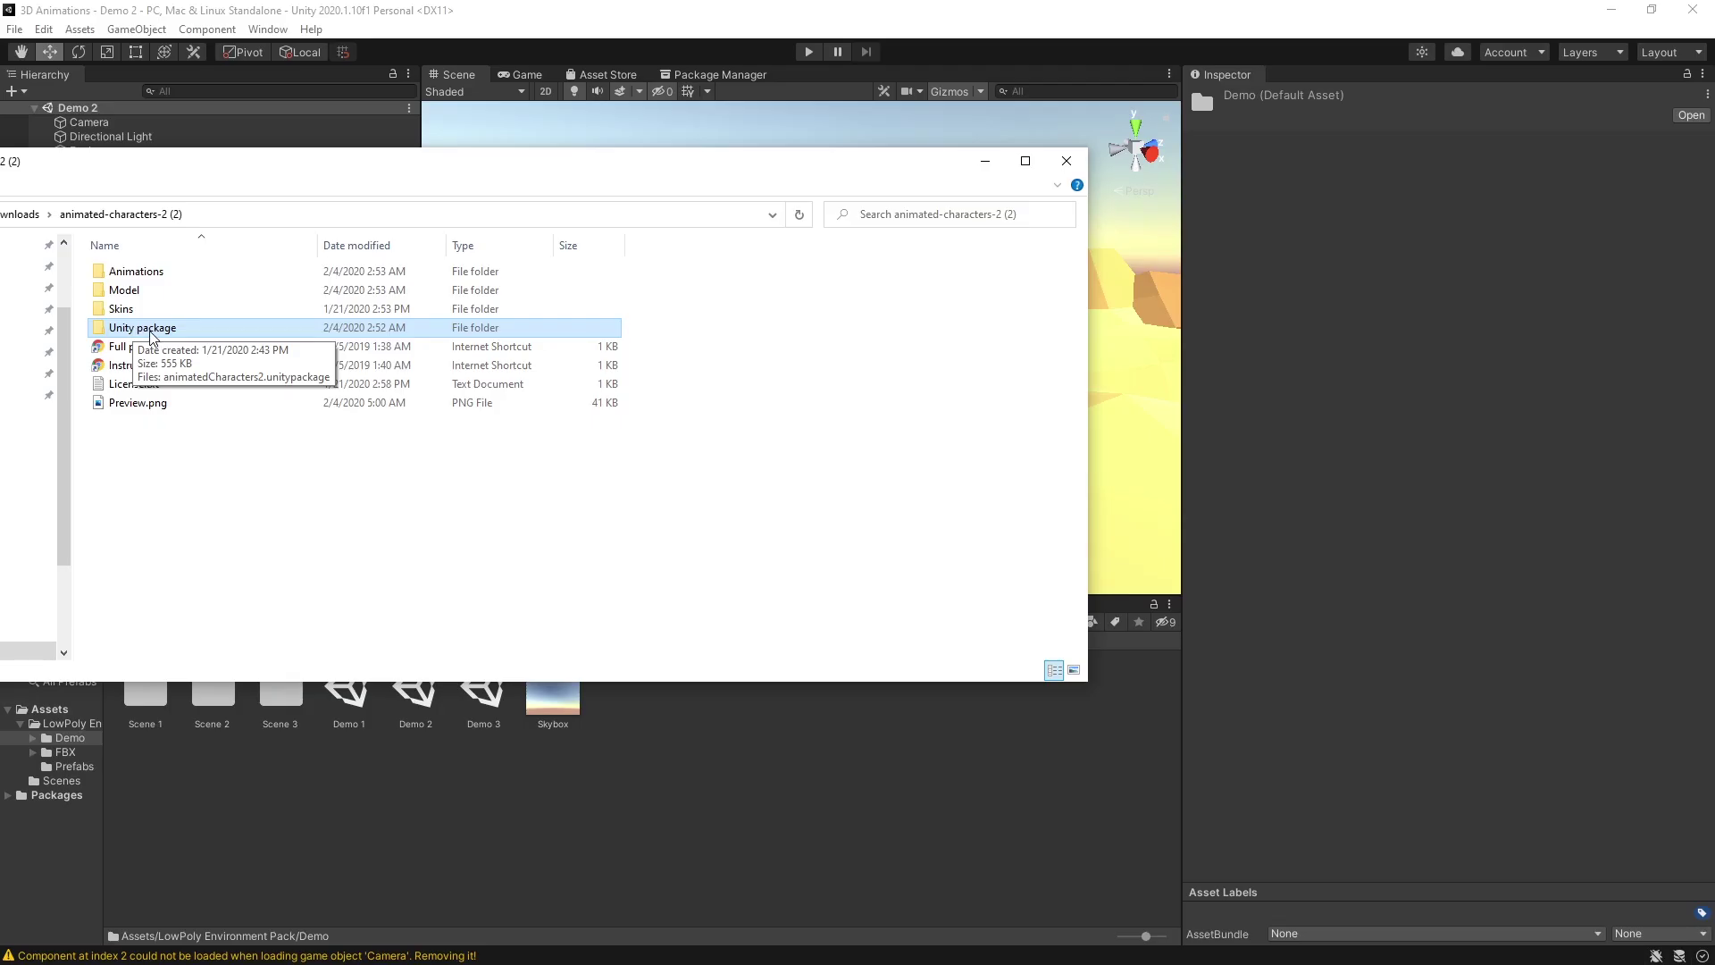
pyautogui.doubleClick(161, 331)
pyautogui.moveTo(157, 277); pyautogui.dragTo(807, 777)
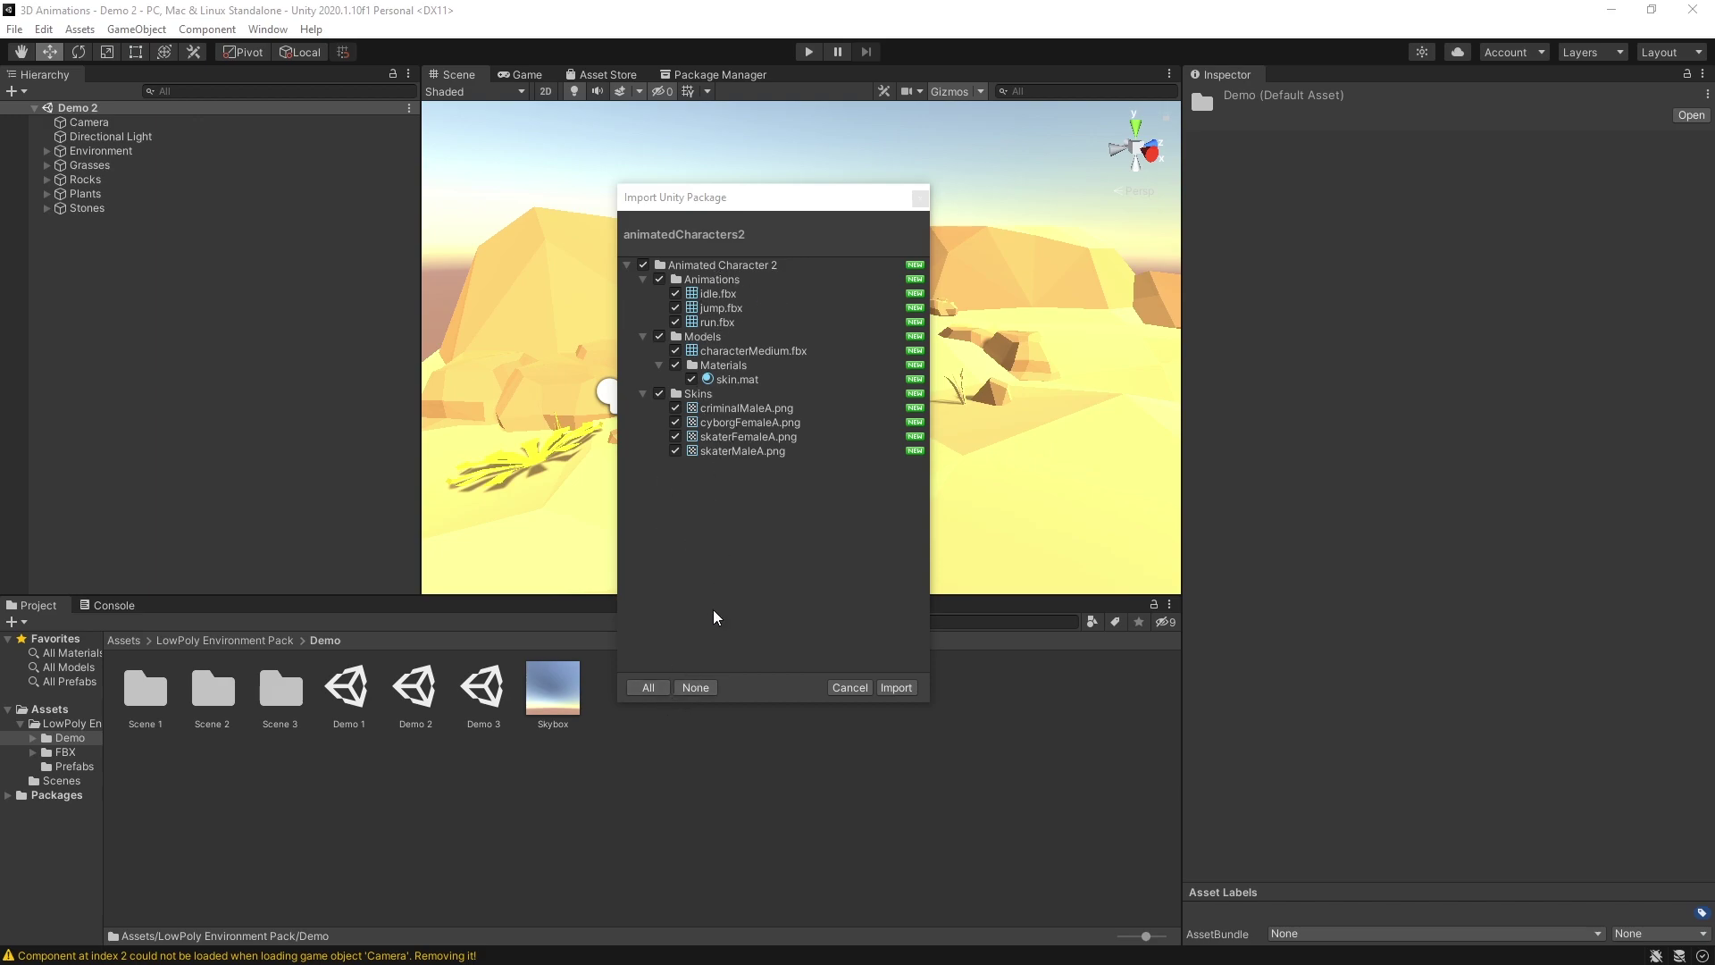
# Step: Select every item in the animatedCharacters2 package and import it
pyautogui.click(650, 691)
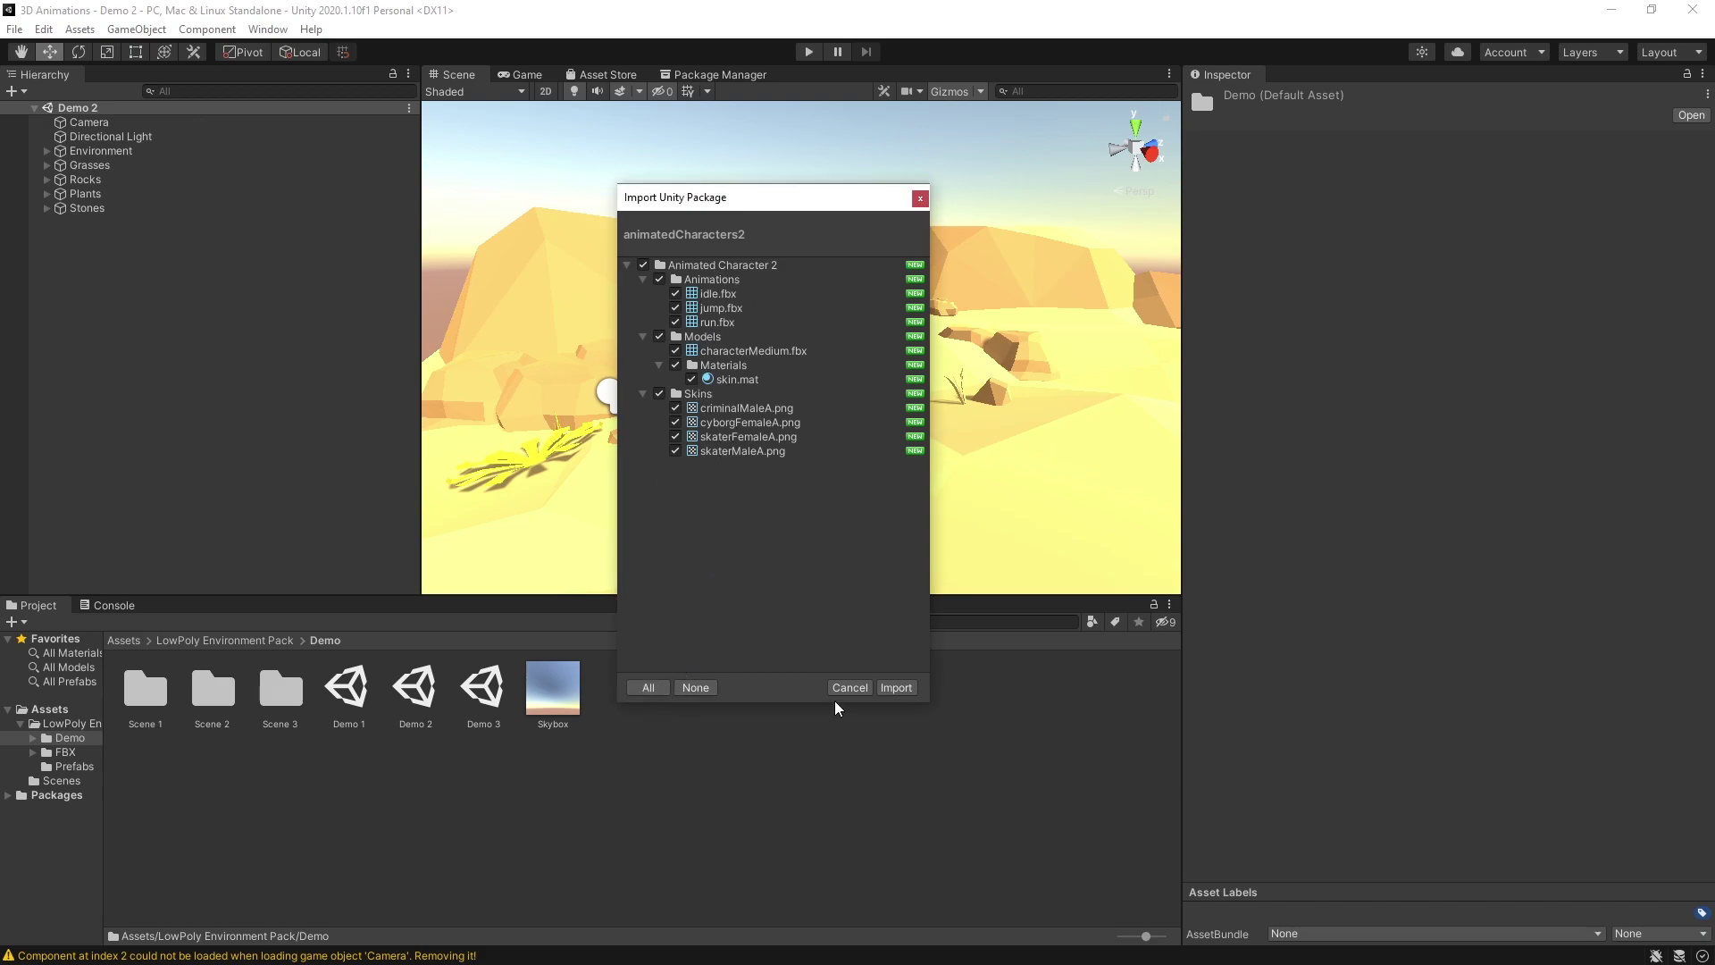
pyautogui.click(880, 688)
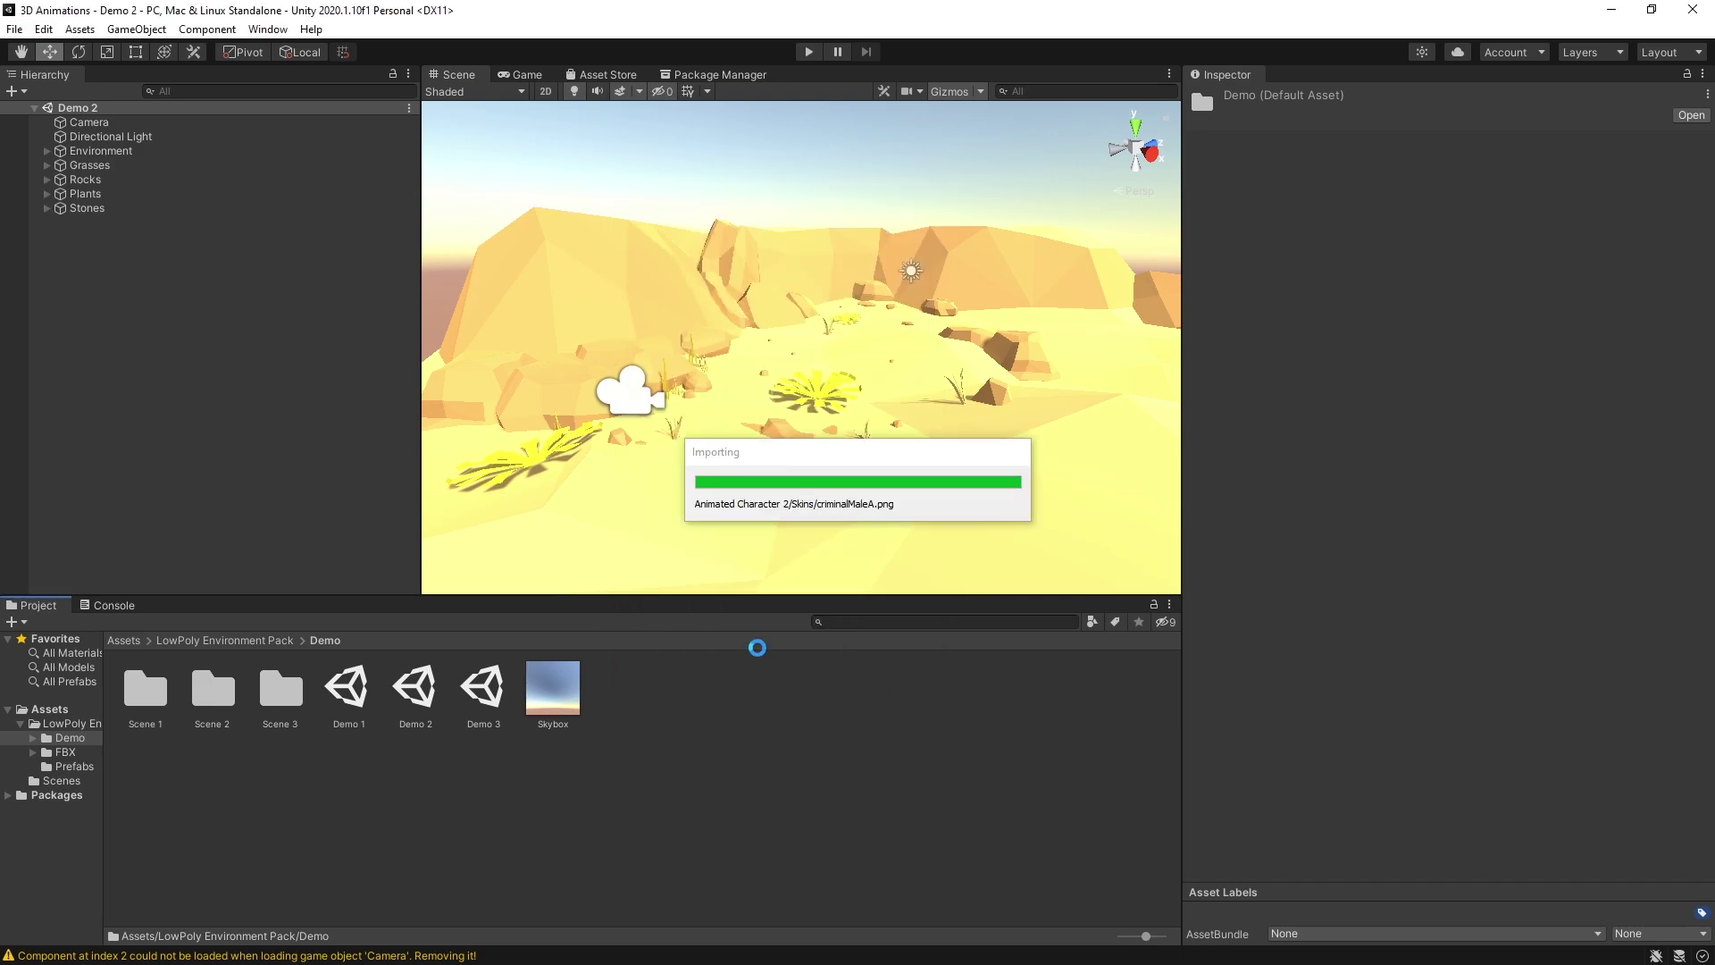
# Step: Add the characterMedium model from Animated Character 2 > Models to the scene
pyautogui.click(139, 697)
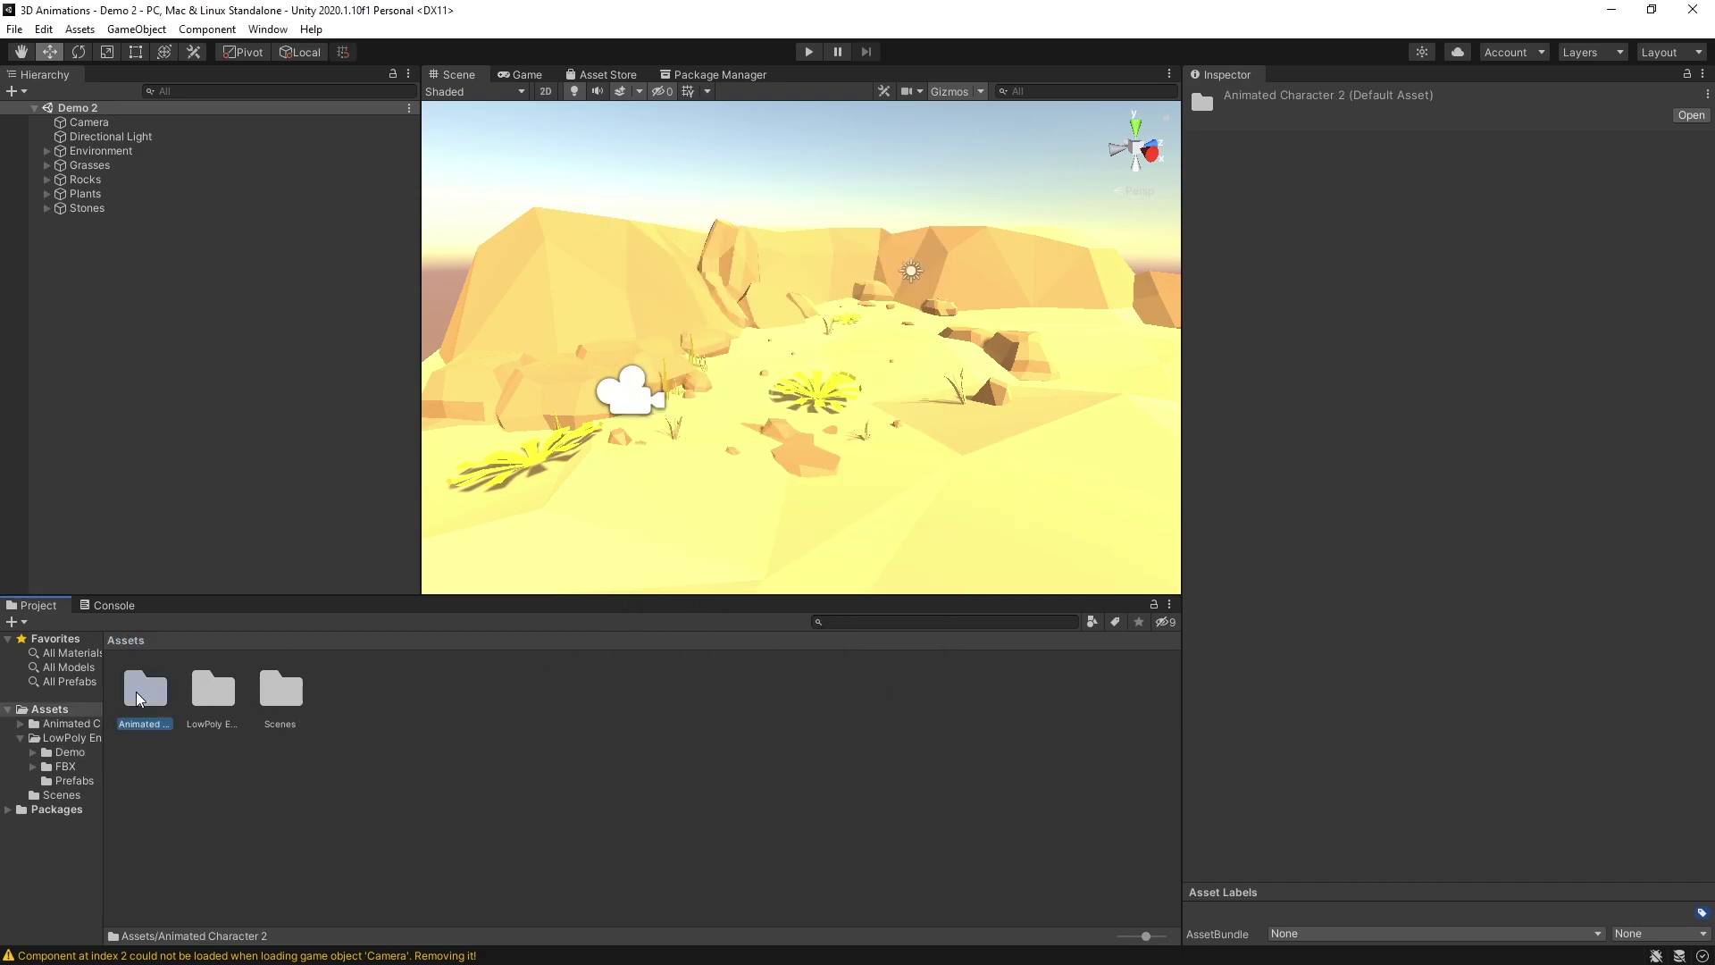
pyautogui.doubleClick(139, 697)
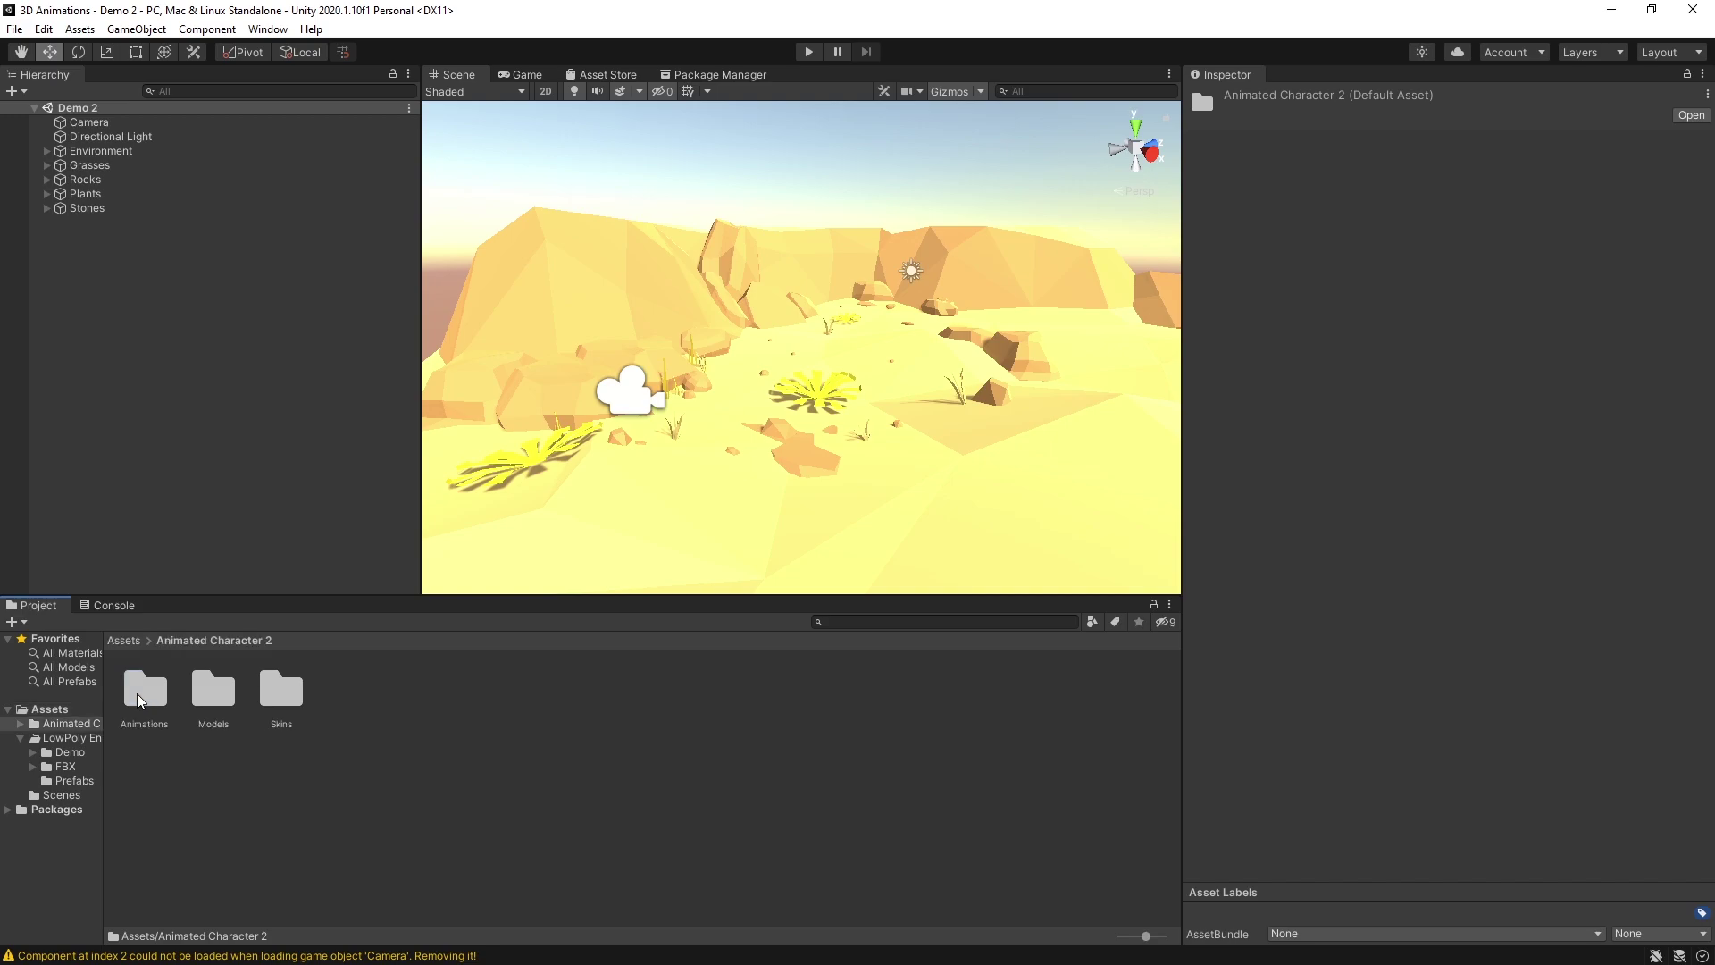
pyautogui.click(282, 695)
pyautogui.doubleClick(205, 691)
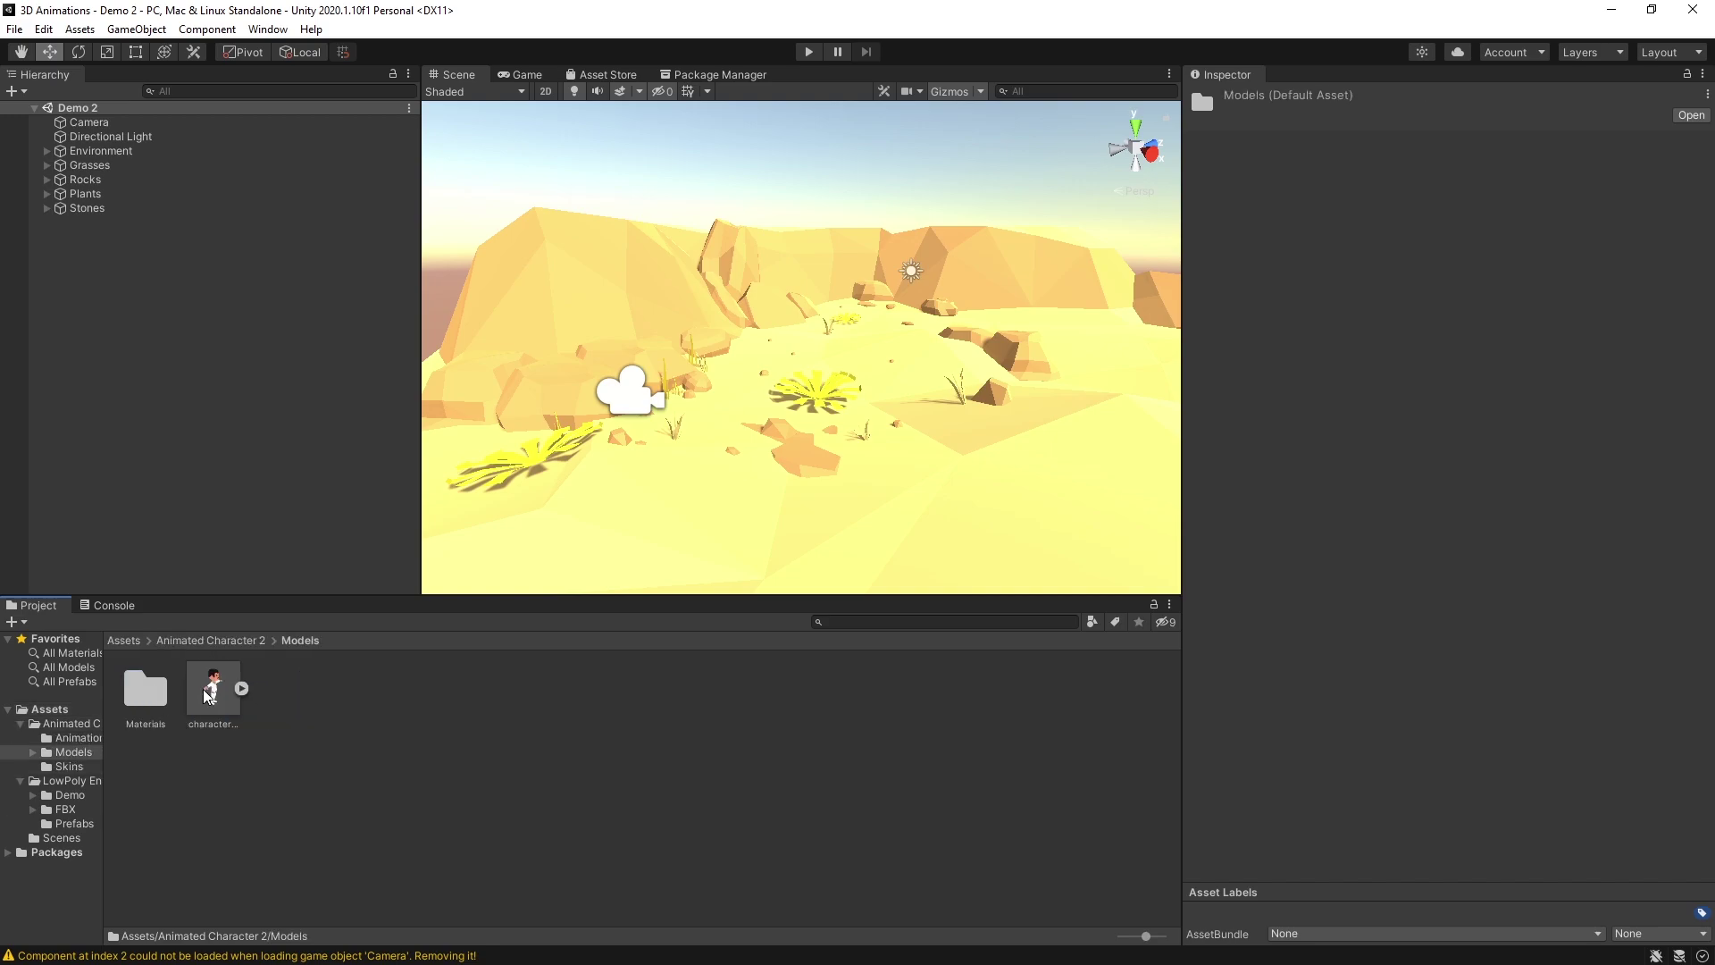
pyautogui.moveTo(207, 693); pyautogui.dragTo(196, 359)
# Step: Scale characterMedium to 0.5 and position it near the grass tuft before the camera
pyautogui.moveTo(931, 306); pyautogui.dragTo(811, 289)
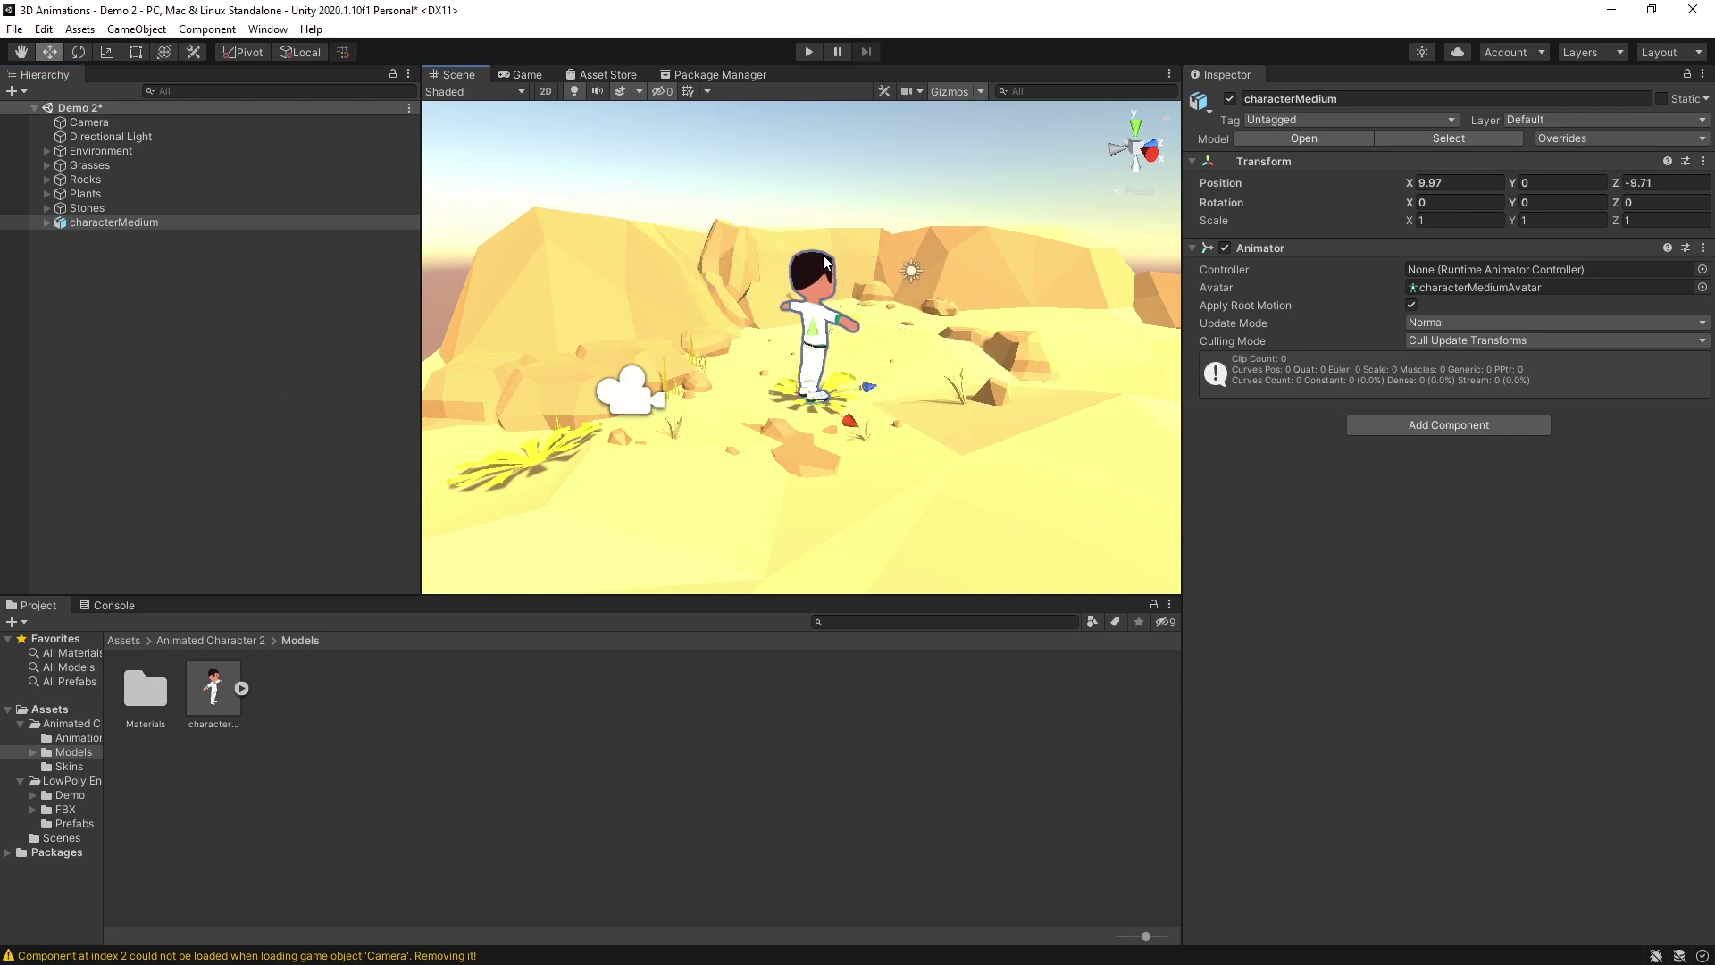
pyautogui.click(1440, 219)
pyautogui.write('0.5')
pyautogui.press('Return')
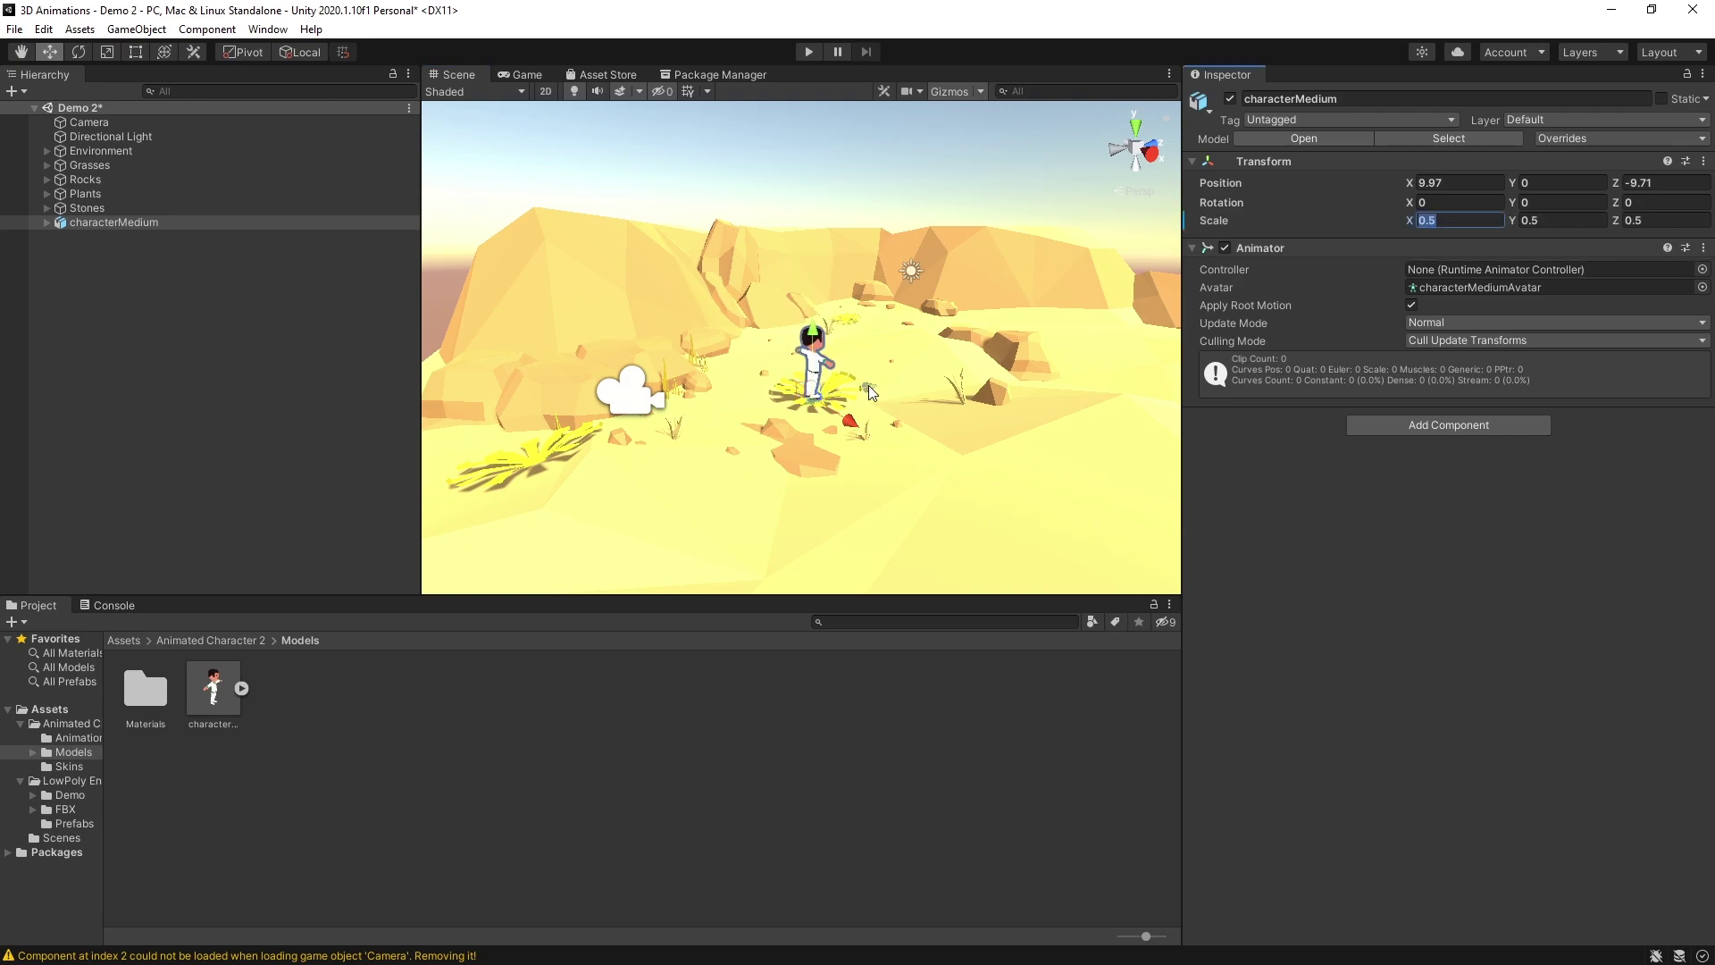
pyautogui.moveTo(871, 386); pyautogui.dragTo(783, 325)
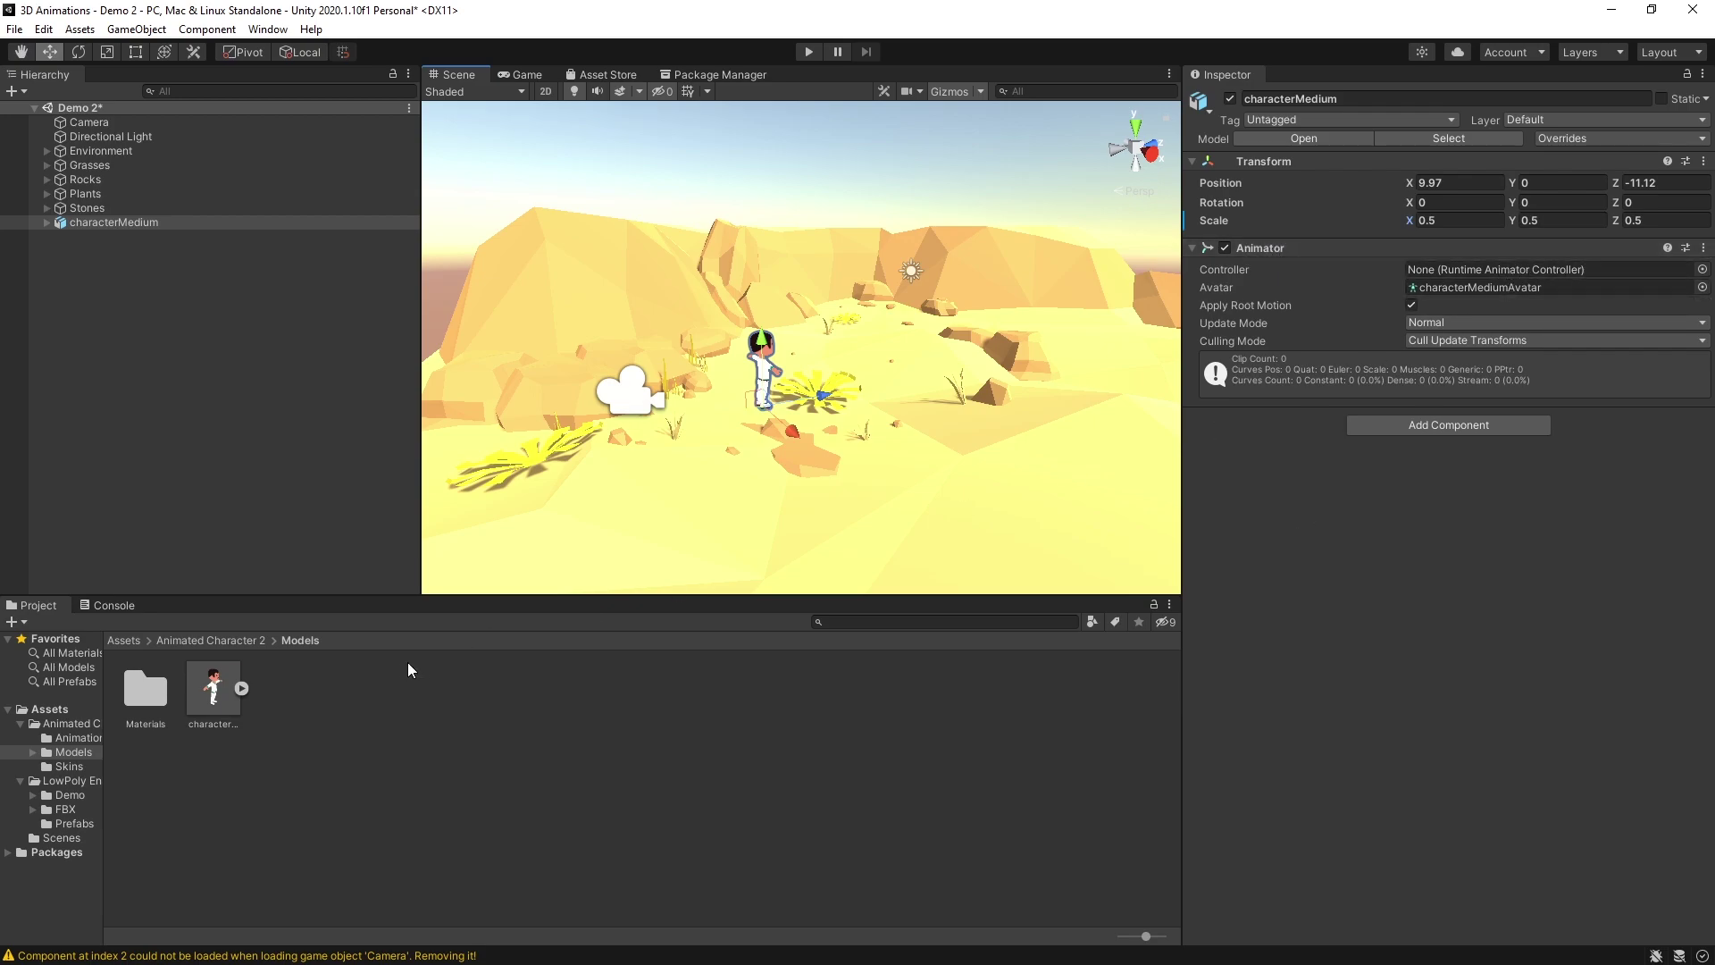
# Step: Create a New Animator Controller in the Animations folder and assign it to characterMedium's Animator
pyautogui.click(211, 641)
pyautogui.click(136, 698)
pyautogui.doubleClick(136, 698)
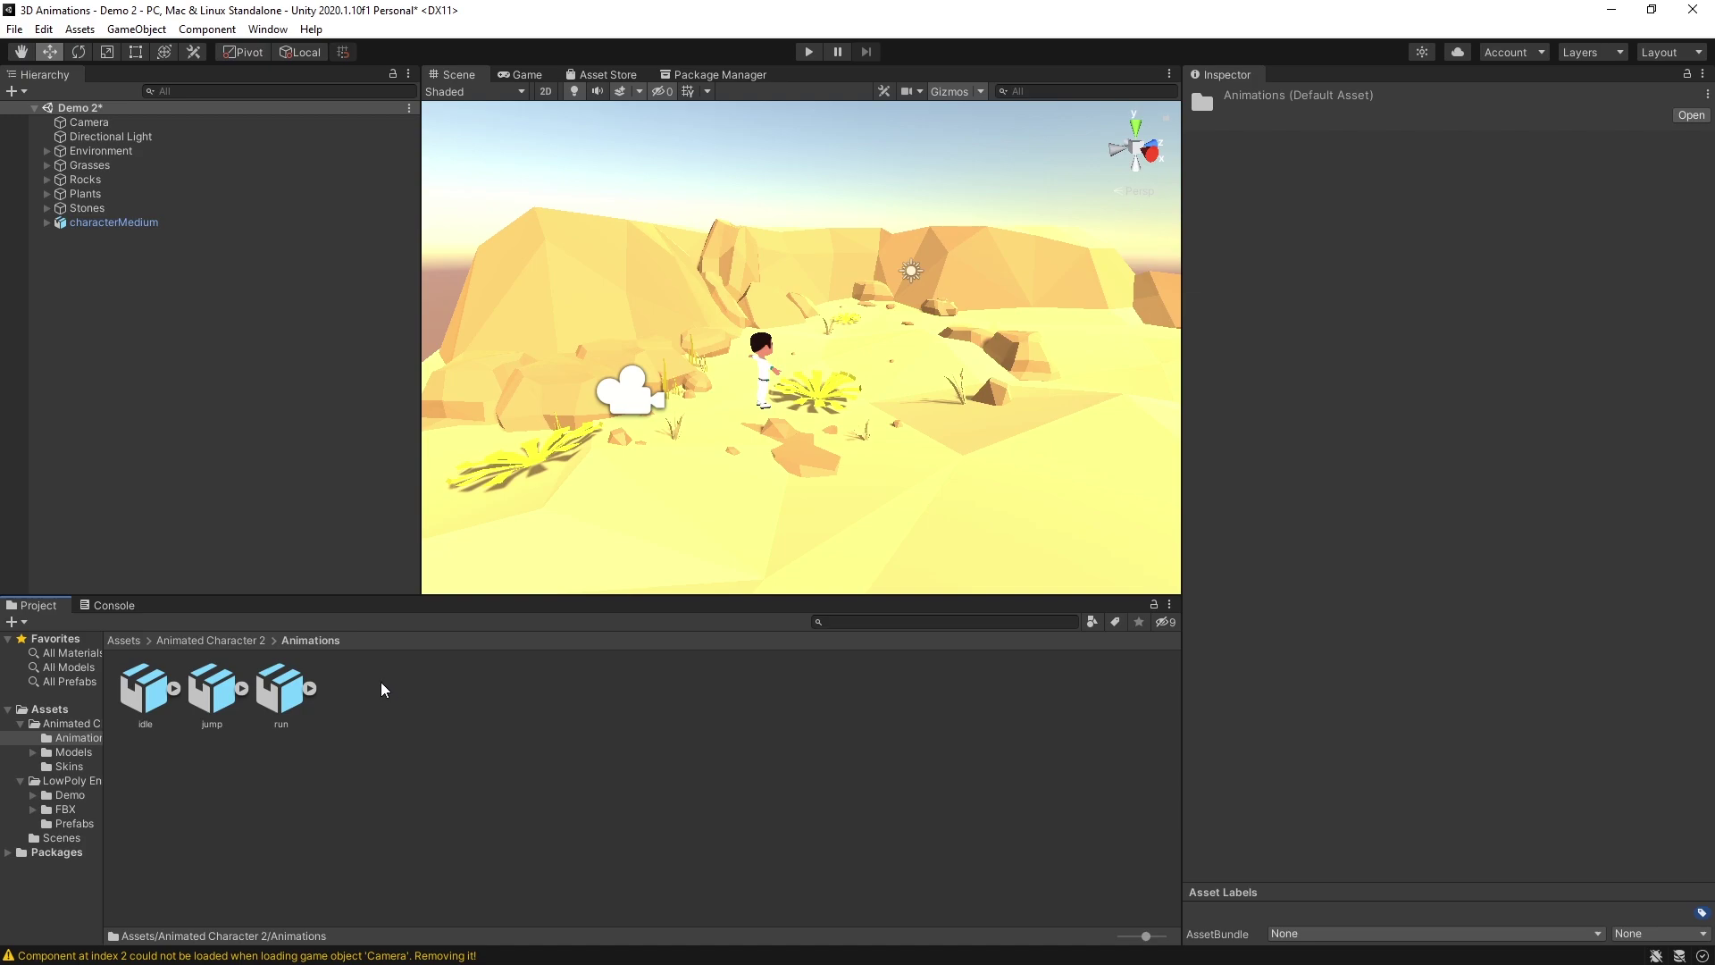
pyautogui.rightClick(384, 688)
pyautogui.moveTo(513, 216)
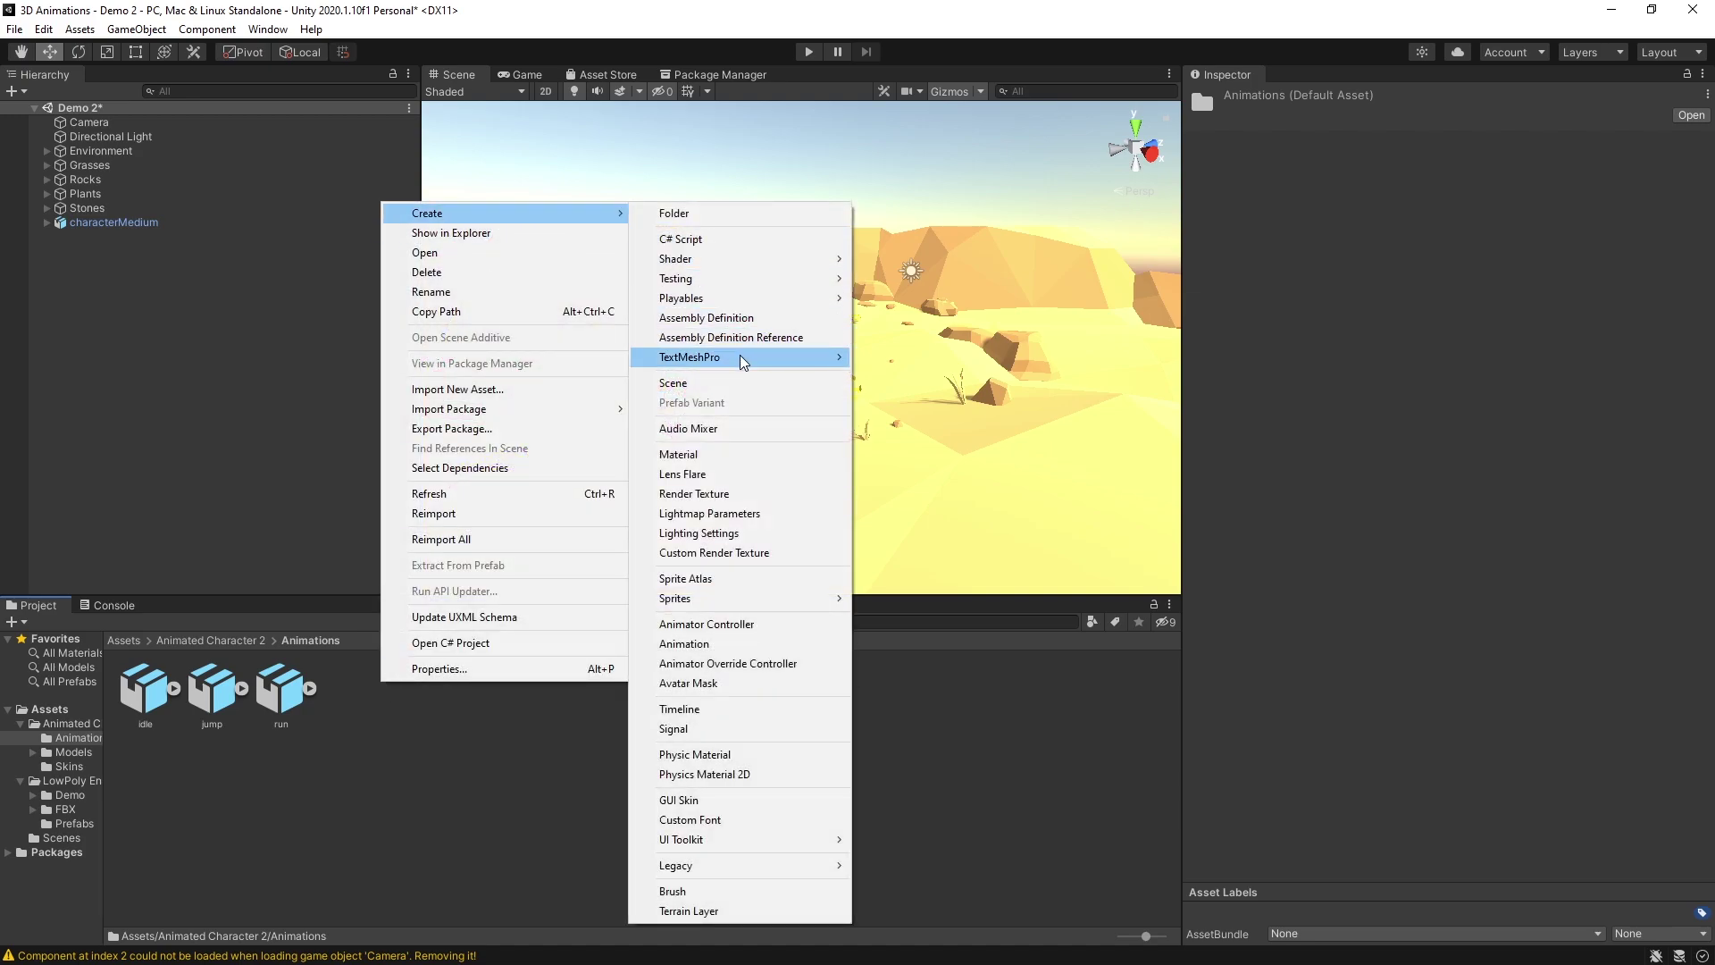
pyautogui.click(702, 623)
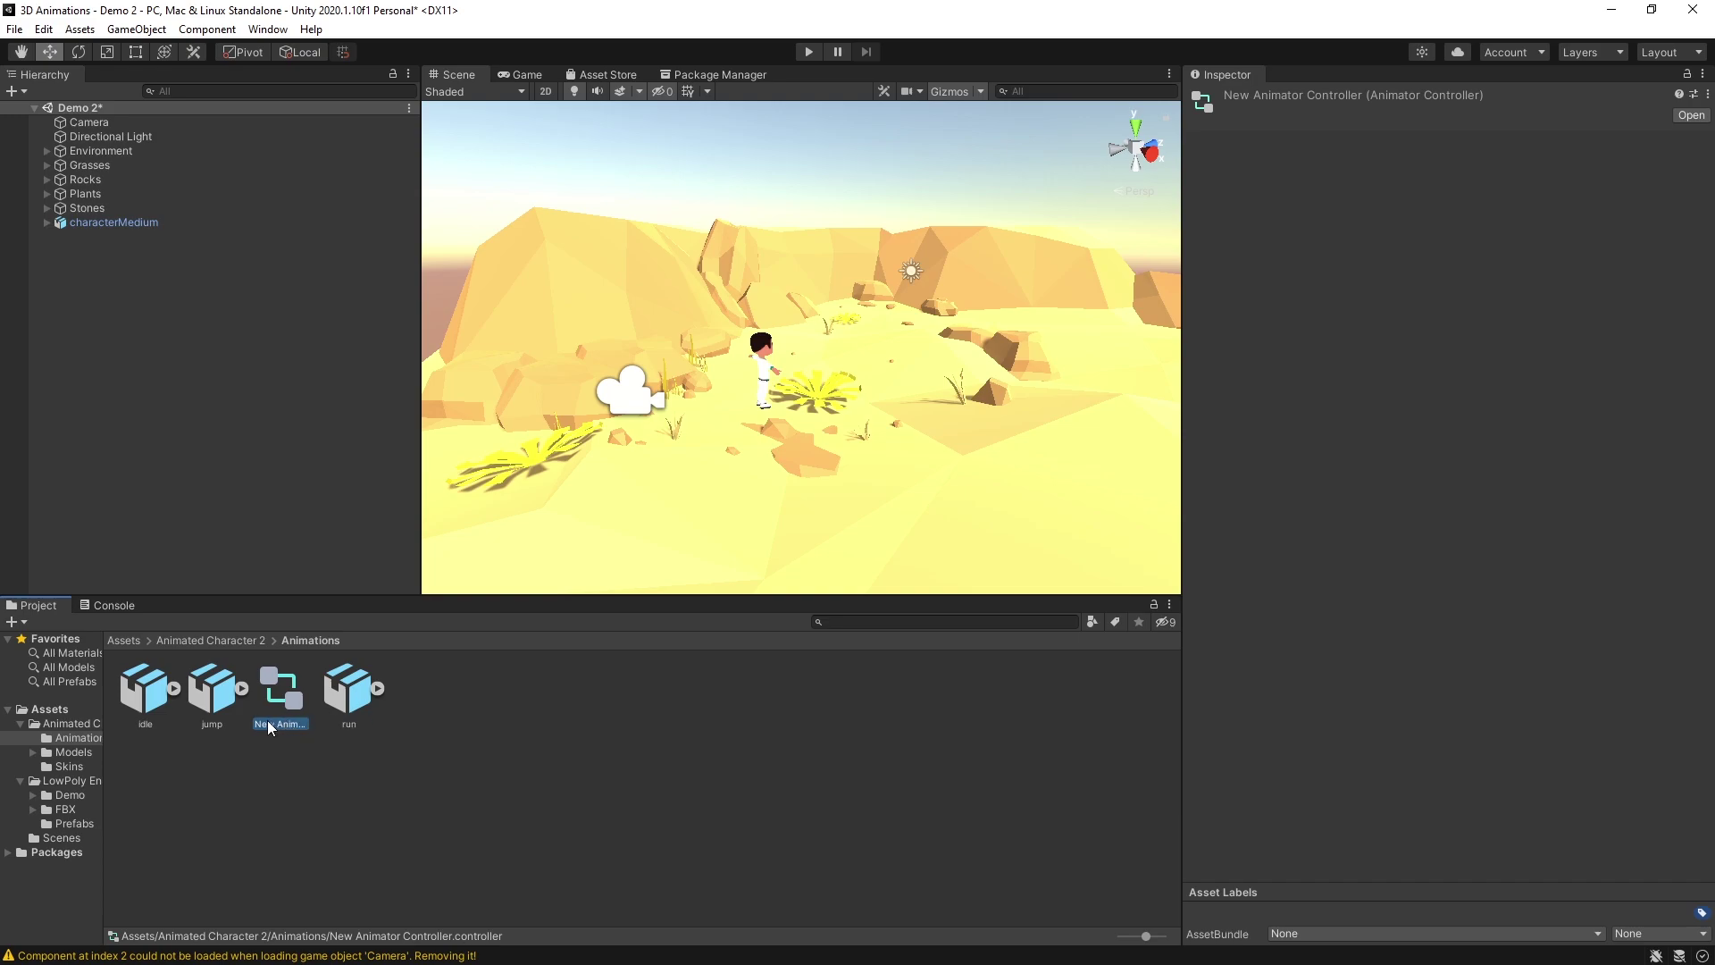
pyautogui.click(113, 222)
pyautogui.moveTo(288, 689); pyautogui.dragTo(1465, 279)
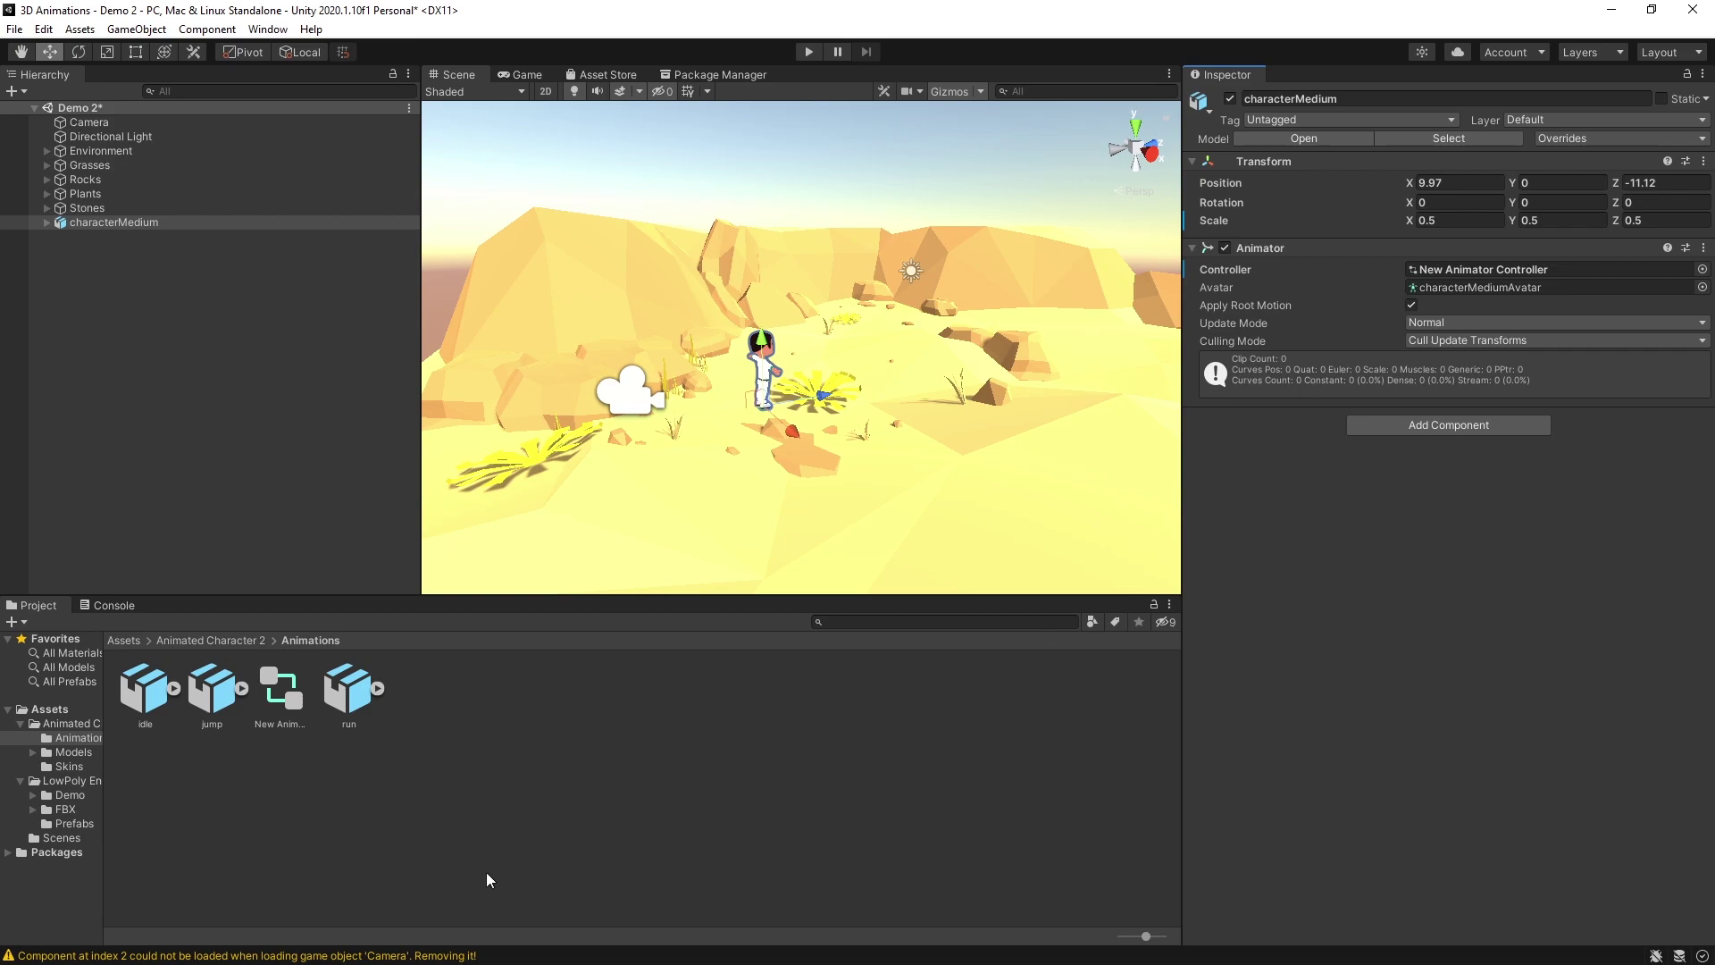
# Step: Add Root|Idle as the default state, preview it in play mode, then add the Root|Jump state
pyautogui.doubleClick(284, 699)
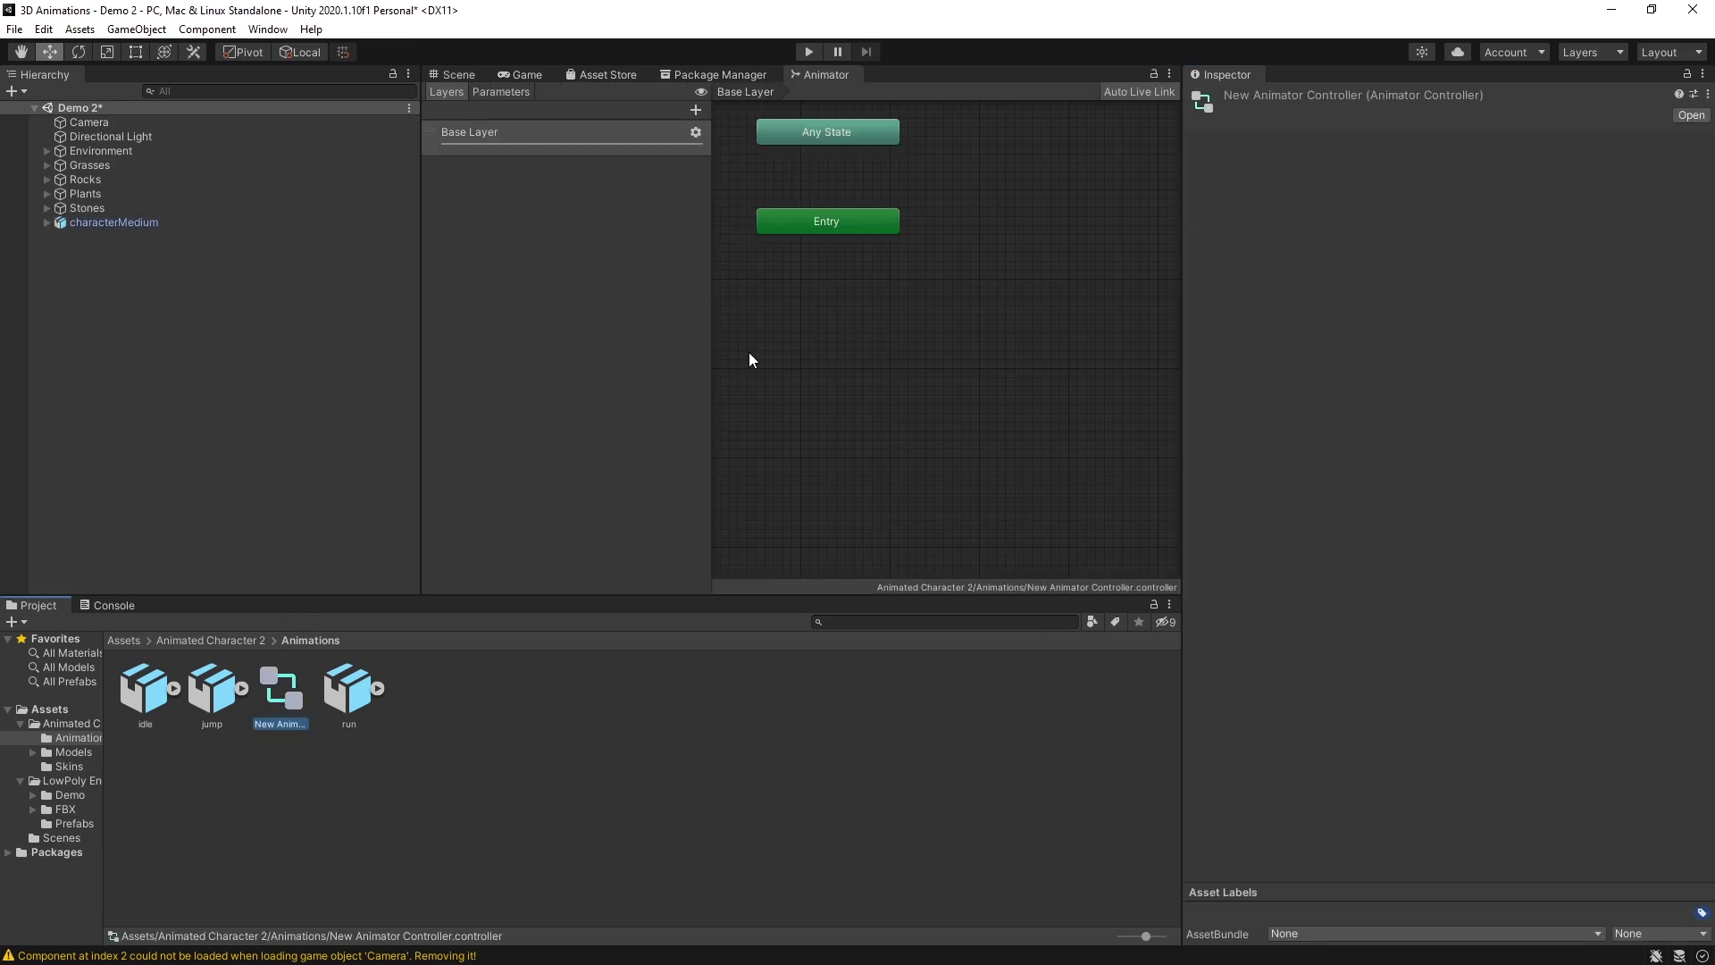
pyautogui.scroll(-3, 859, 304)
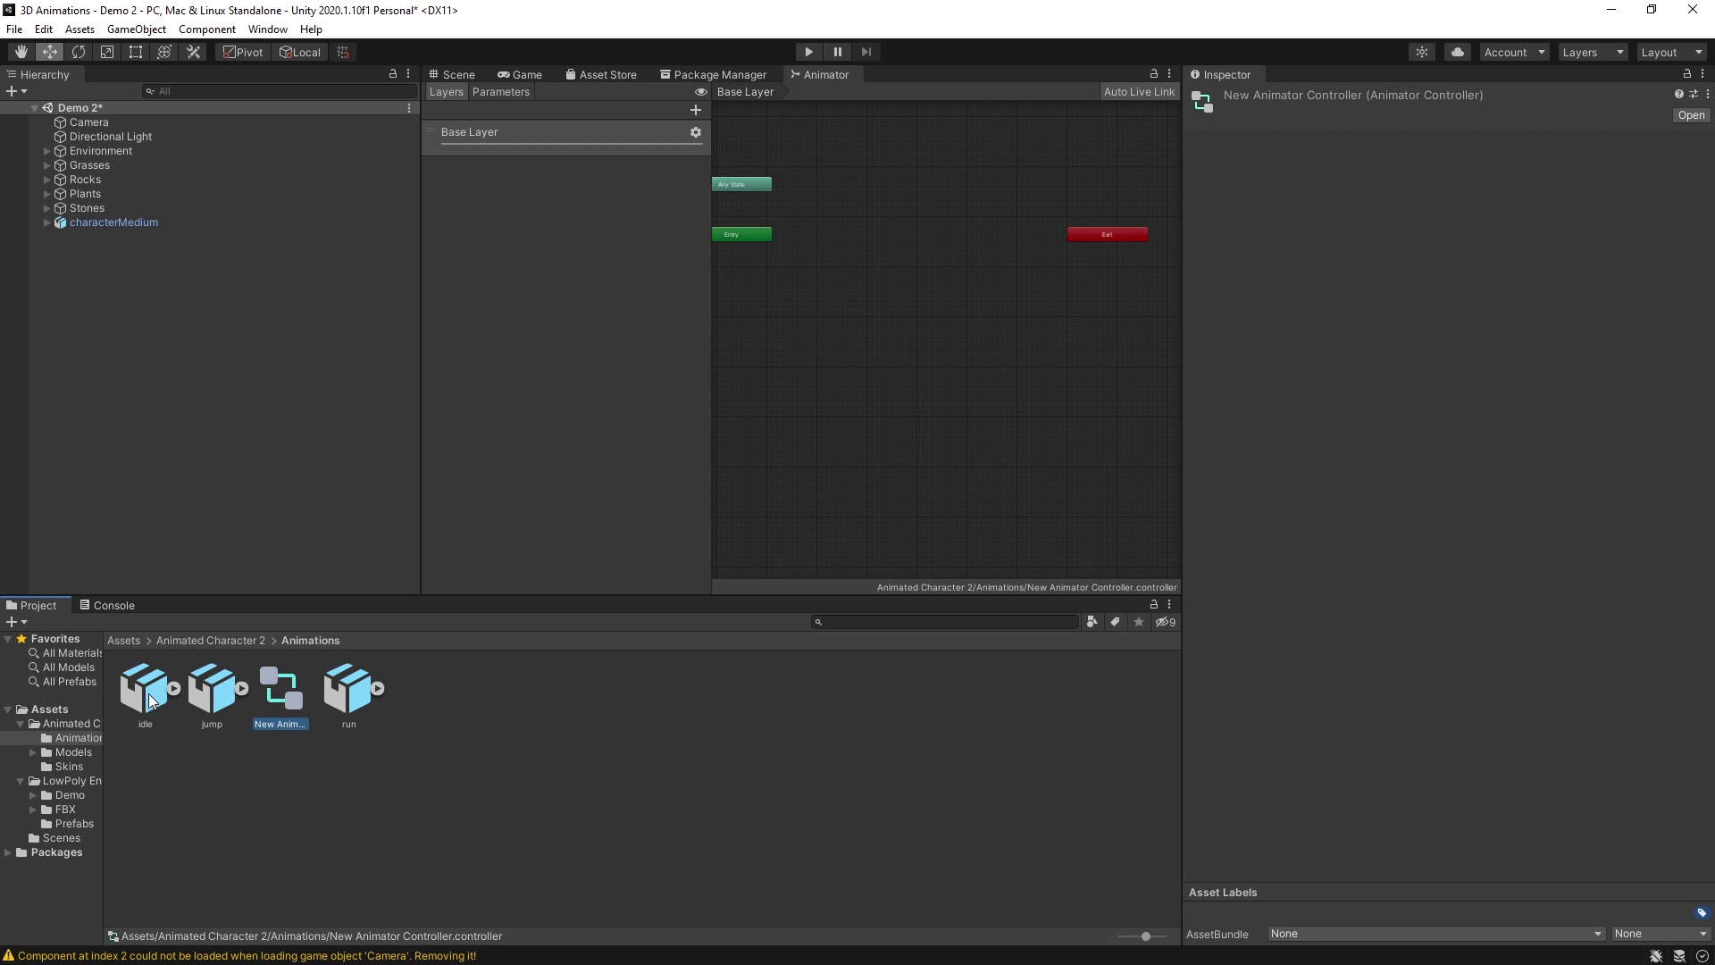
pyautogui.moveTo(148, 701); pyautogui.dragTo(839, 184)
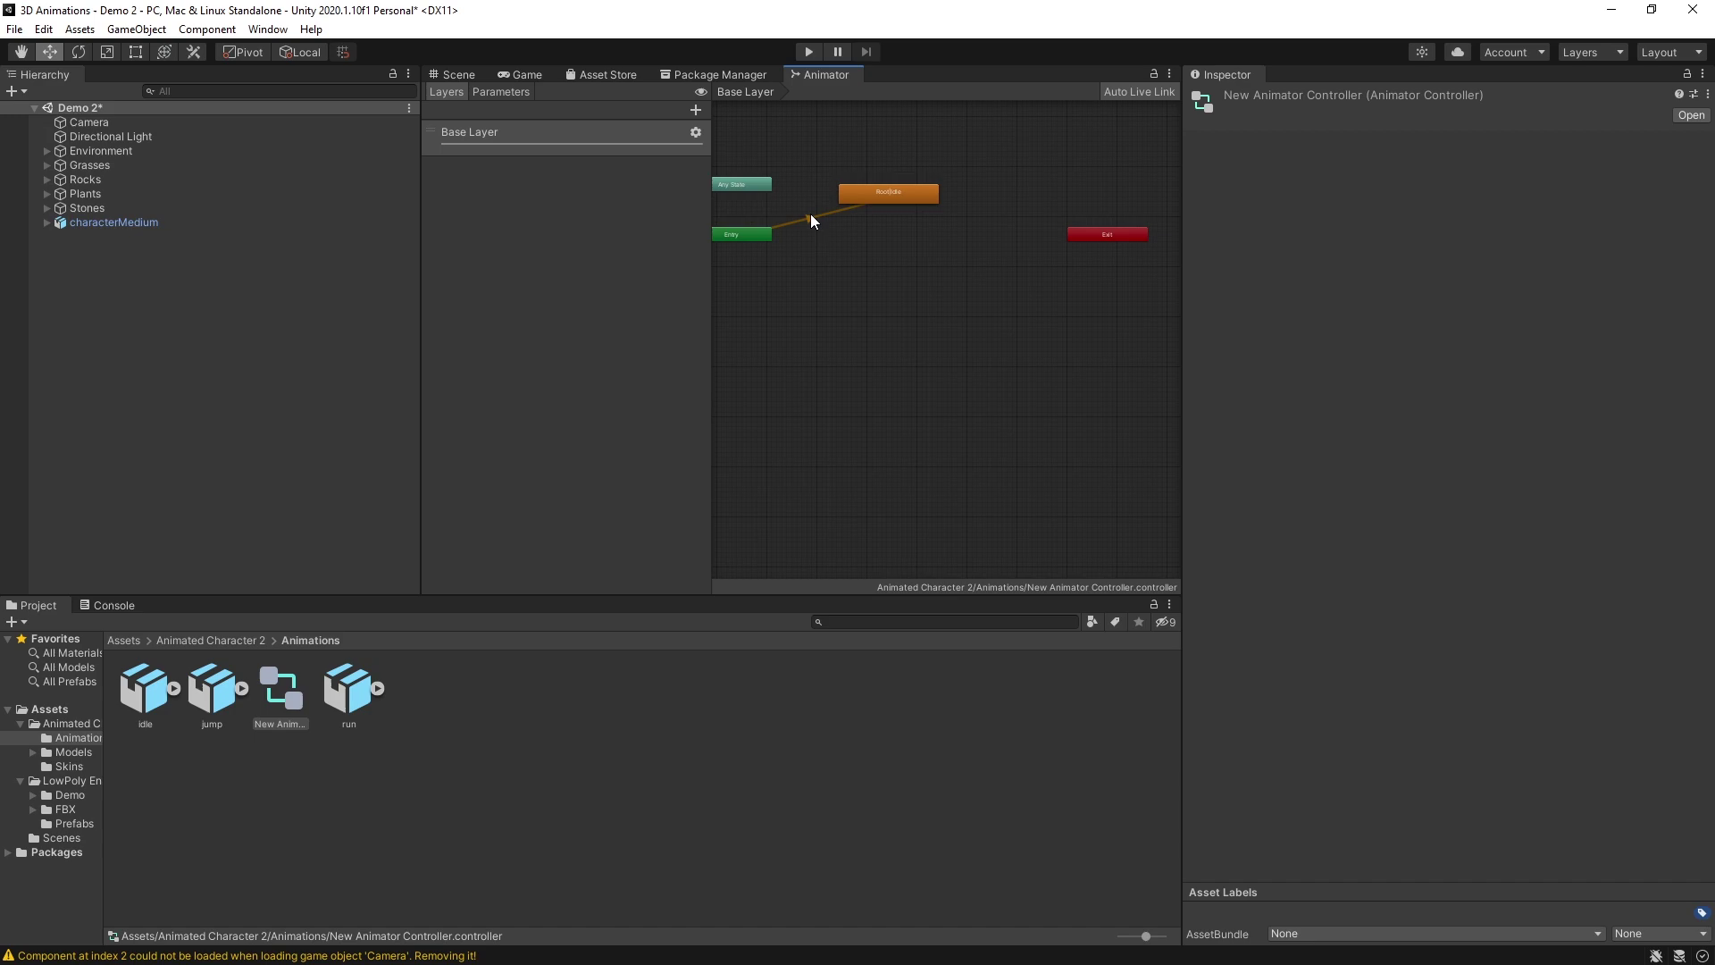
pyautogui.click(808, 54)
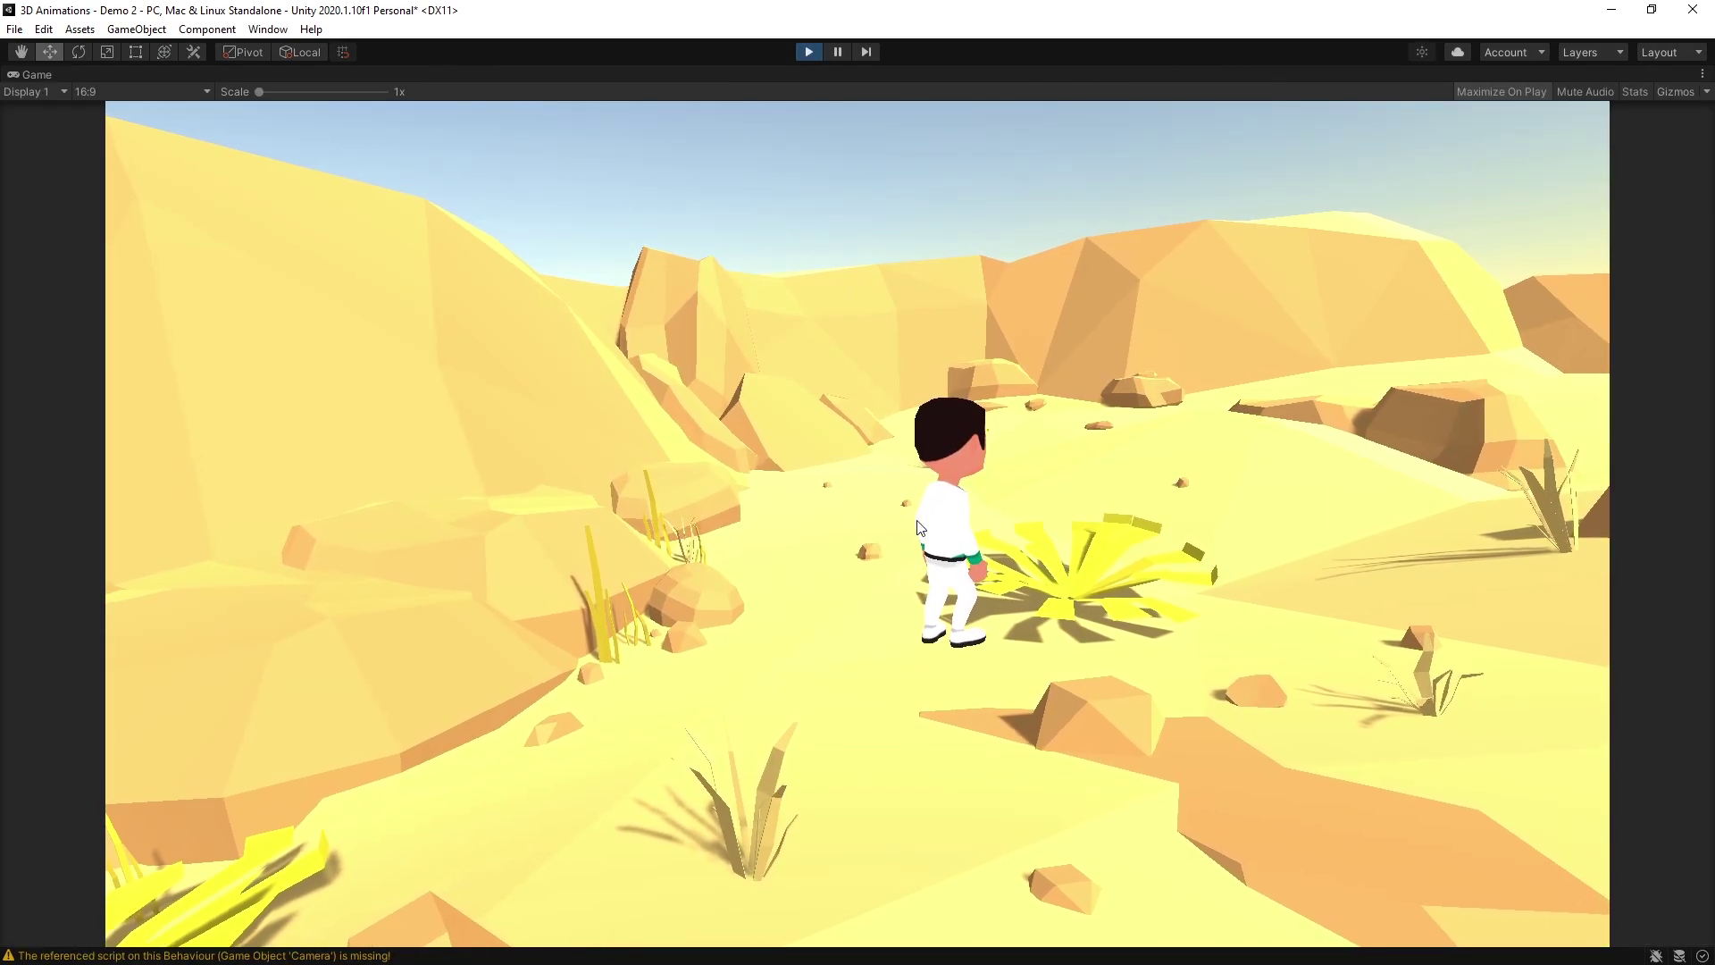
pyautogui.hotkey('ctrl', 'p')
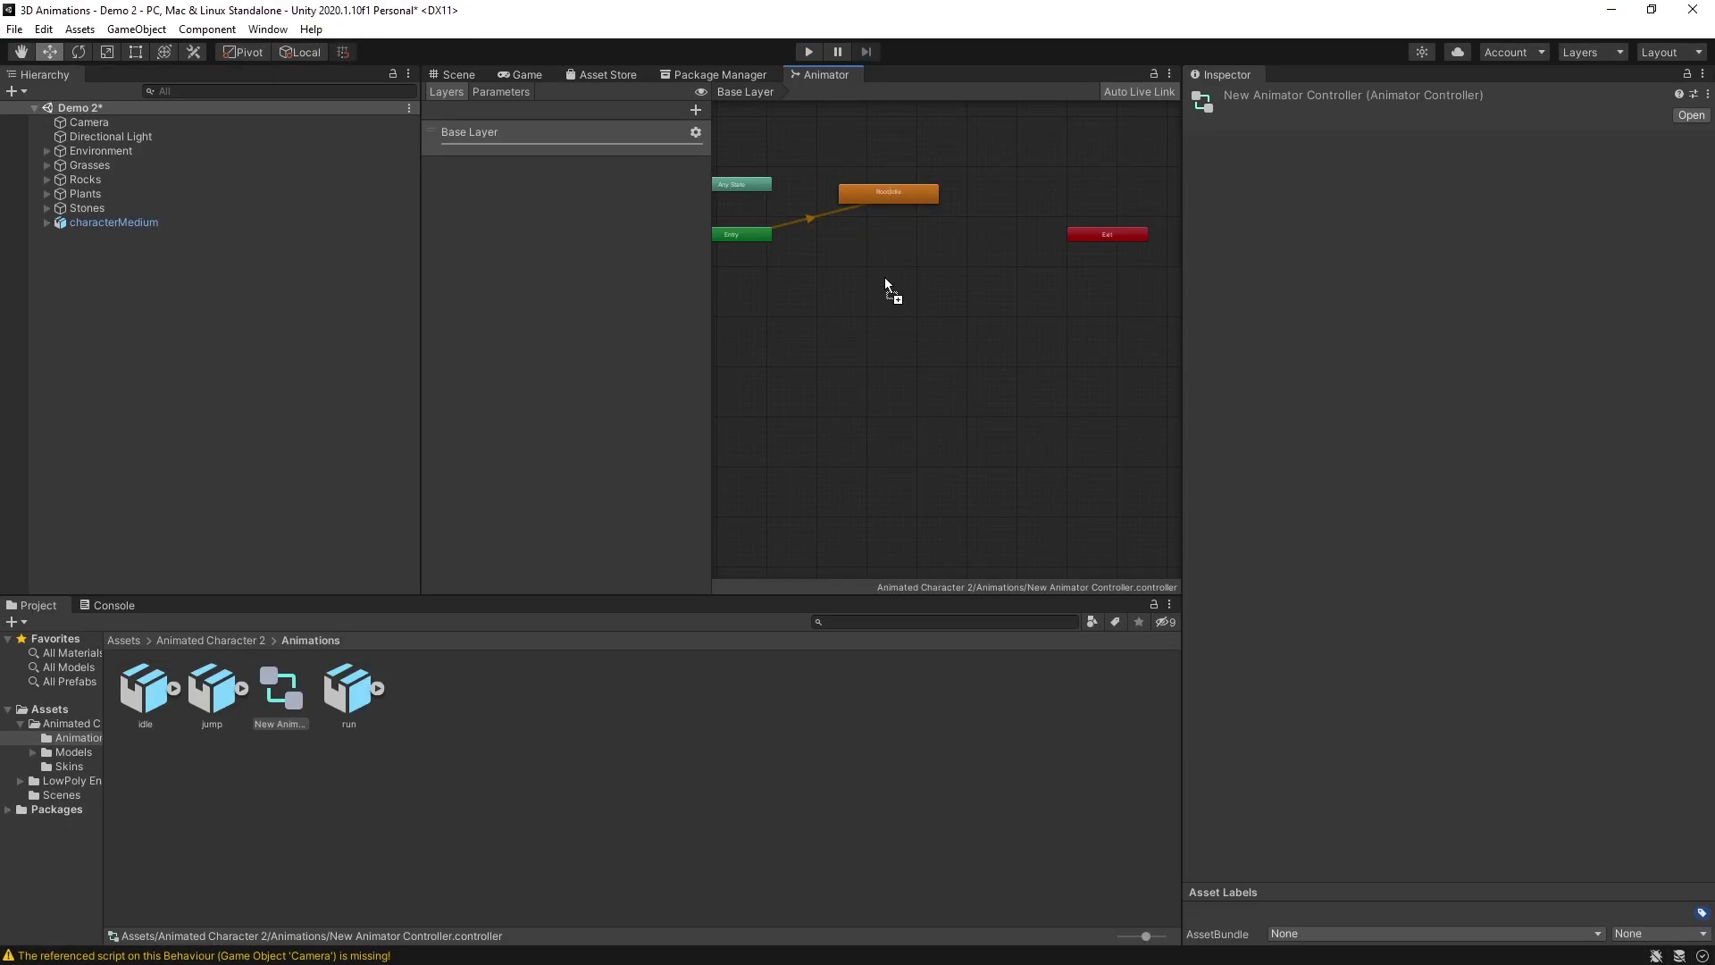
pyautogui.moveTo(211, 697); pyautogui.dragTo(914, 343)
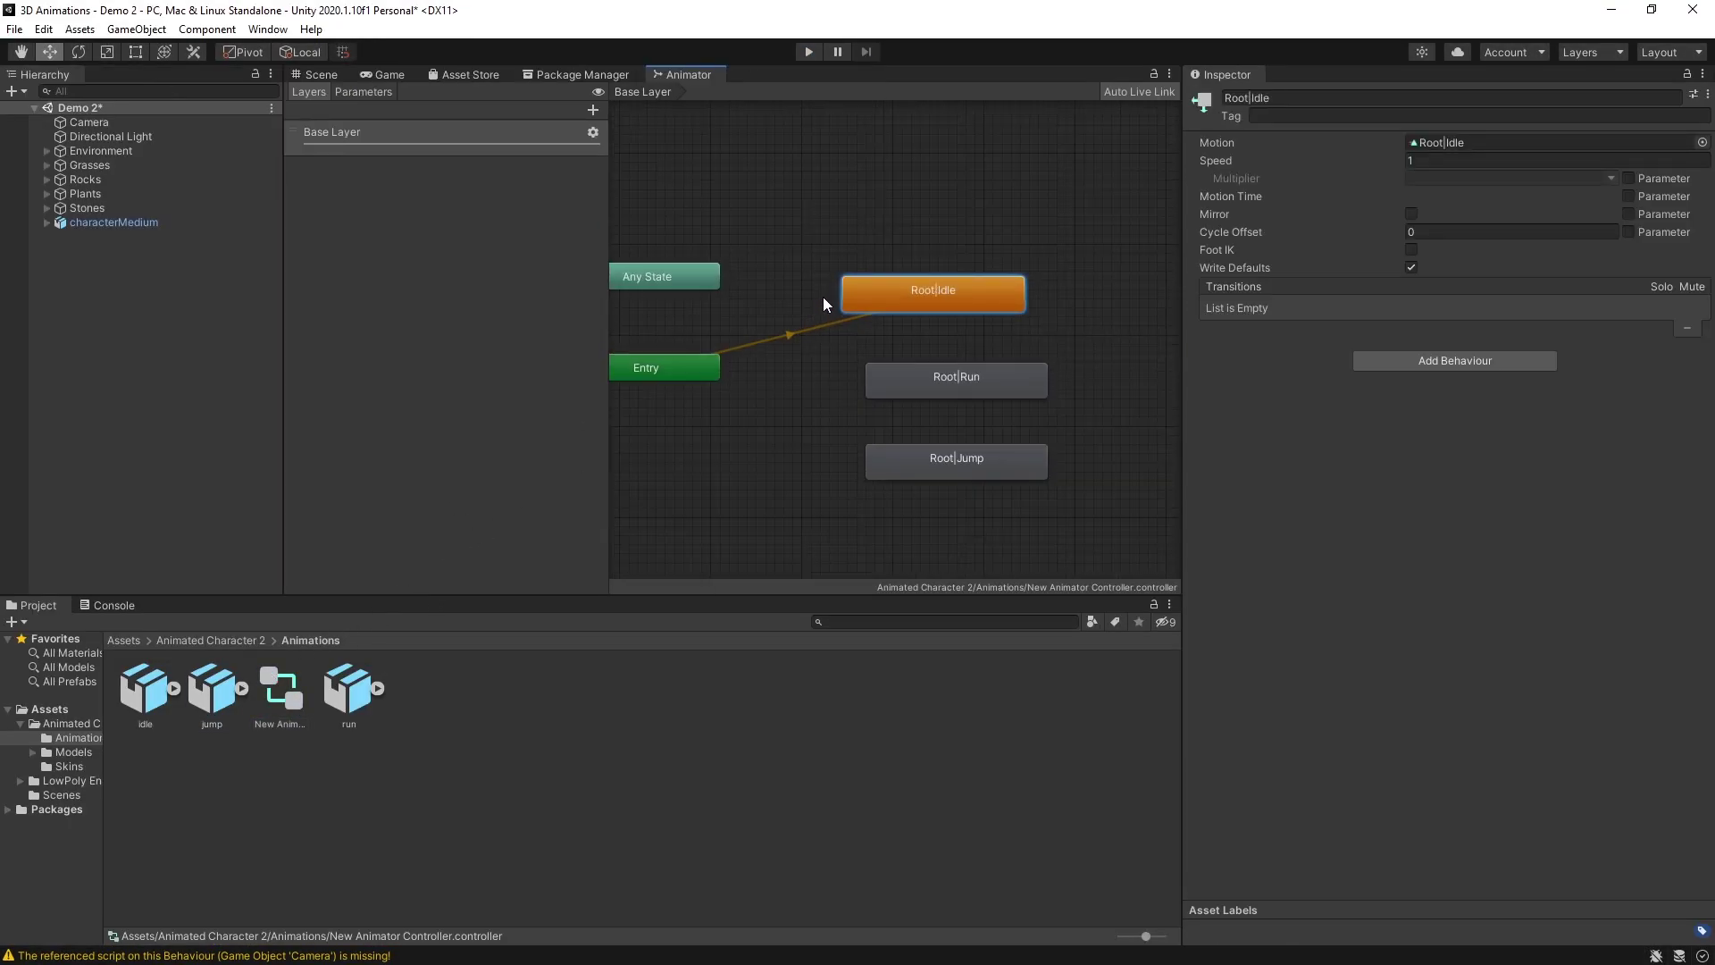
# Step: Create a transition from Root|Idle to Root|Run and select it to inspect its properties
pyautogui.scroll(-1, 804, 295)
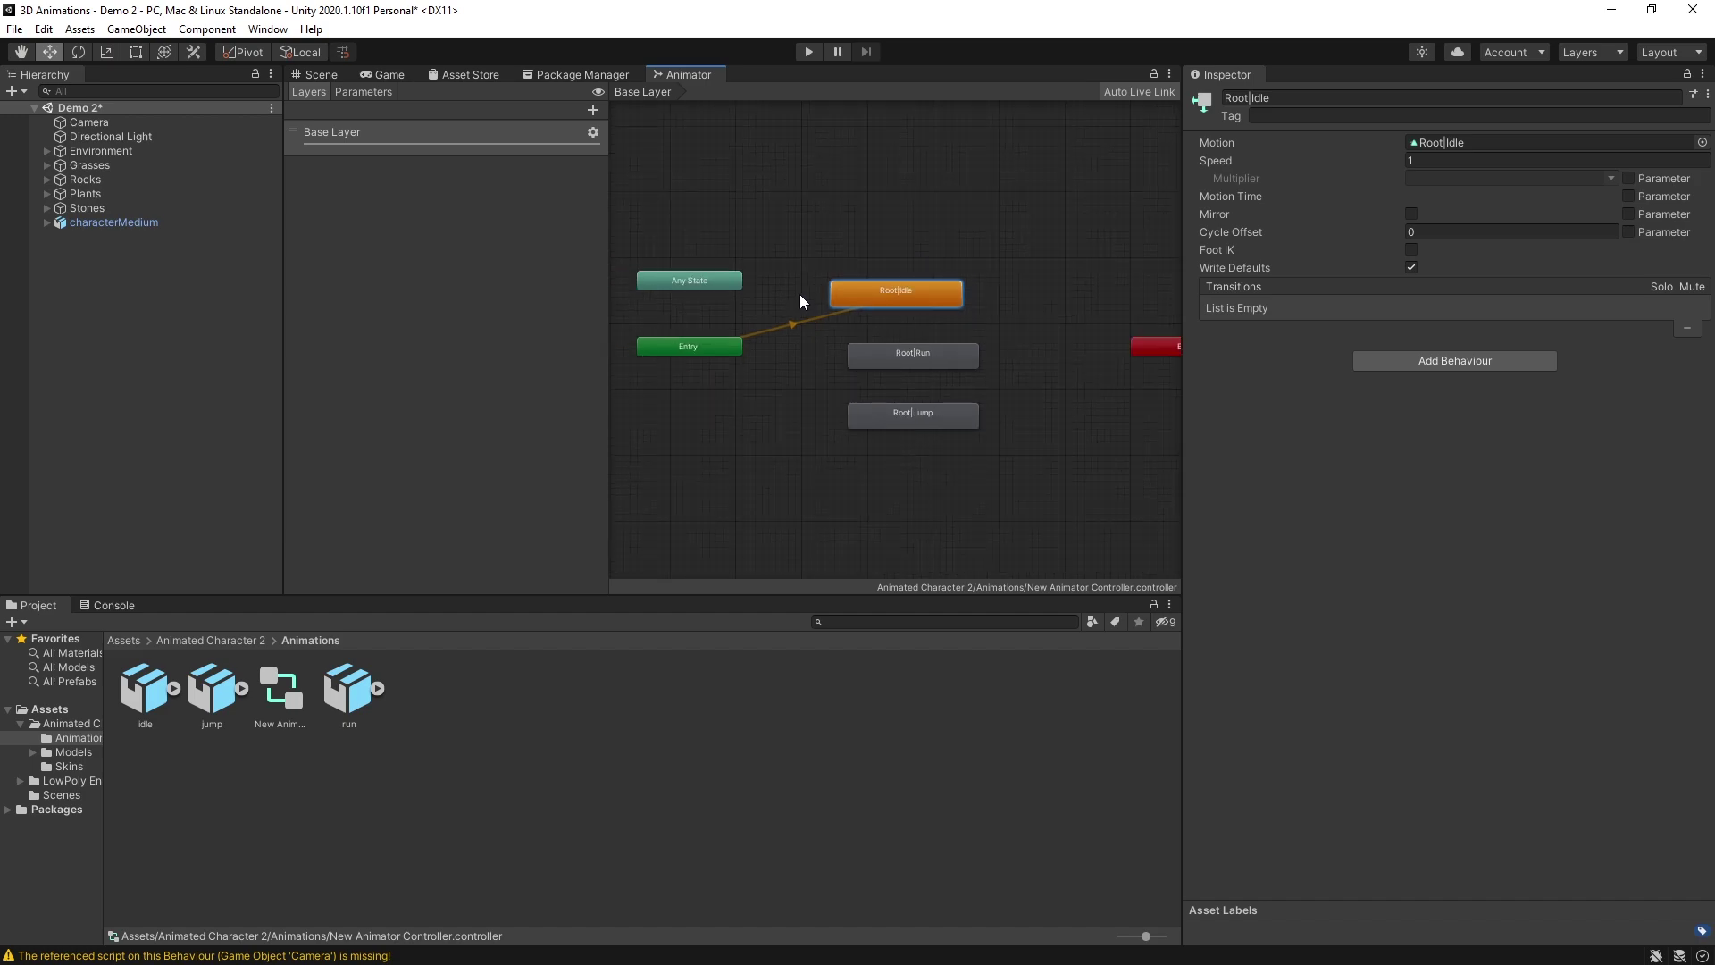
pyautogui.rightClick(890, 293)
pyautogui.click(922, 304)
pyautogui.click(906, 360)
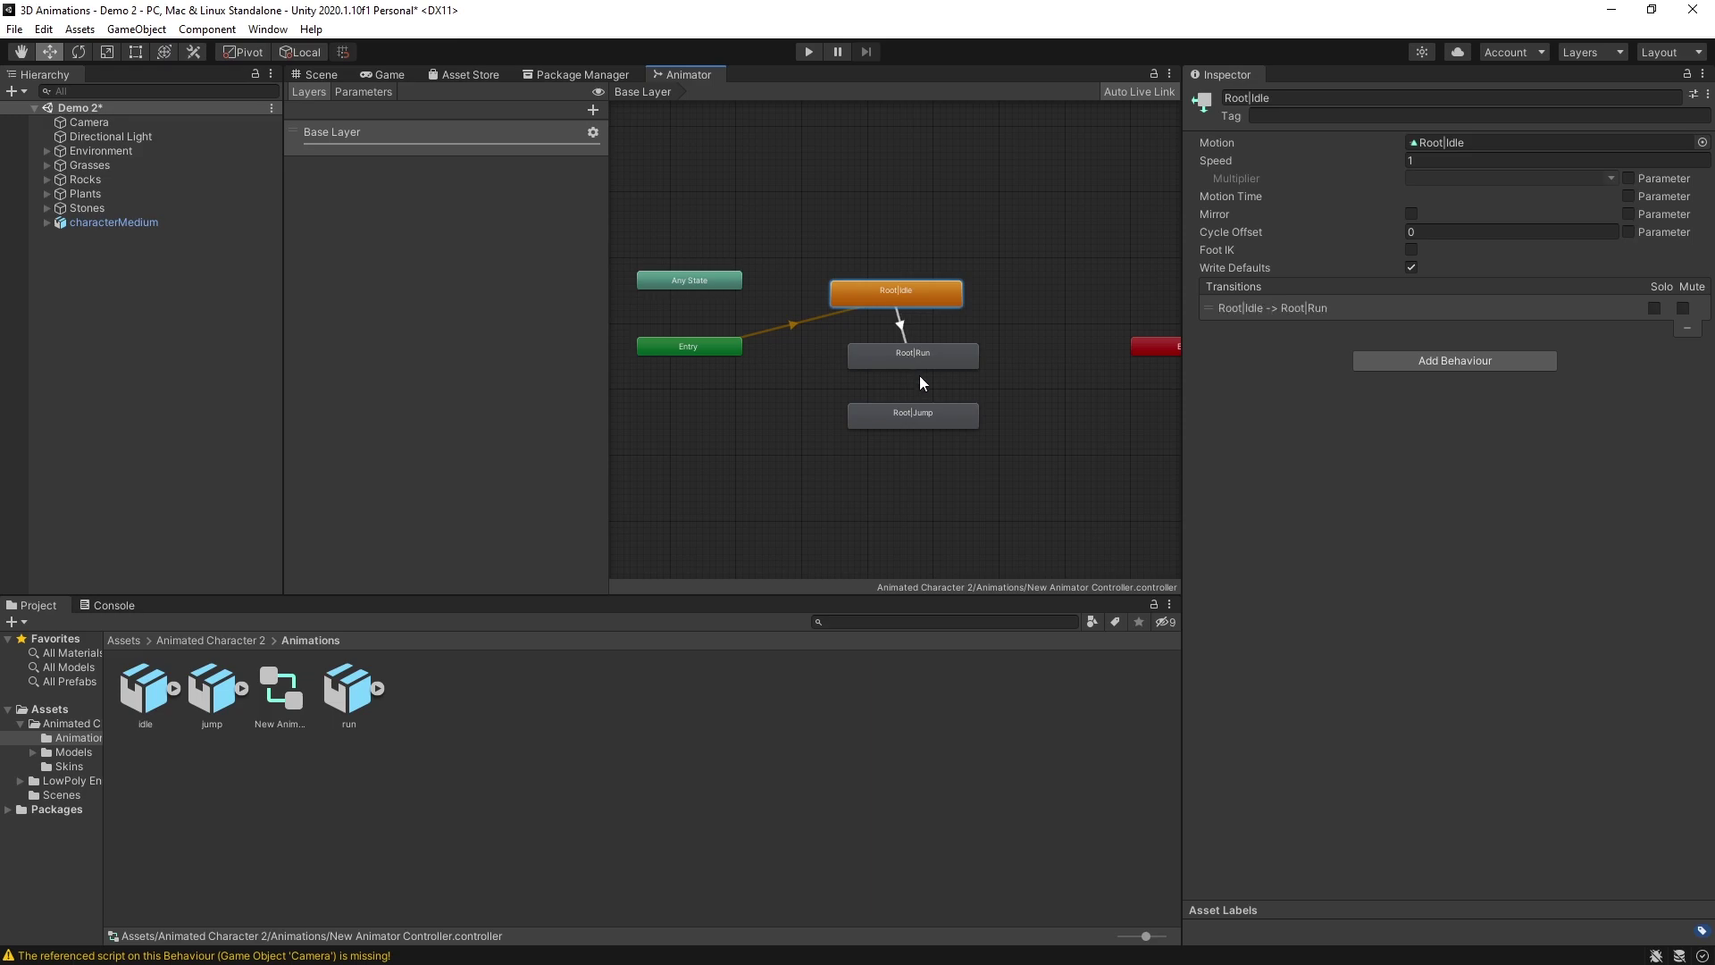
pyautogui.click(901, 323)
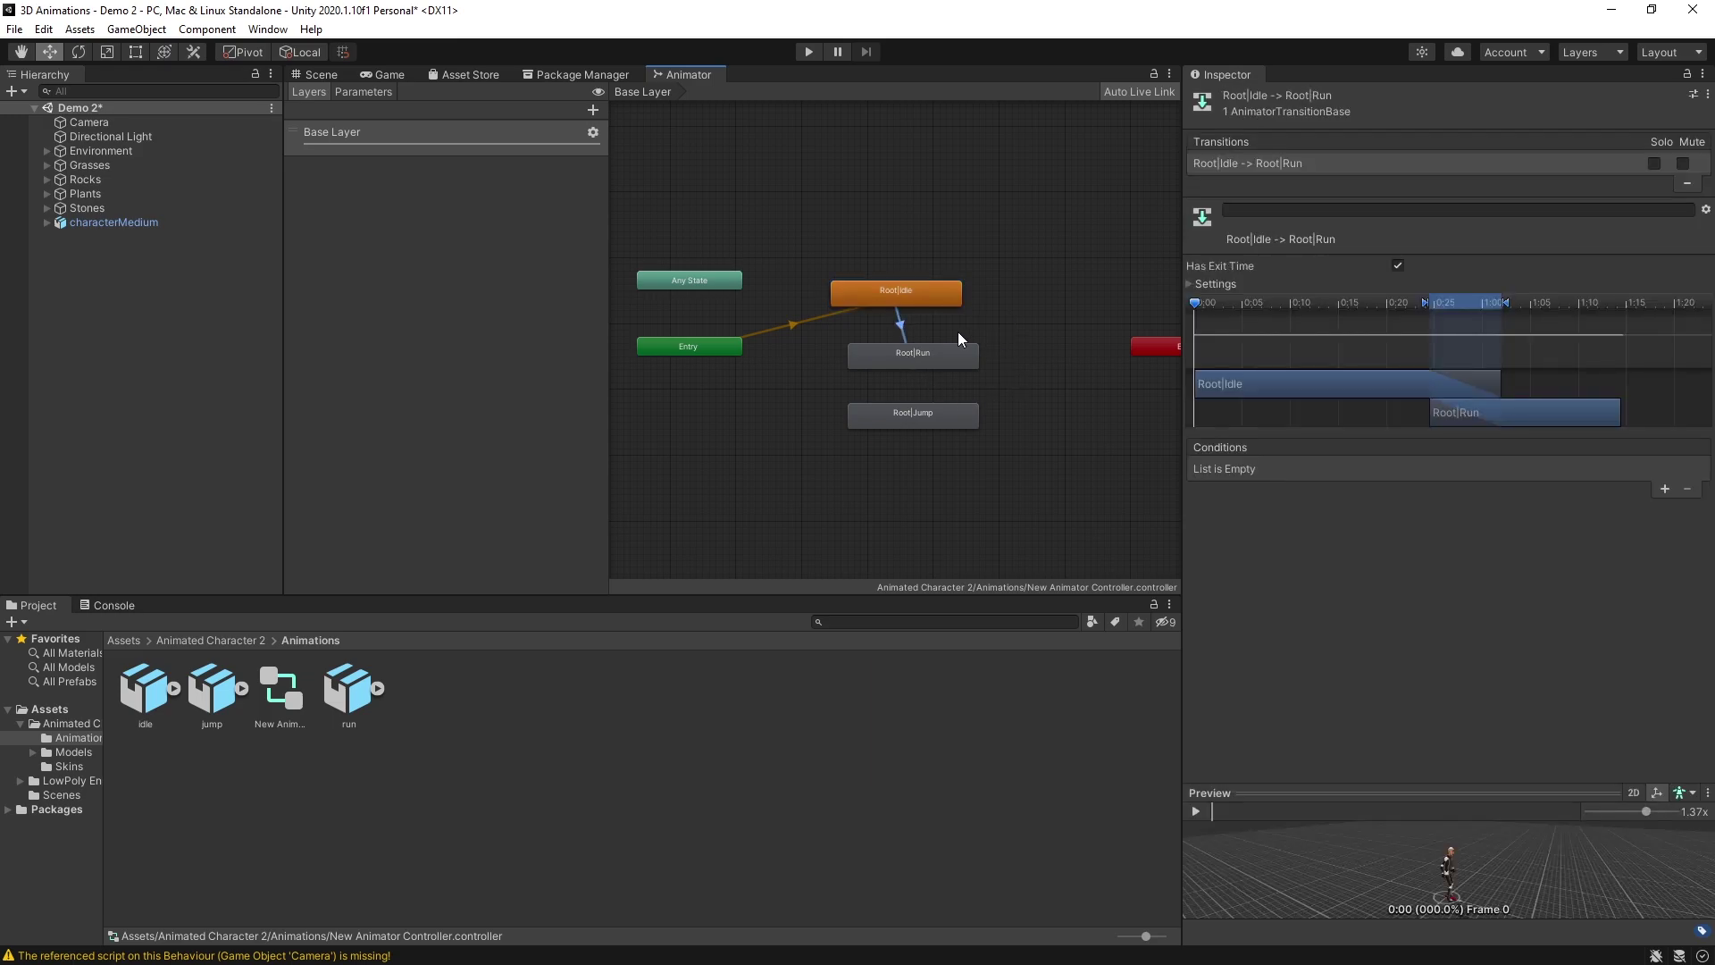
pyautogui.click(1256, 451)
pyautogui.click(418, 243)
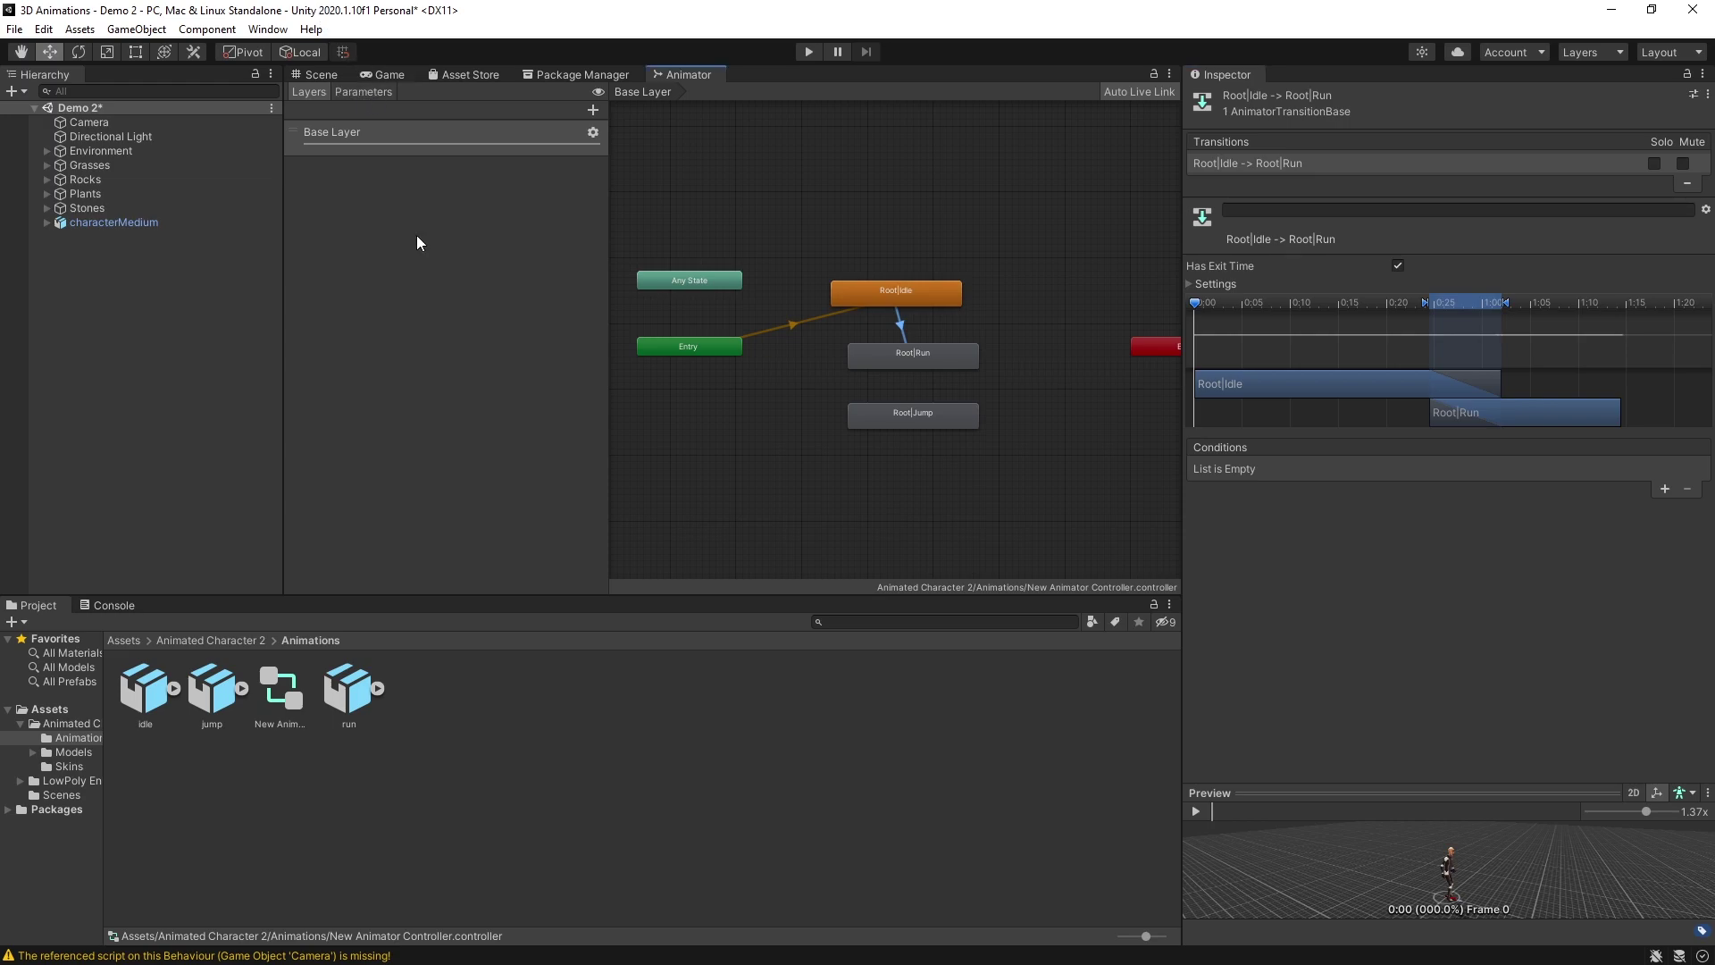
# Step: Add a Bool parameter named Run and add a Run condition to the Idle-to-Run transition
pyautogui.click(357, 93)
pyautogui.click(590, 109)
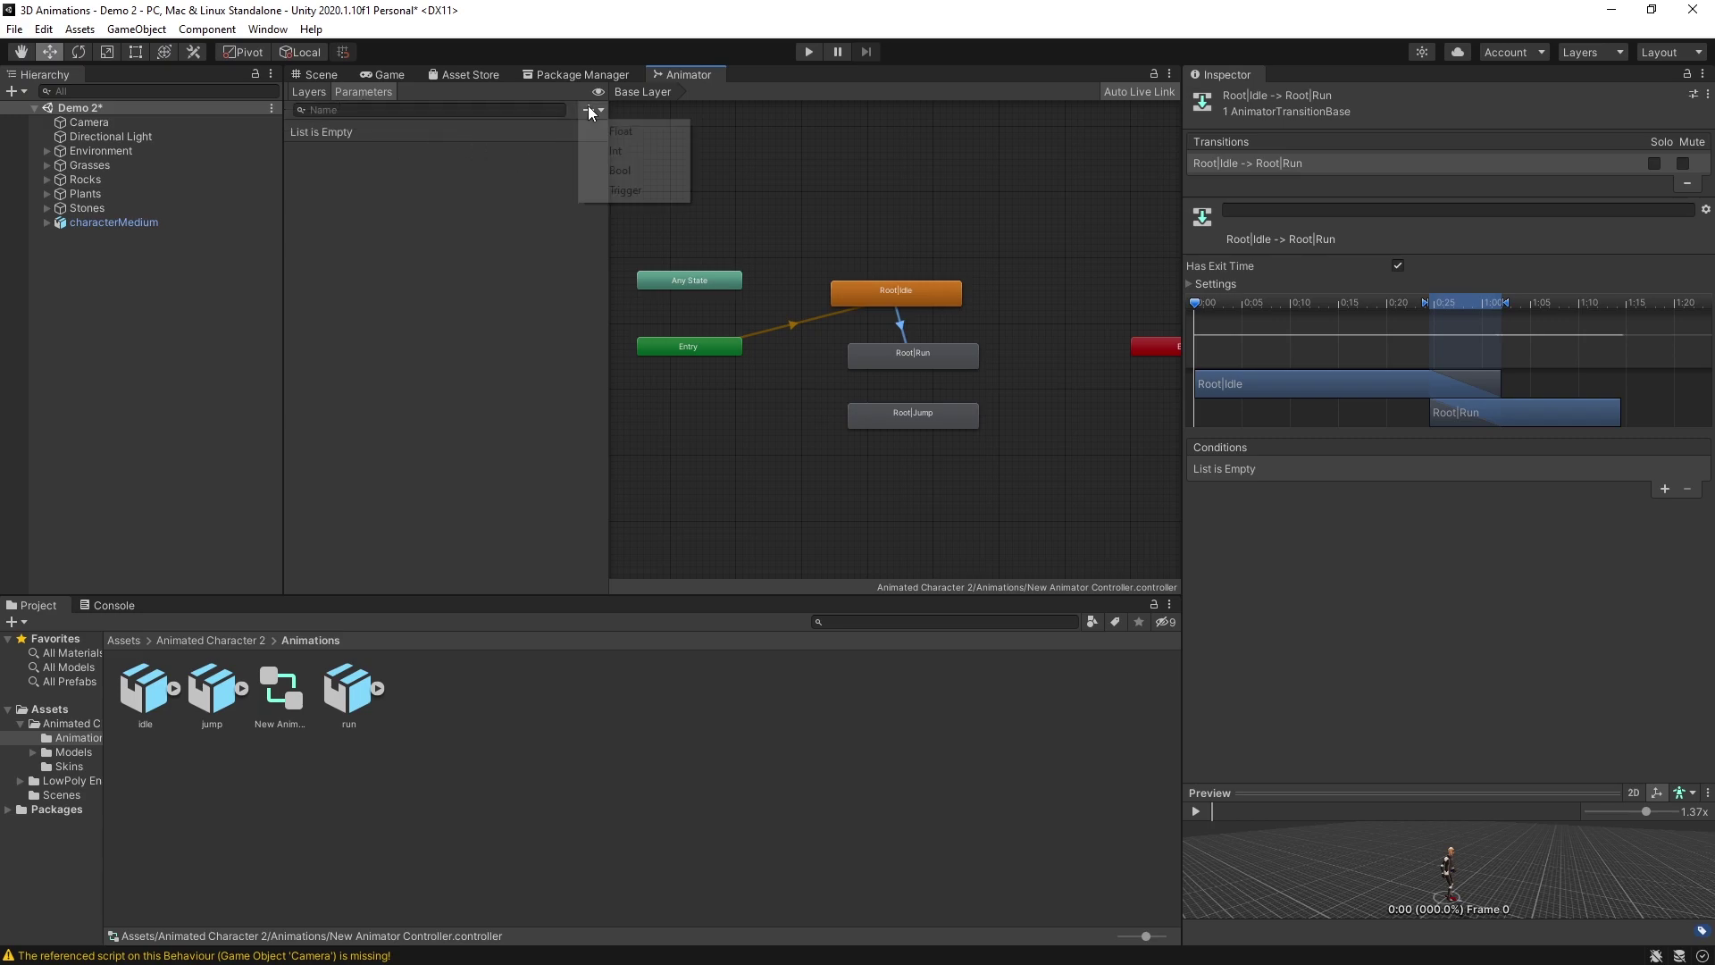
pyautogui.click(643, 175)
pyautogui.write('R')
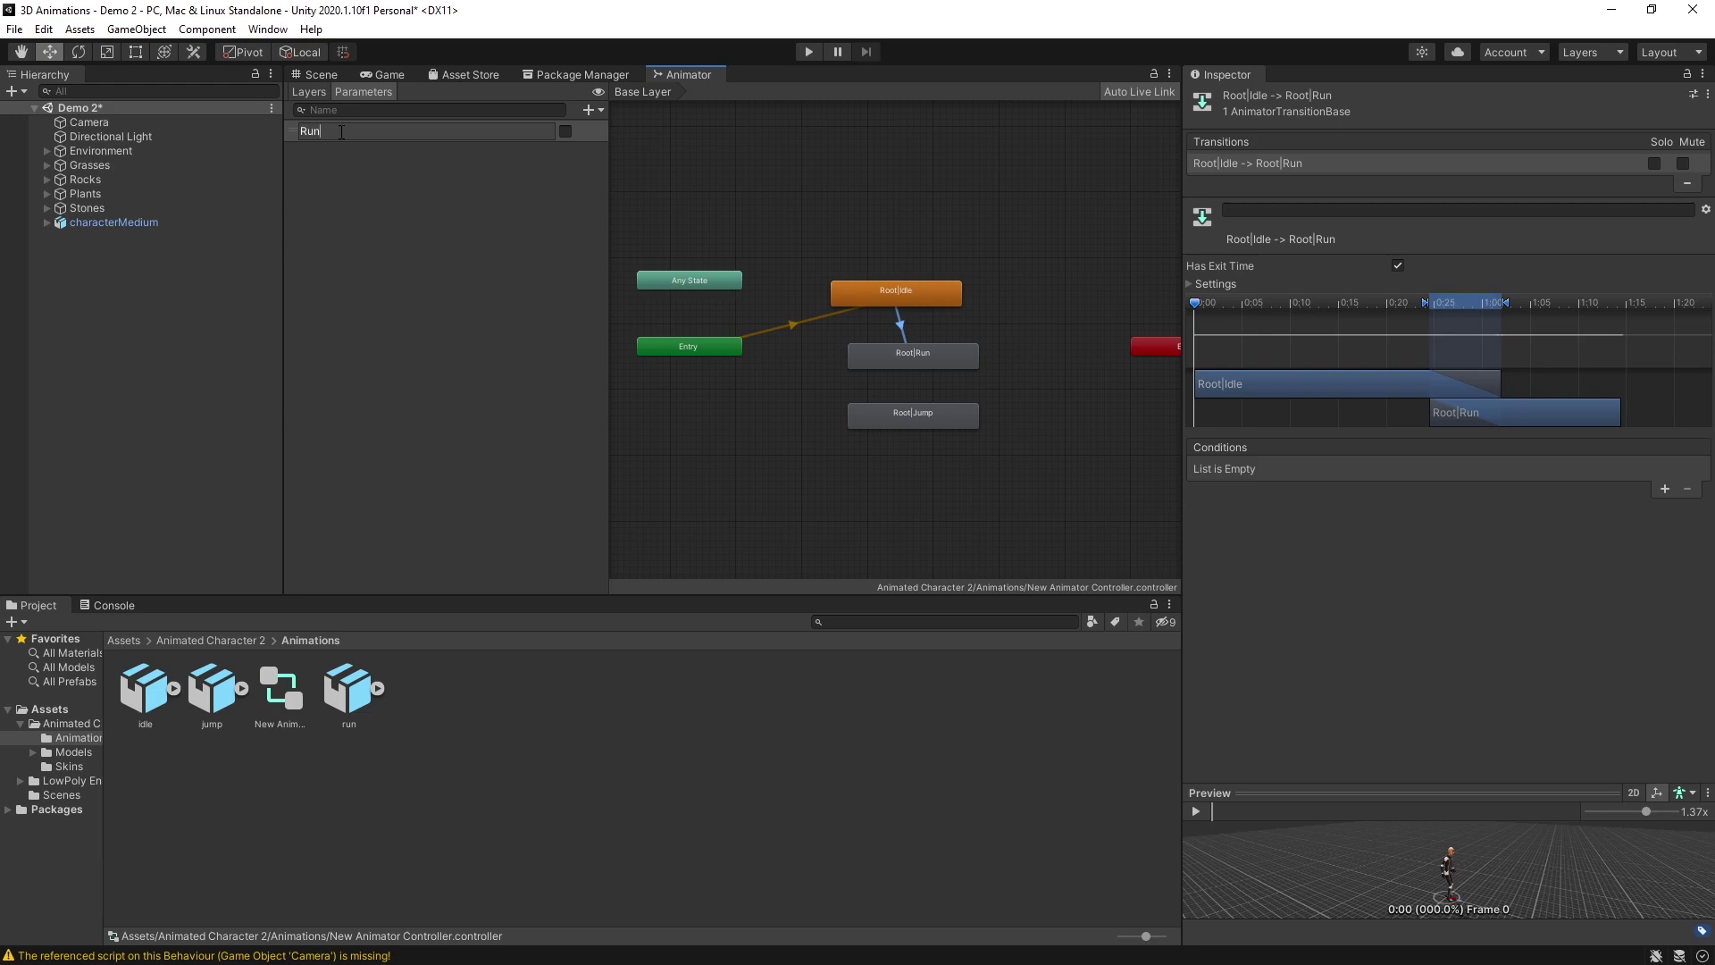
pyautogui.write('un')
pyautogui.press('Return')
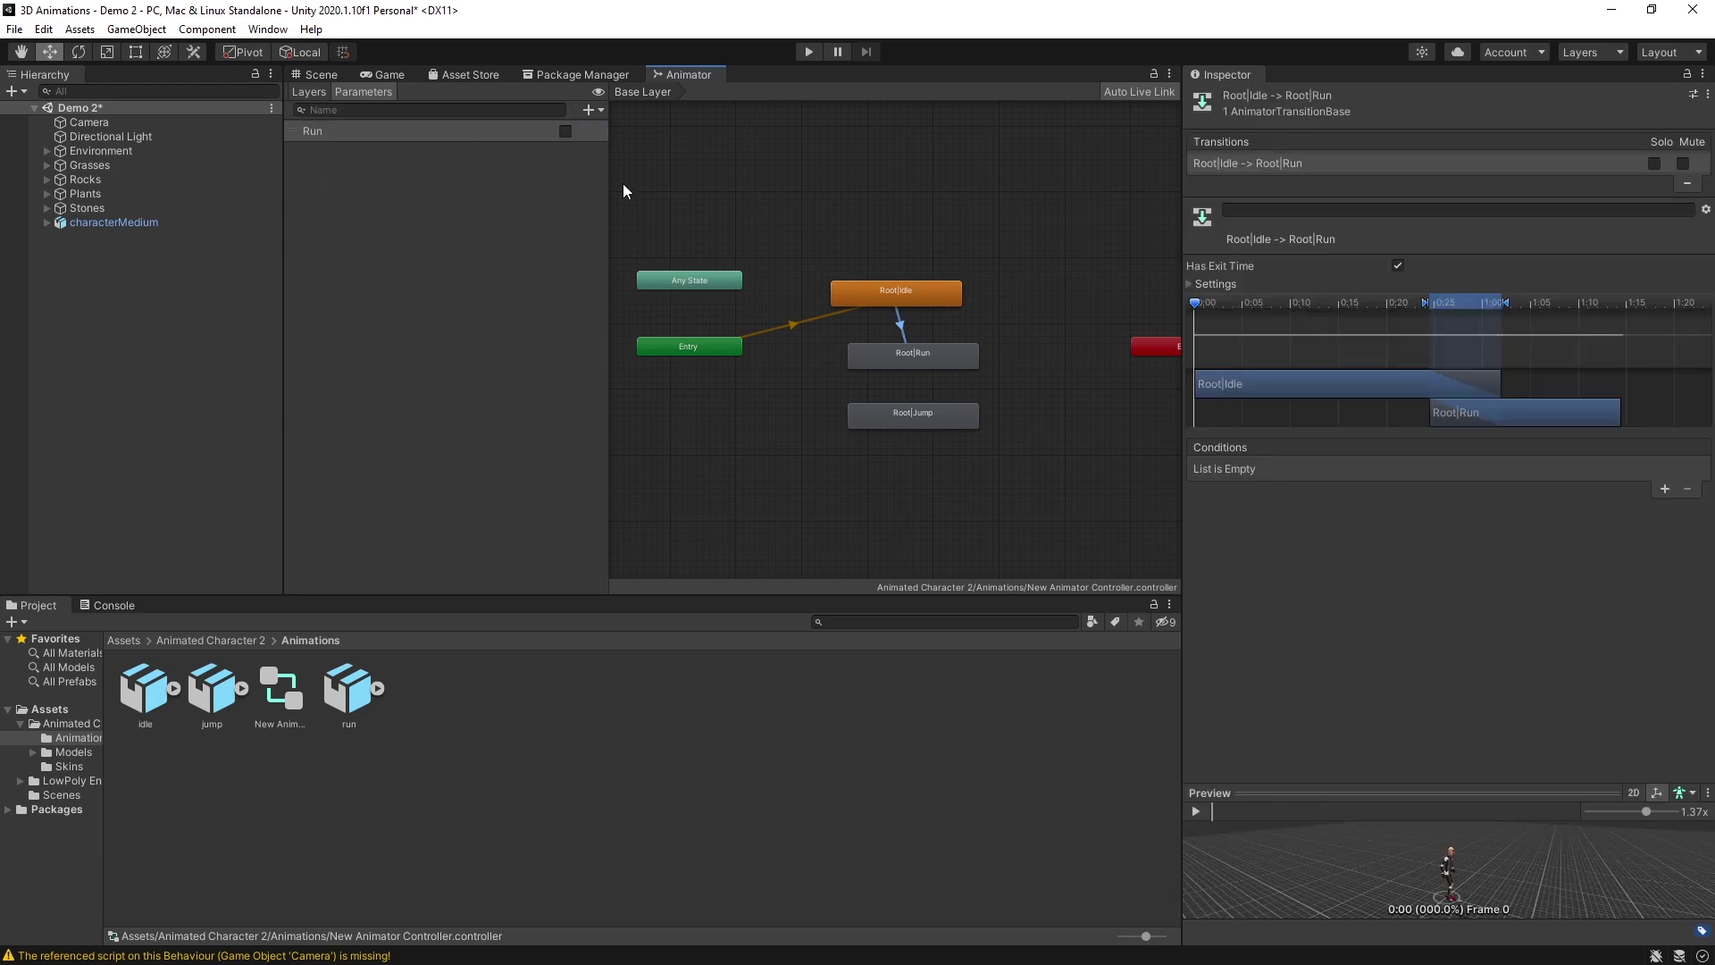
pyautogui.click(1664, 489)
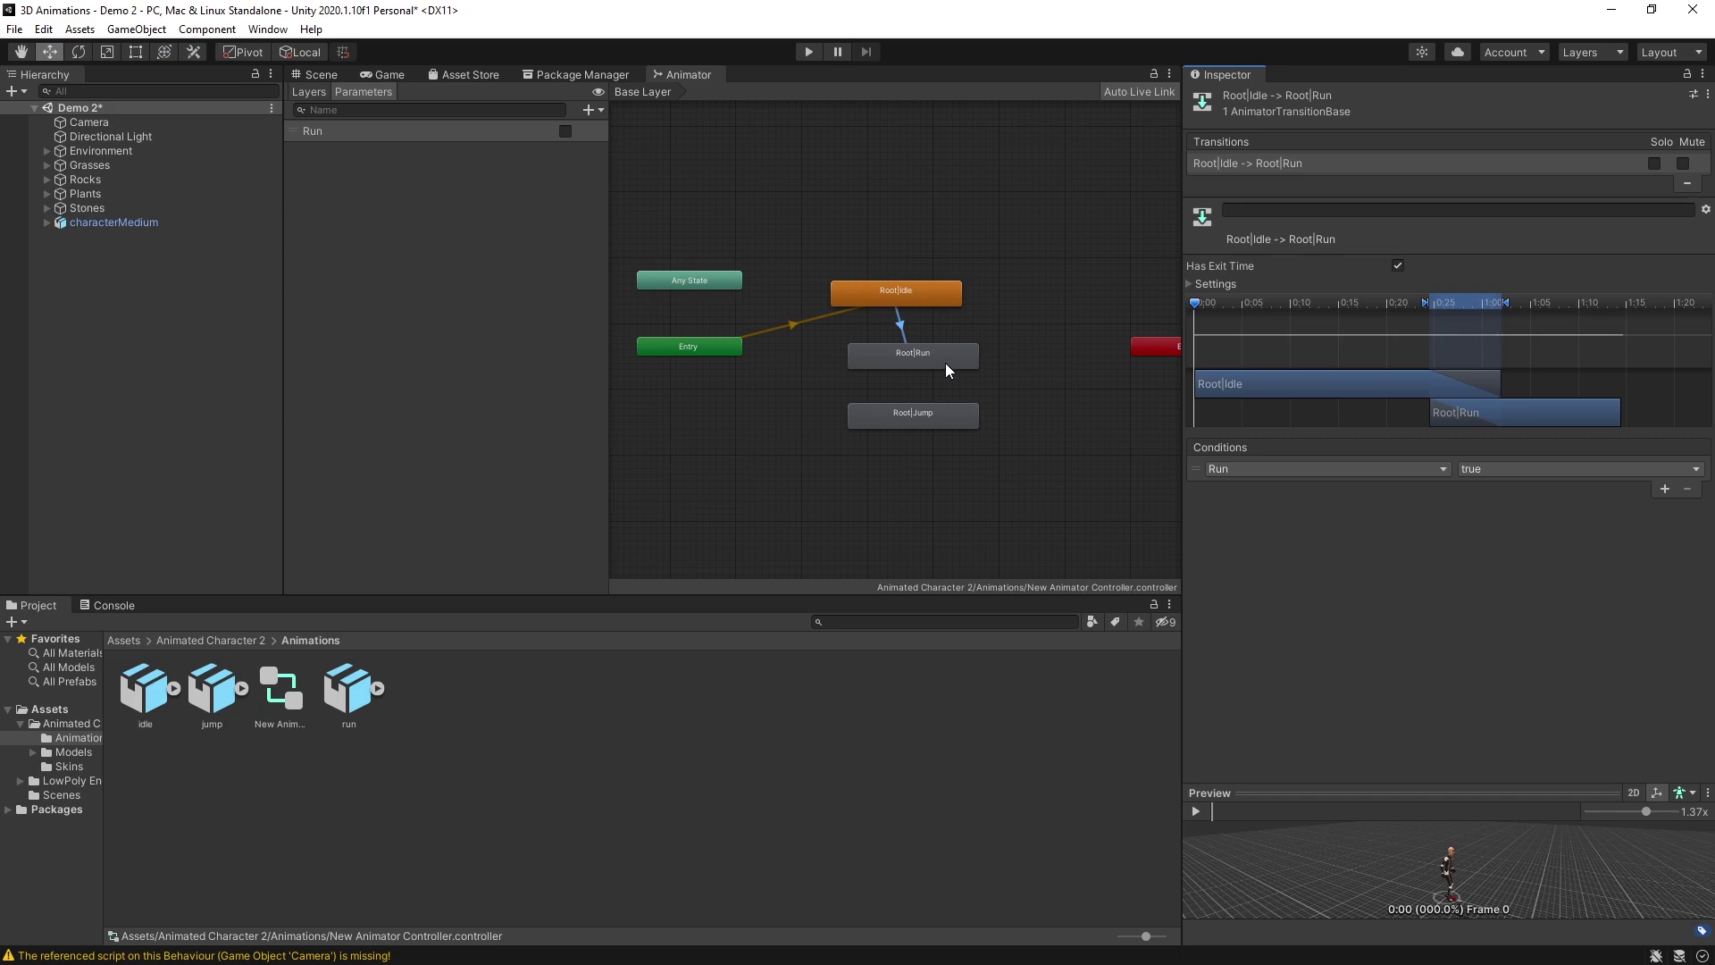
# Step: Review the Idle-to-Run transition's timing settings, then begin a transition from Root|Run
pyautogui.click(1193, 284)
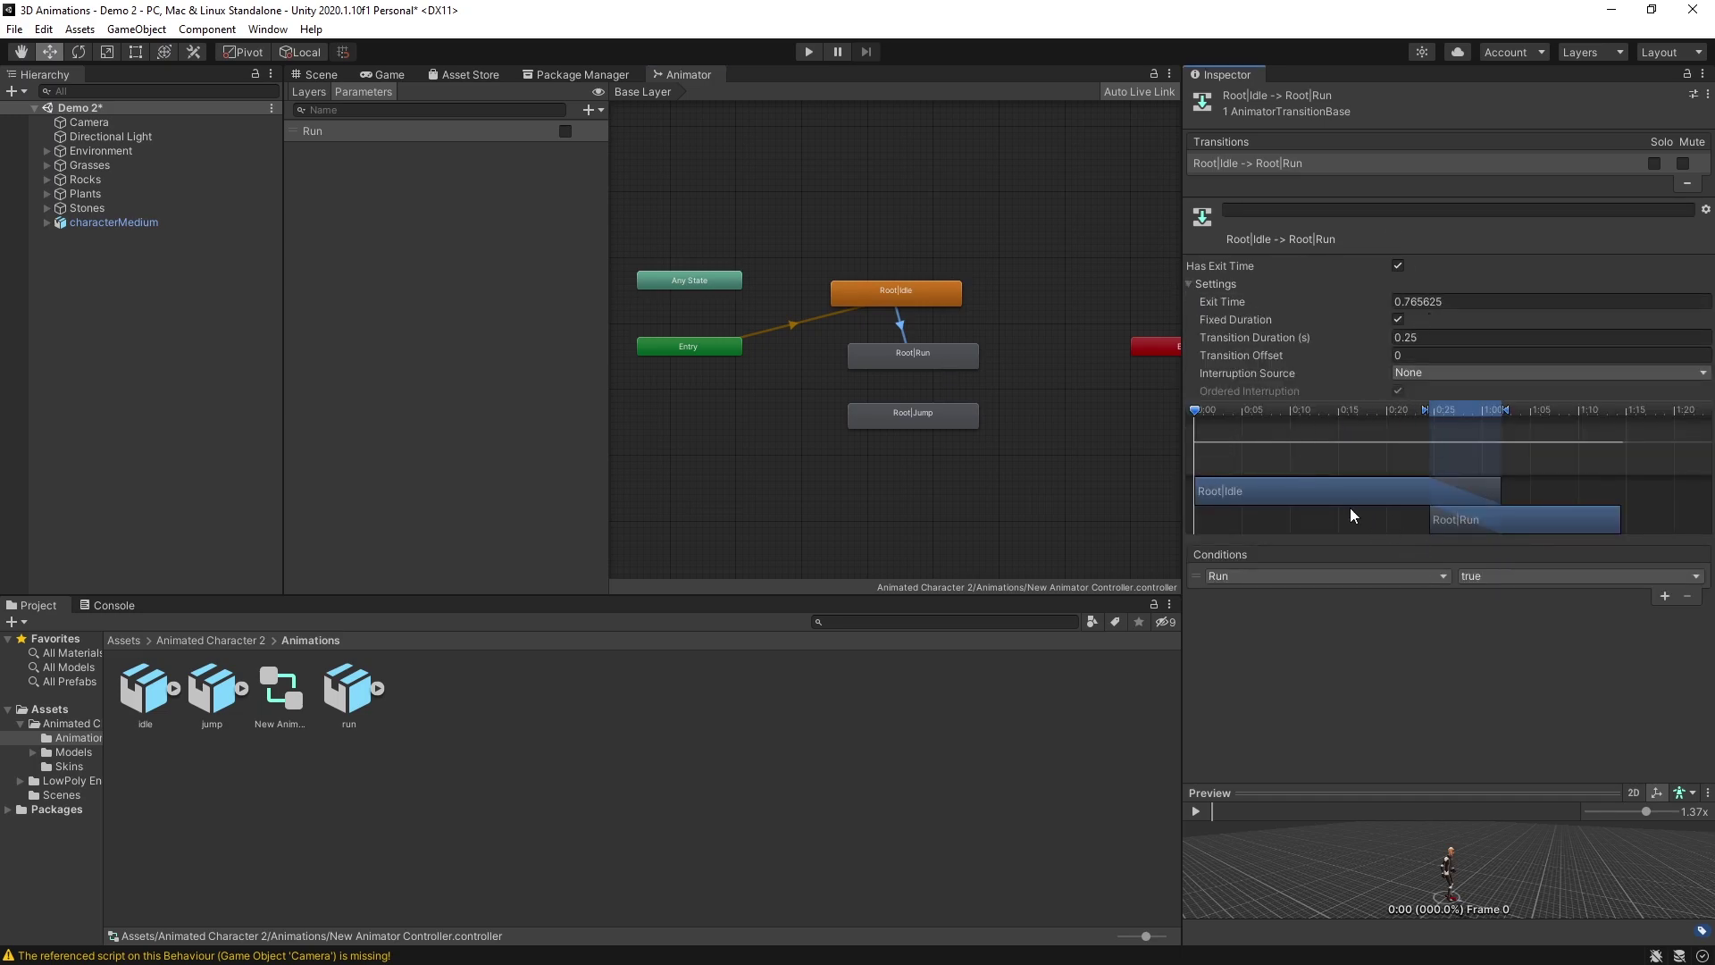
pyautogui.click(1193, 285)
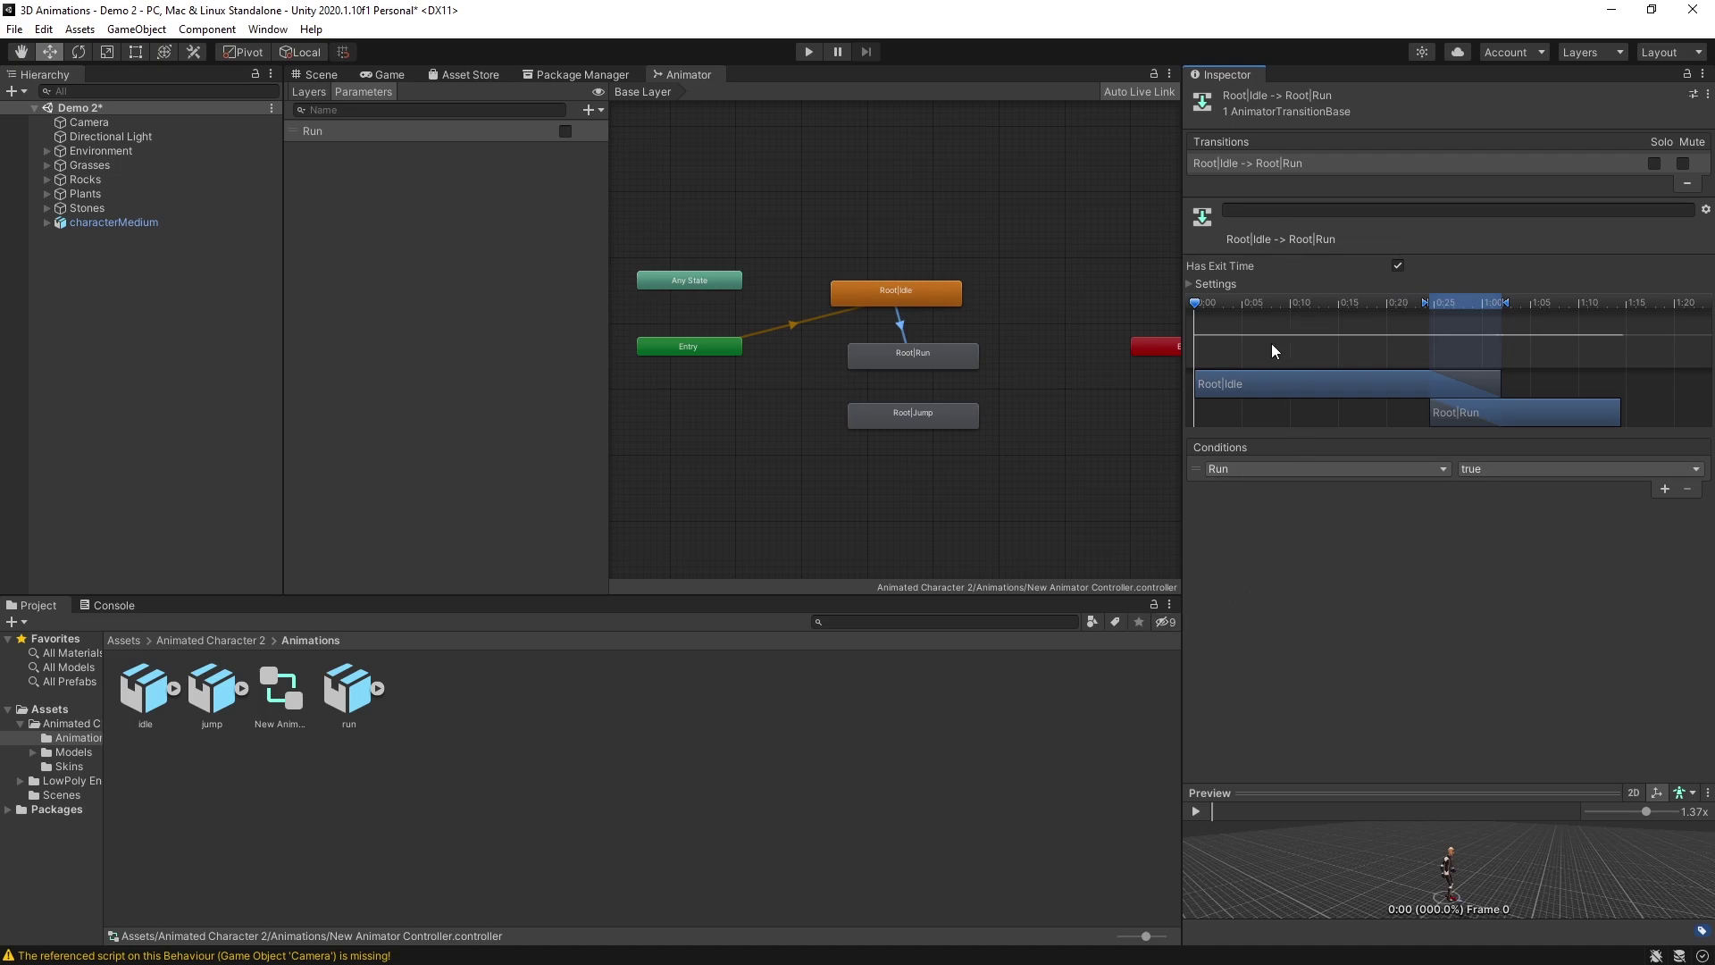
pyautogui.rightClick(940, 350)
# Step: Connect Root|Run back to Root|Idle and make that transition require Run false
pyautogui.click(960, 358)
pyautogui.click(935, 295)
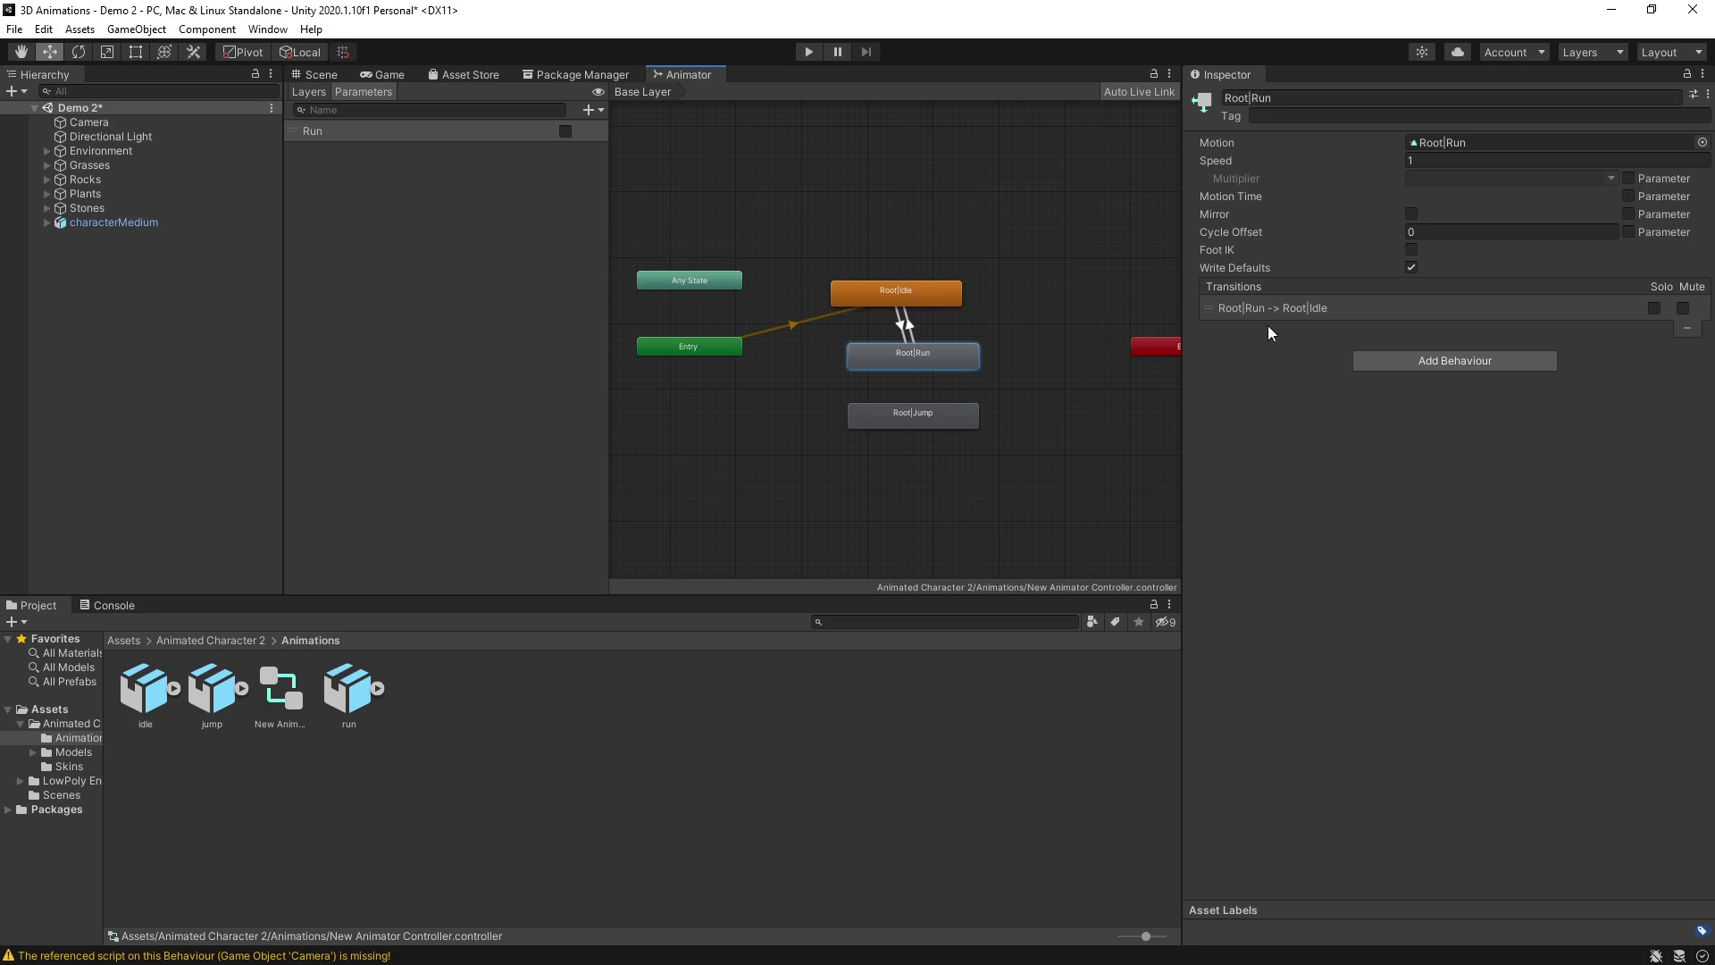
pyautogui.click(905, 323)
pyautogui.click(1665, 488)
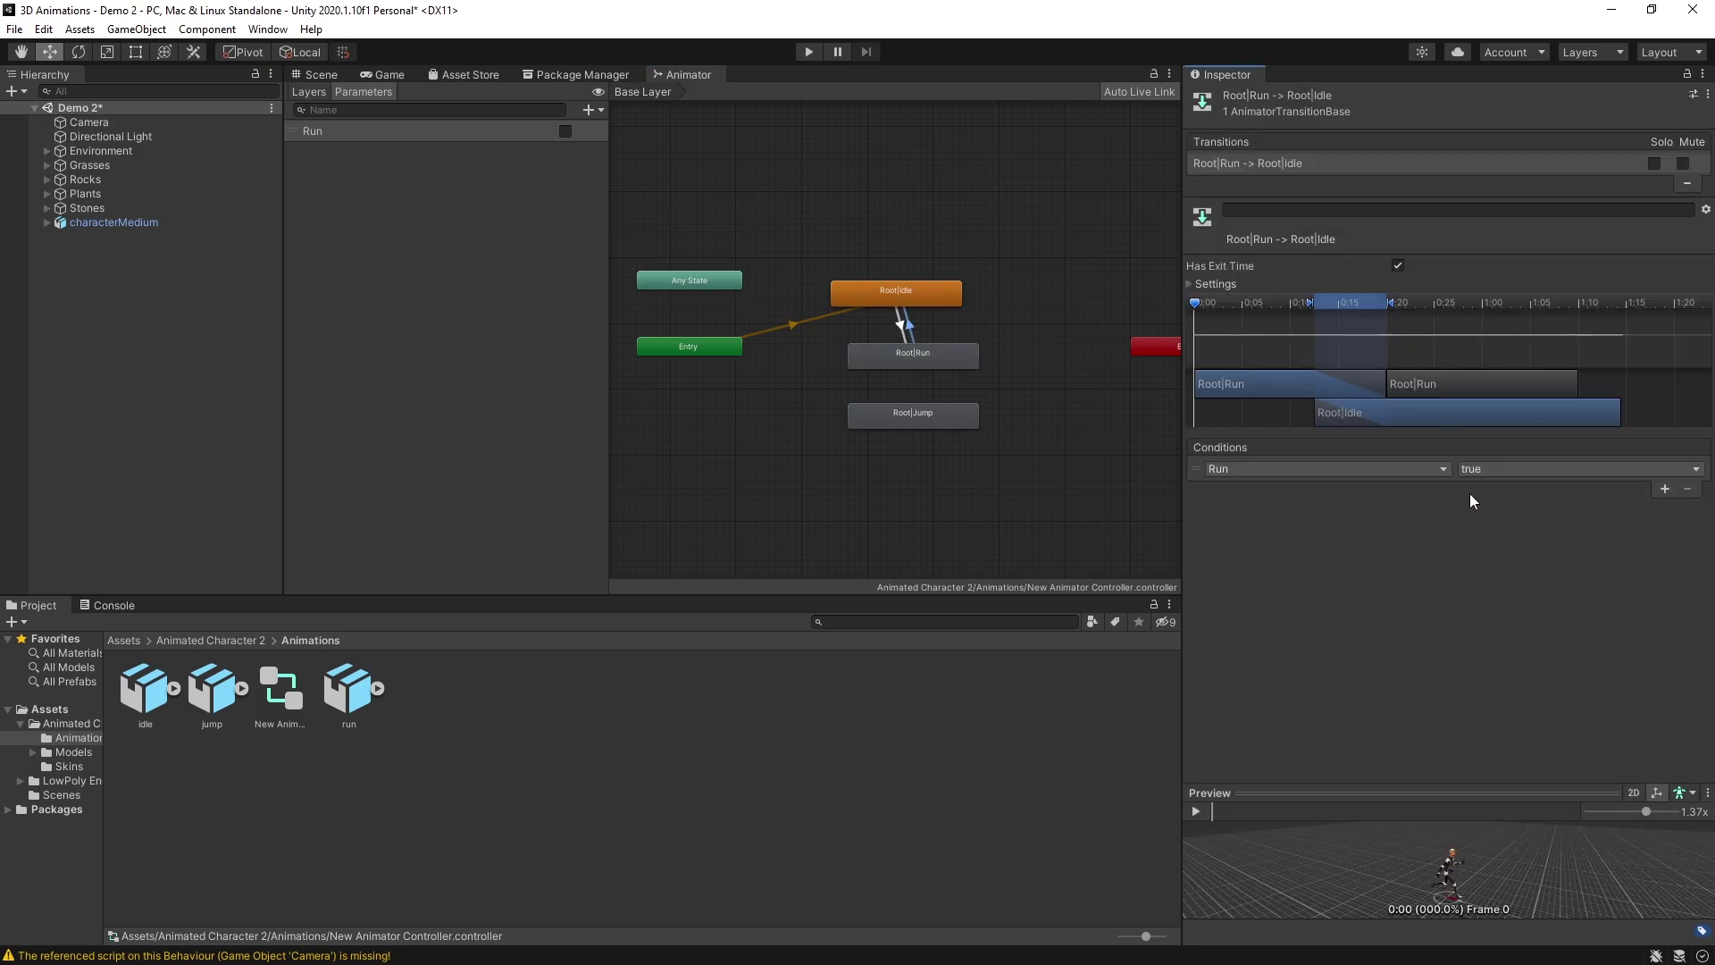
pyautogui.click(1504, 468)
pyautogui.click(1485, 507)
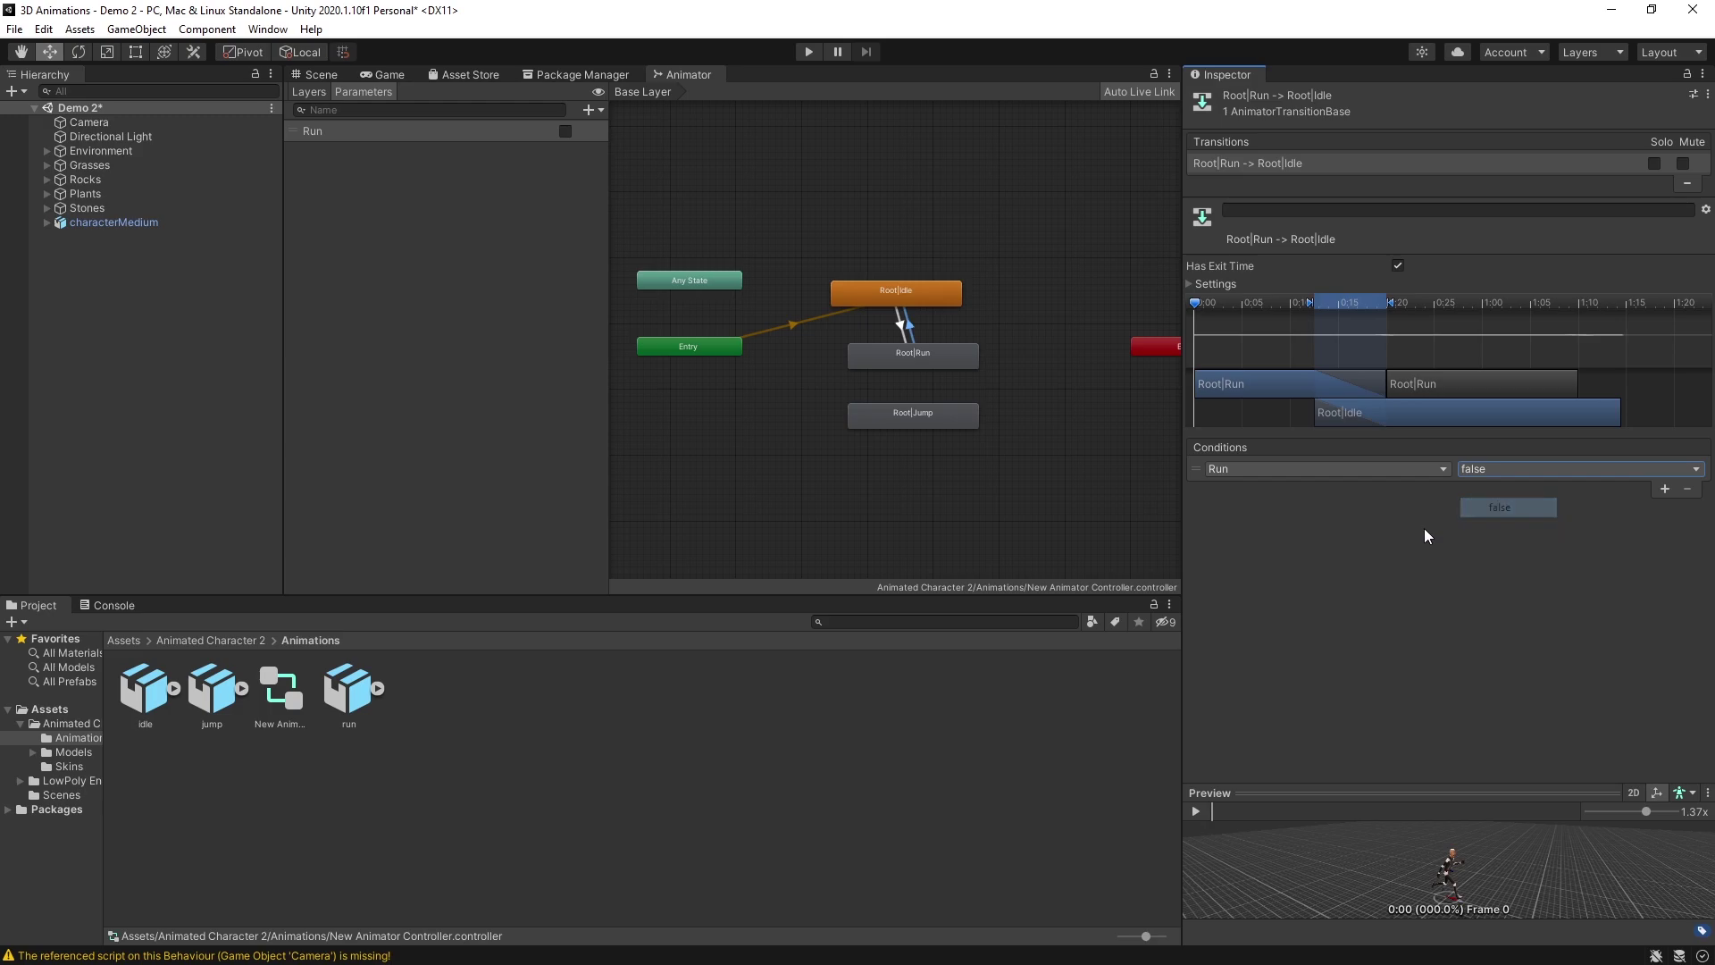
pyautogui.click(896, 293)
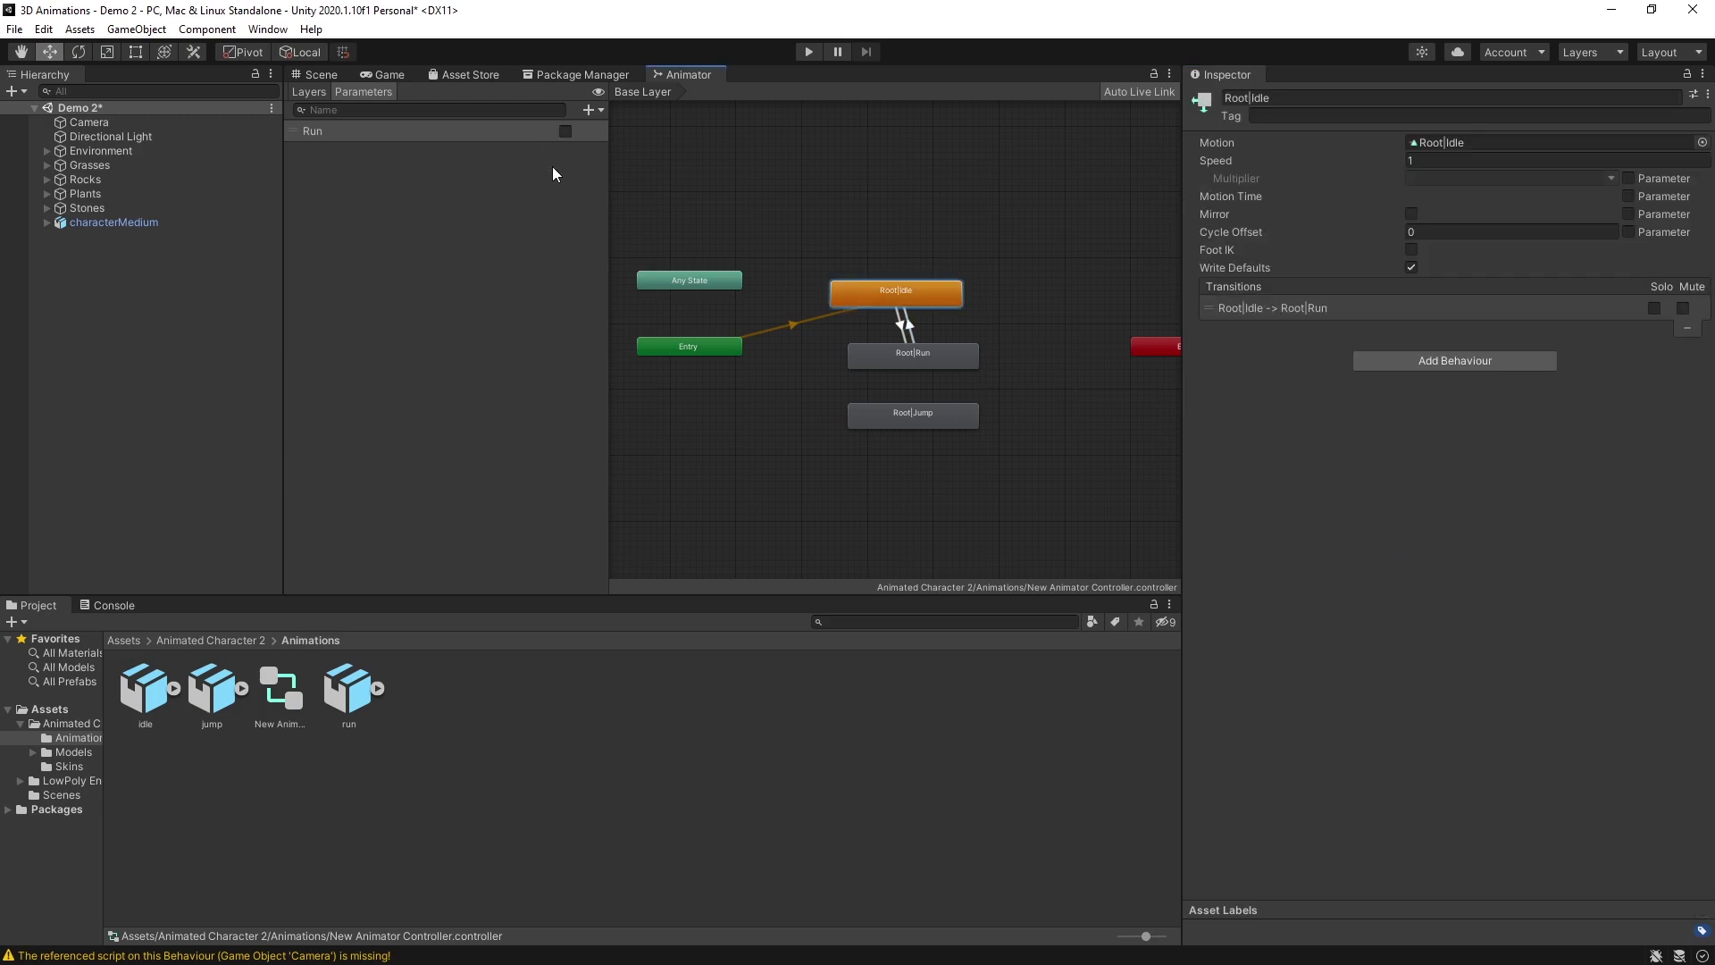
# Step: Dock the Animator beside the Hierarchy and test switching to run by ticking Run in play mode
pyautogui.moveTo(697, 73); pyautogui.dragTo(277, 327)
pyautogui.hotkey('ctrl', 'p')
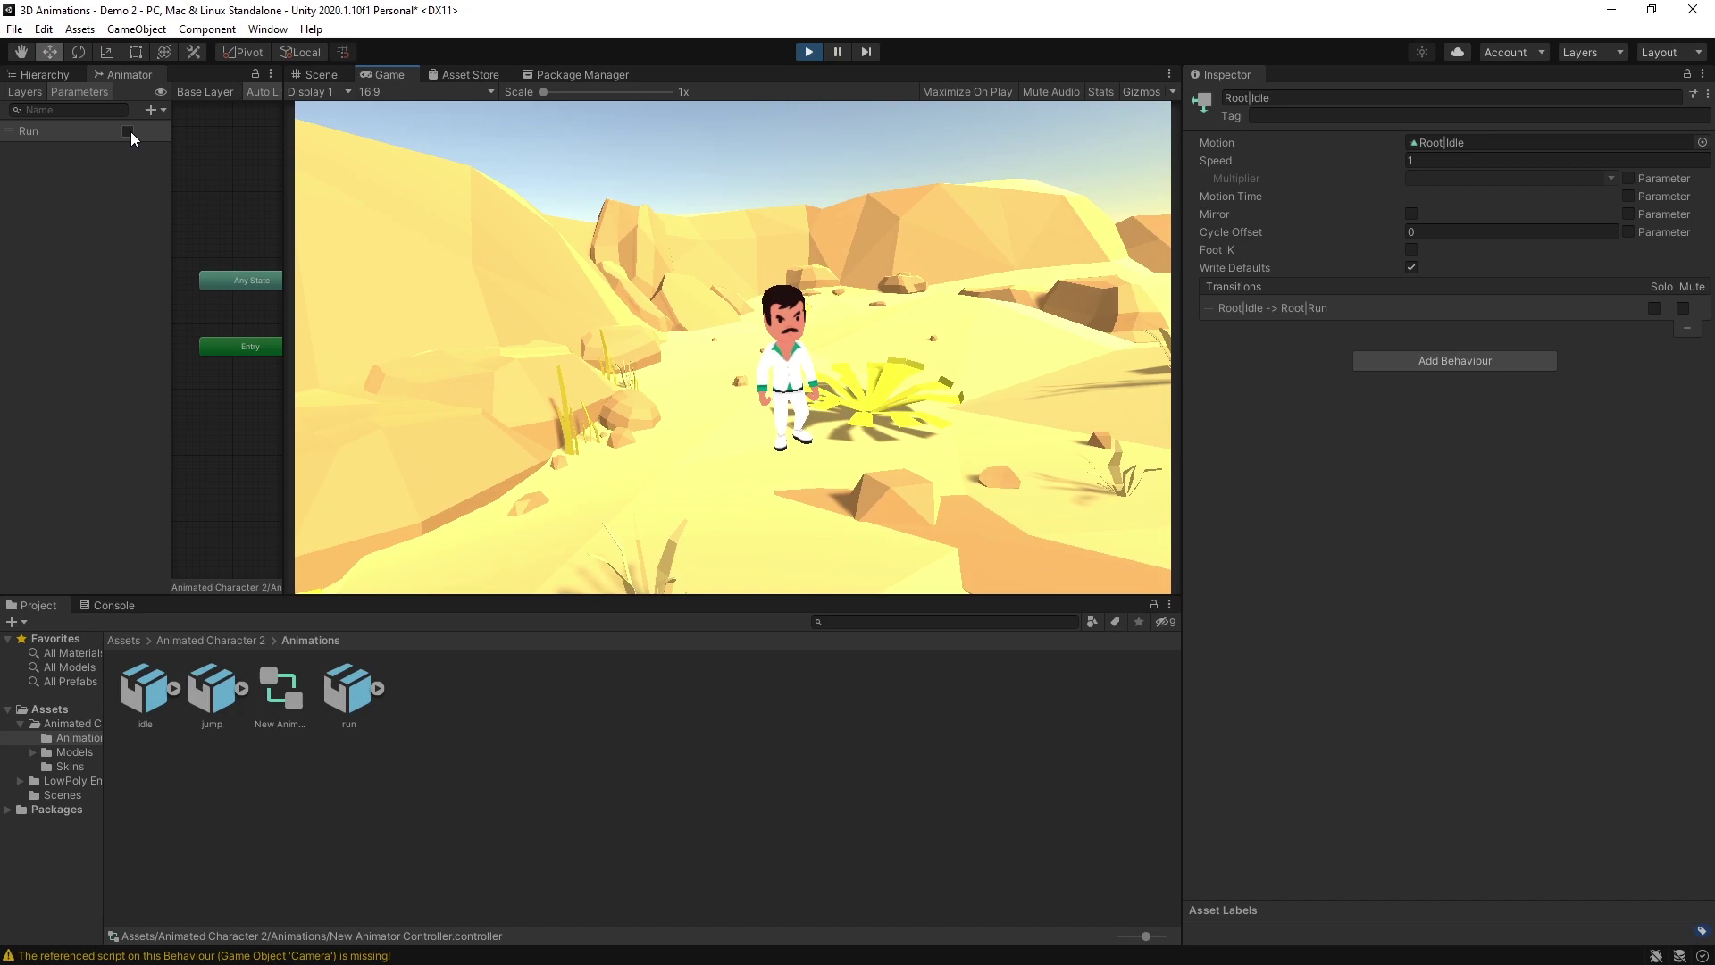
pyautogui.click(130, 131)
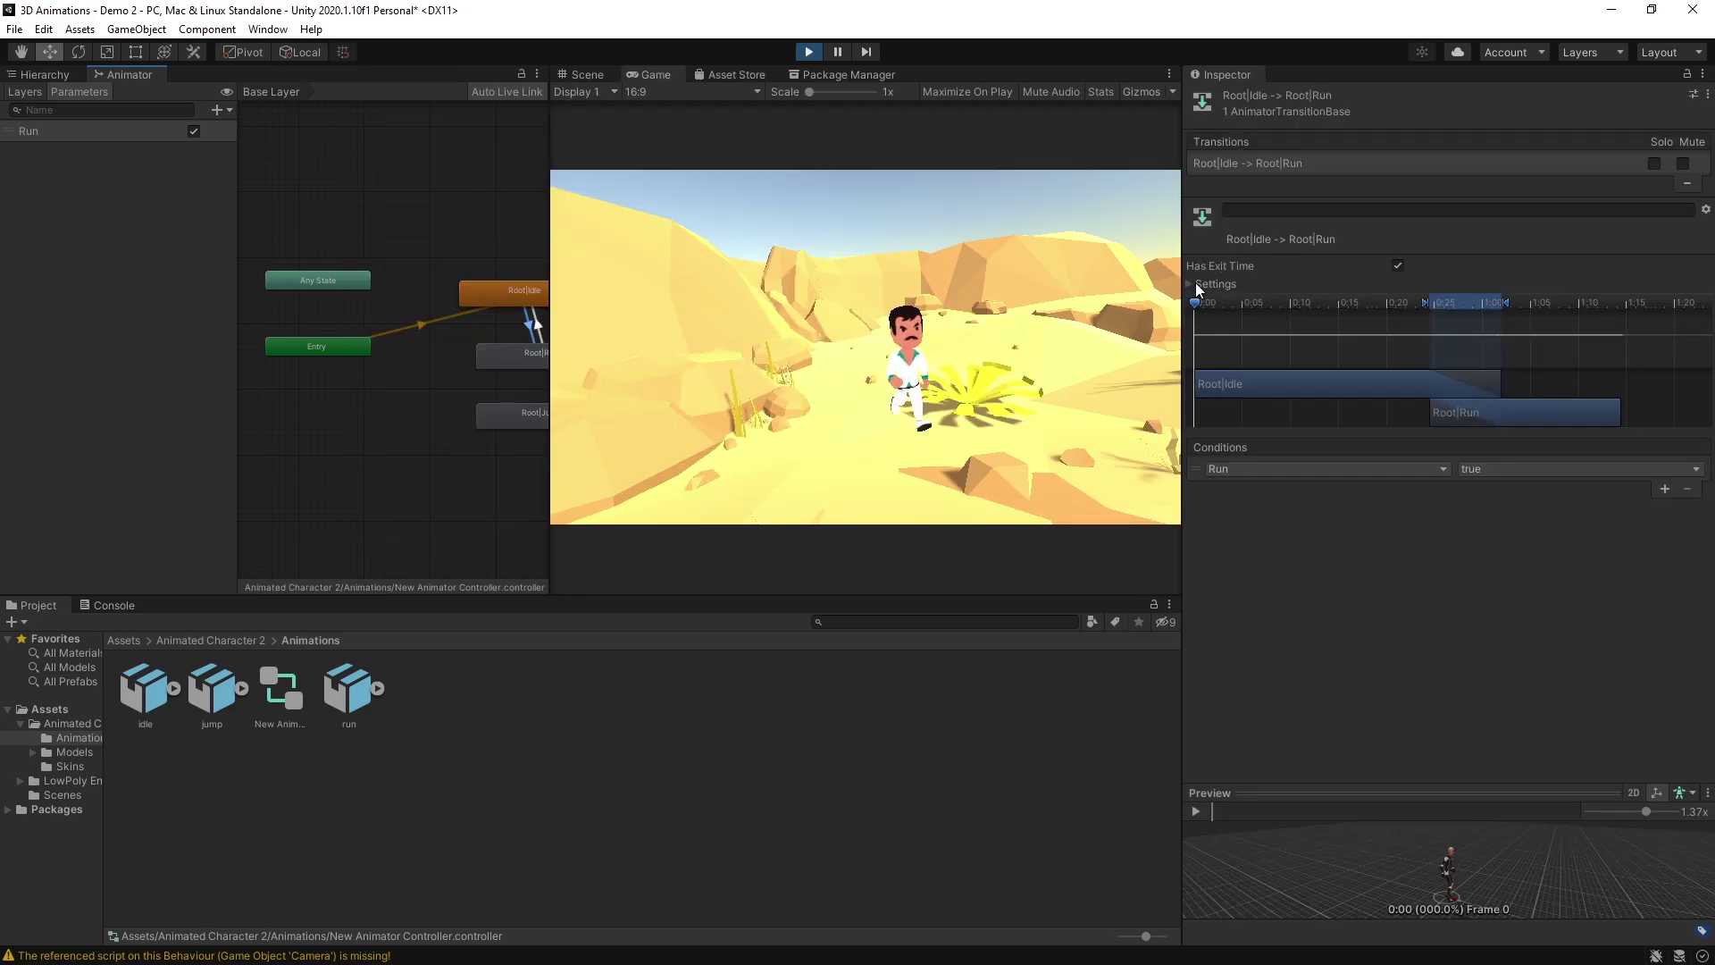
pyautogui.click(1211, 284)
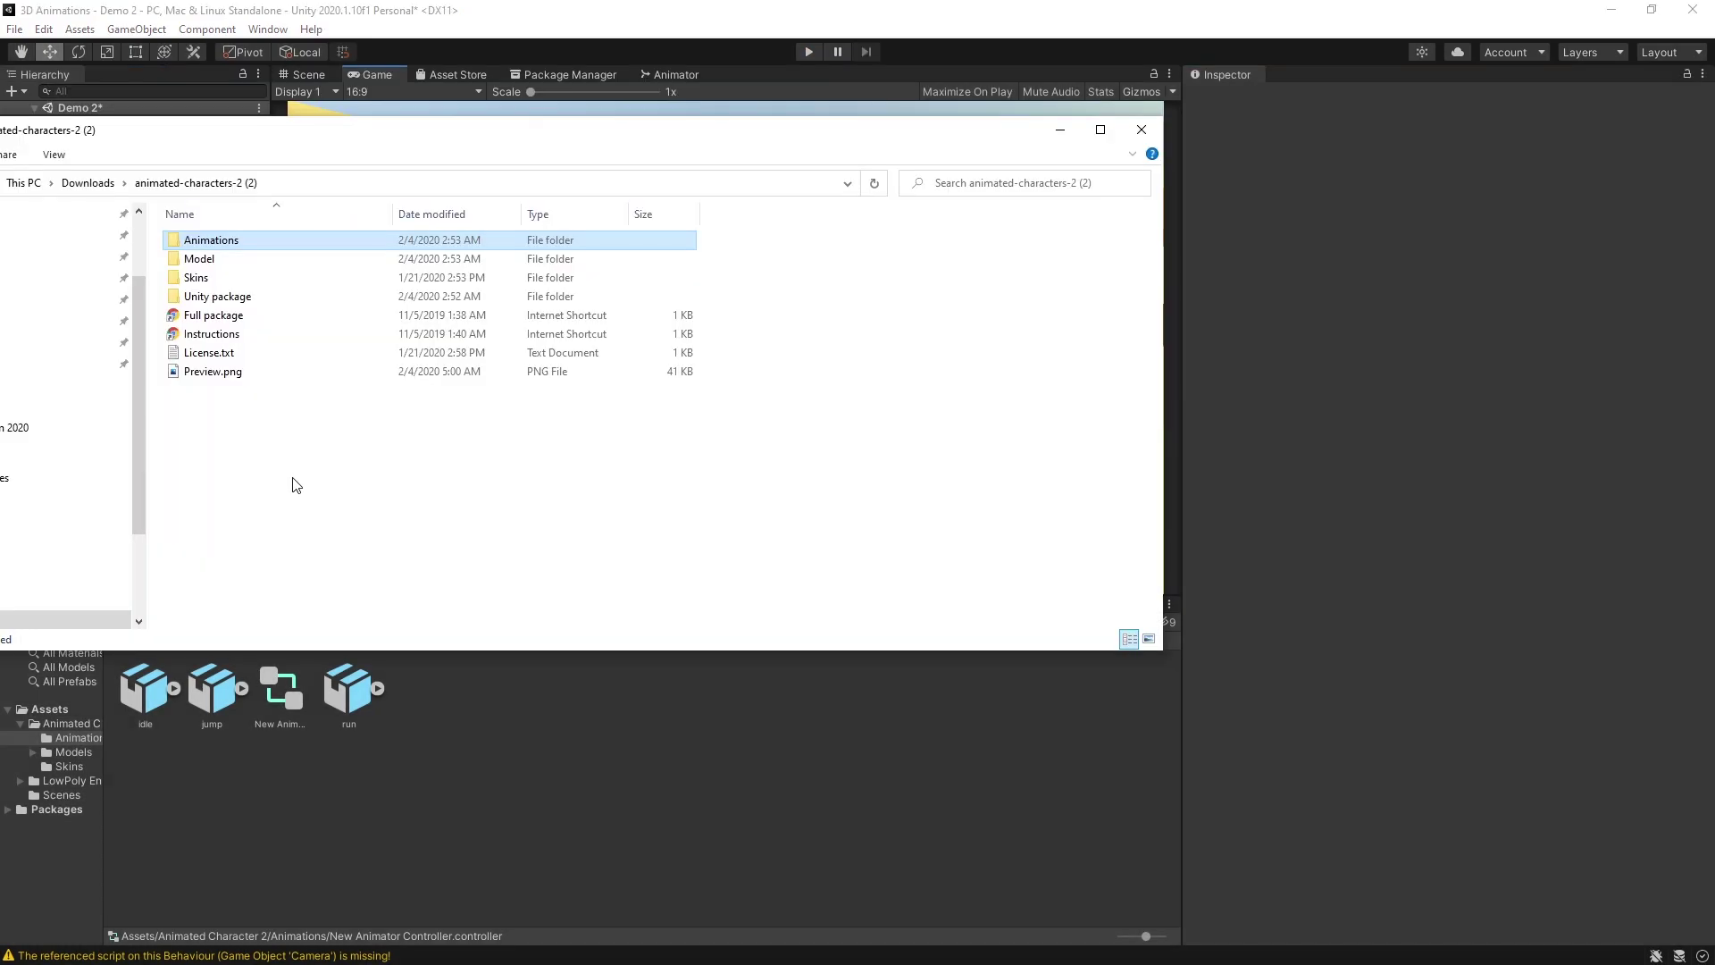
# Step: Import run.fbx from the downloaded Animations folder into the project as run 1
pyautogui.doubleClick(204, 239)
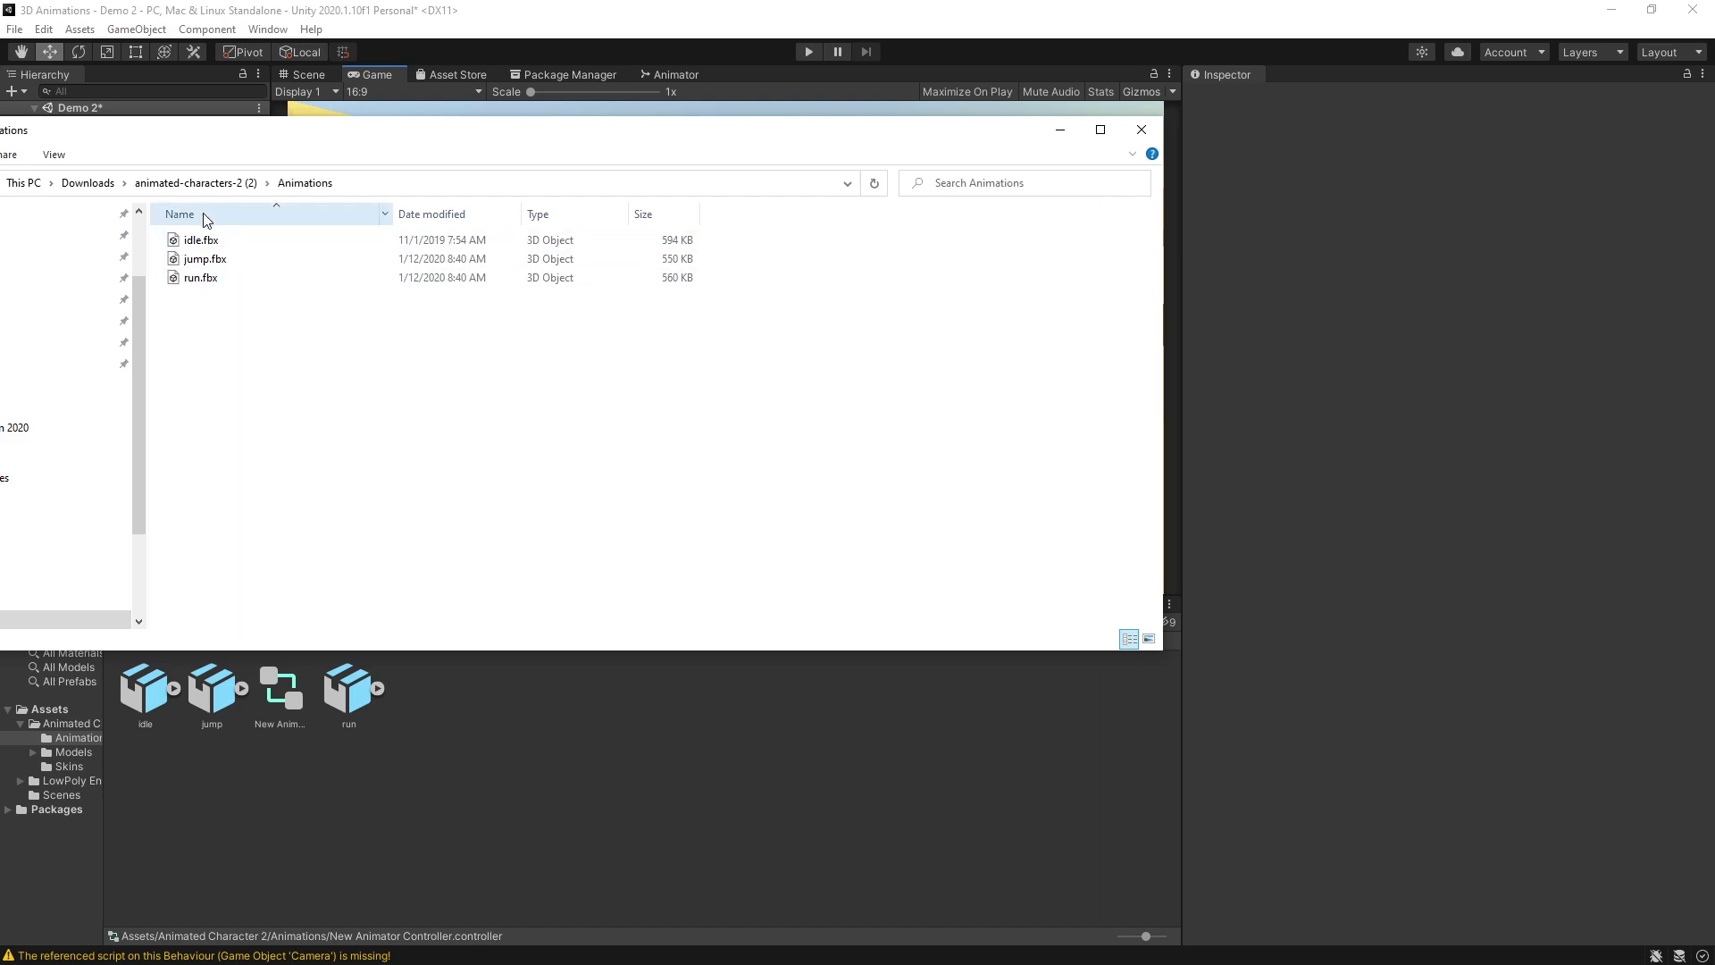
pyautogui.moveTo(196, 284); pyautogui.dragTo(533, 730)
pyautogui.click(349, 683)
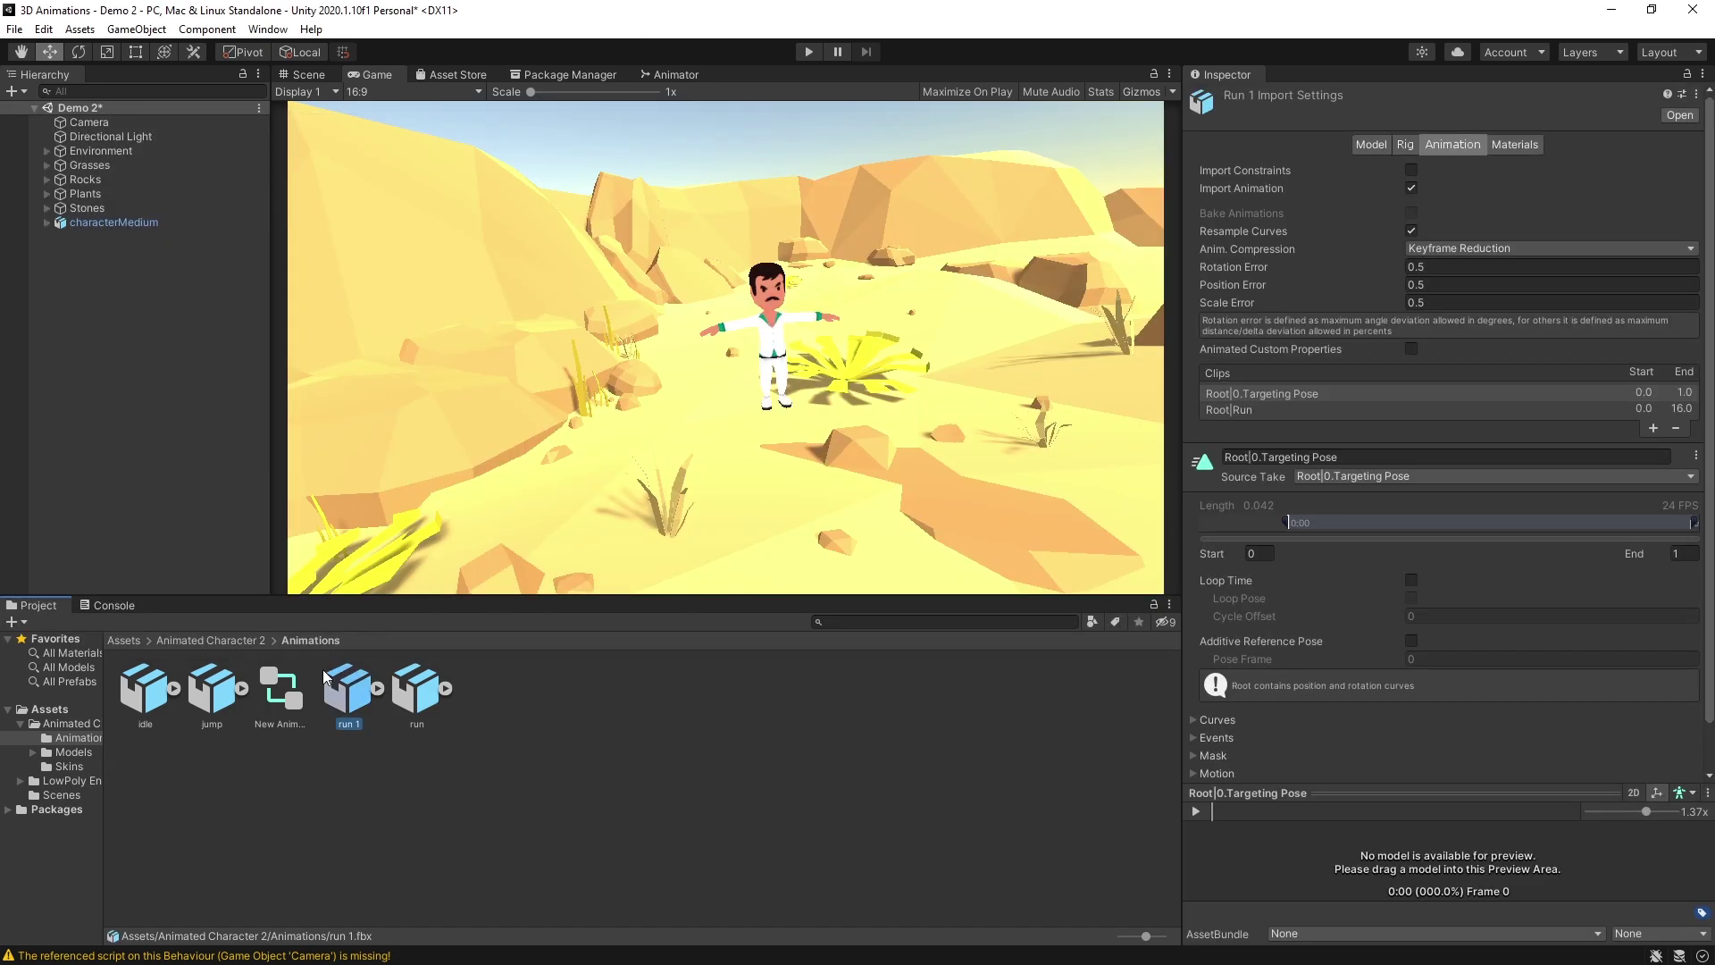
# Step: Set run 1's rig Animation Type to Humanoid and apply the reimport
pyautogui.click(447, 706)
pyautogui.click(407, 694)
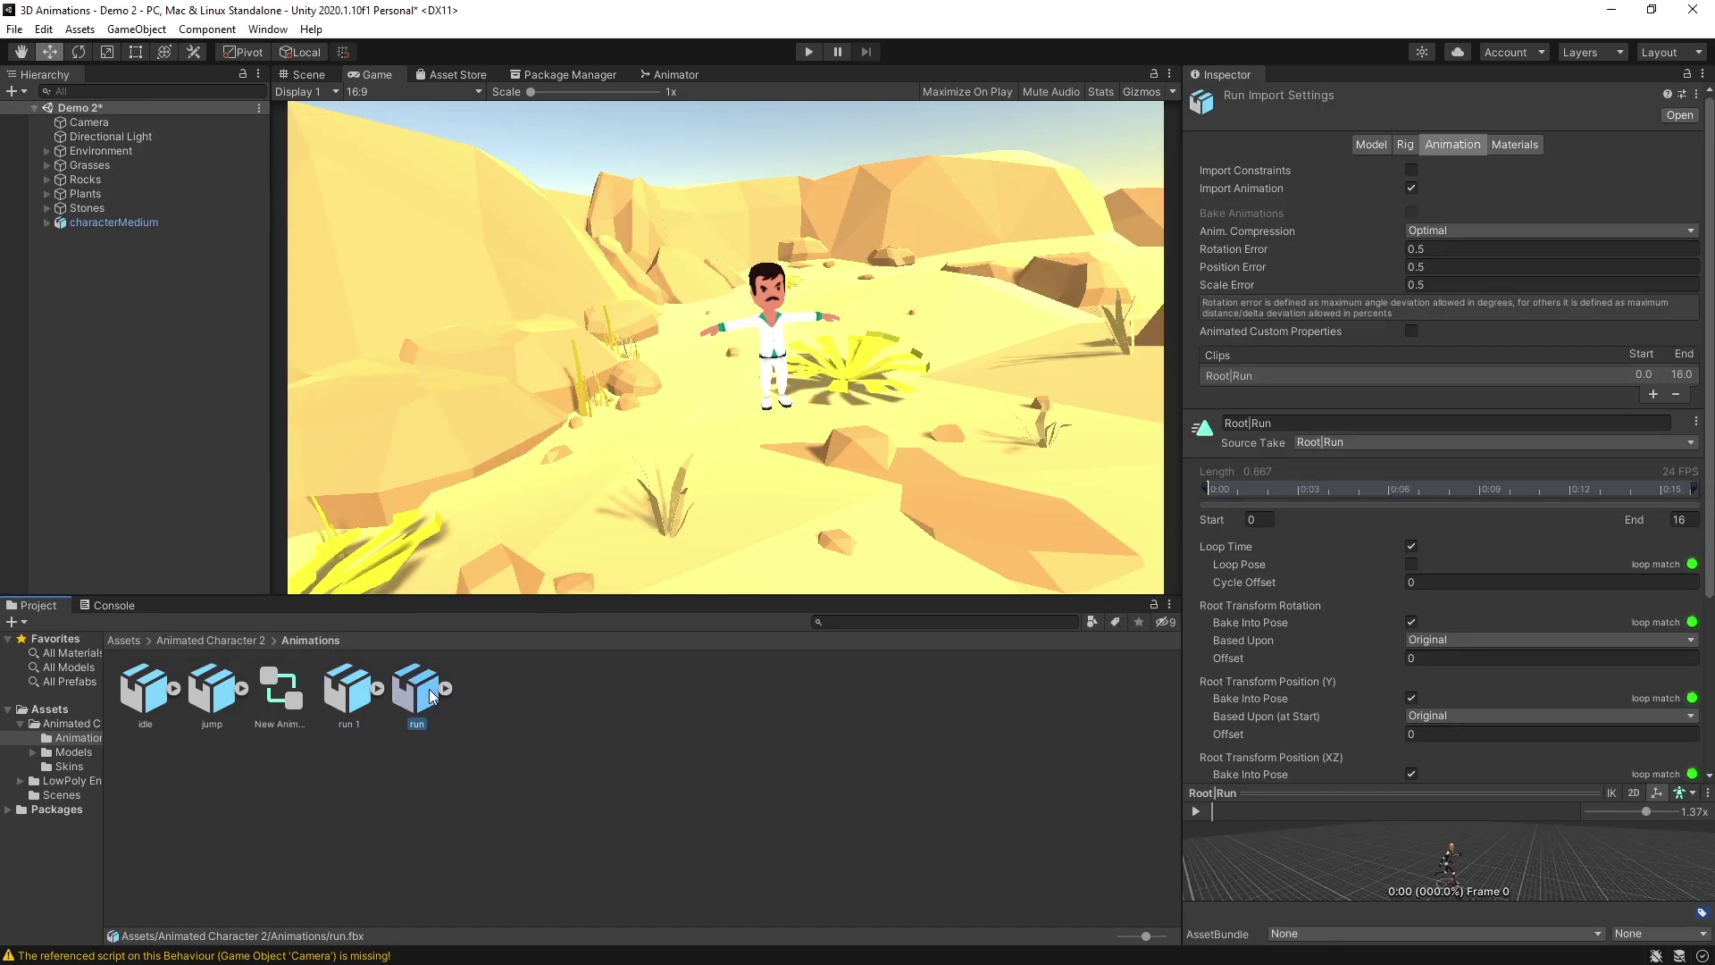
pyautogui.click(361, 684)
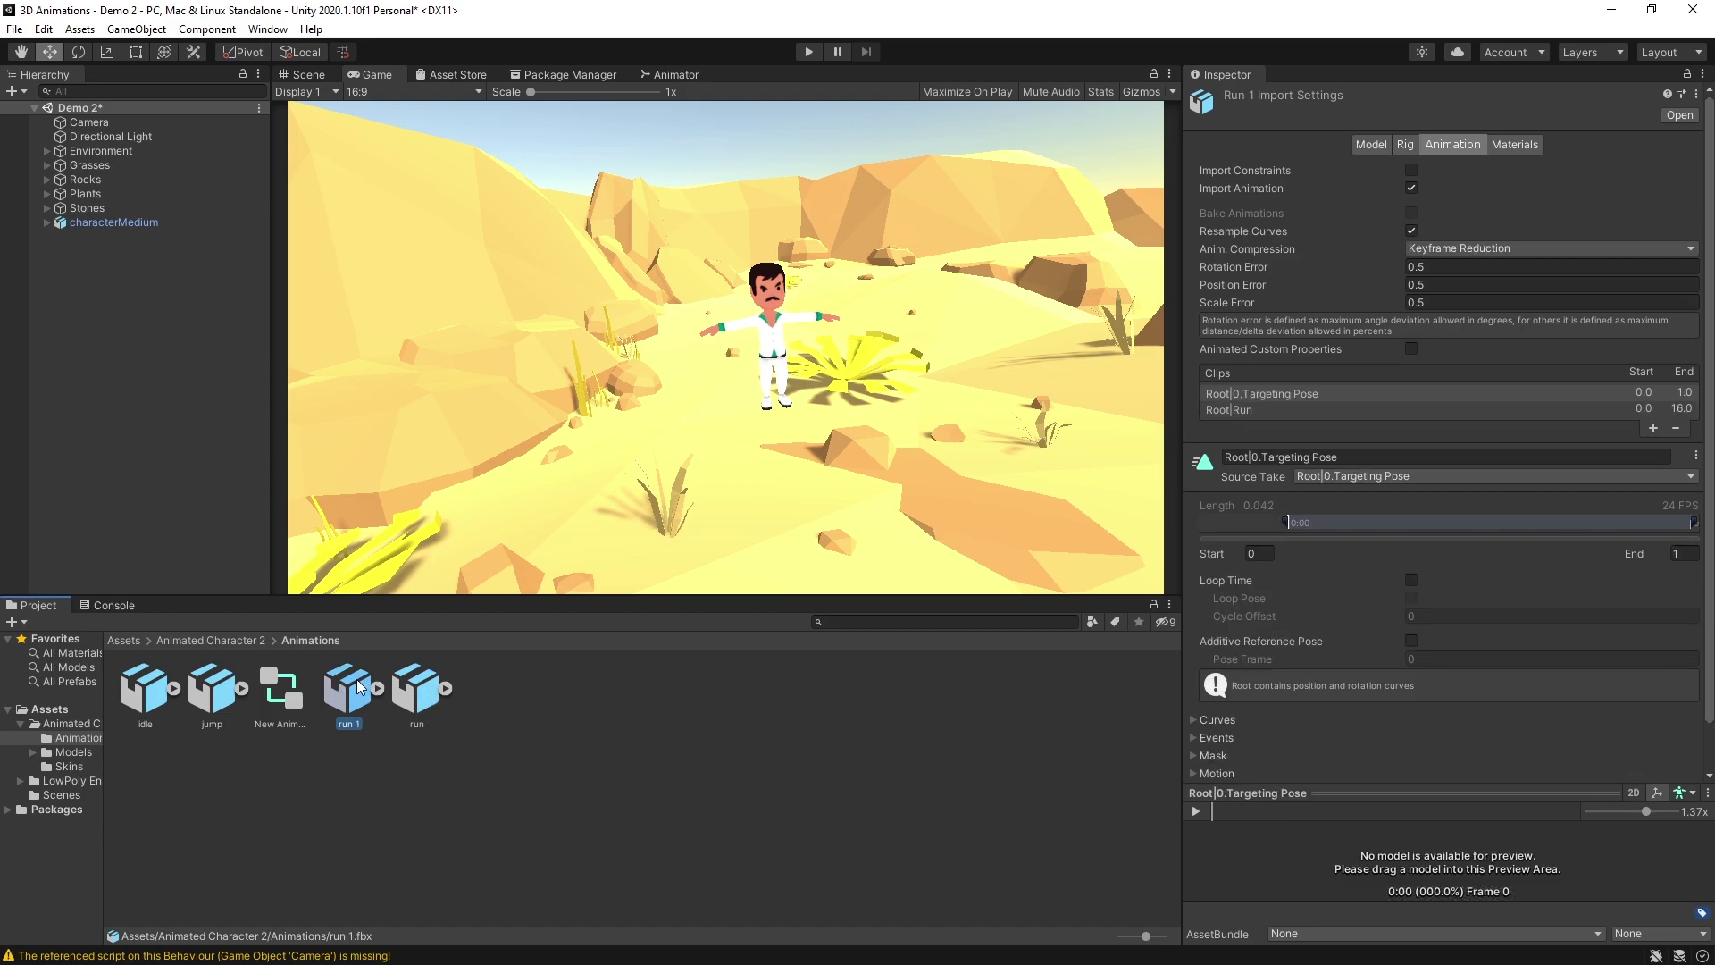
pyautogui.click(1372, 144)
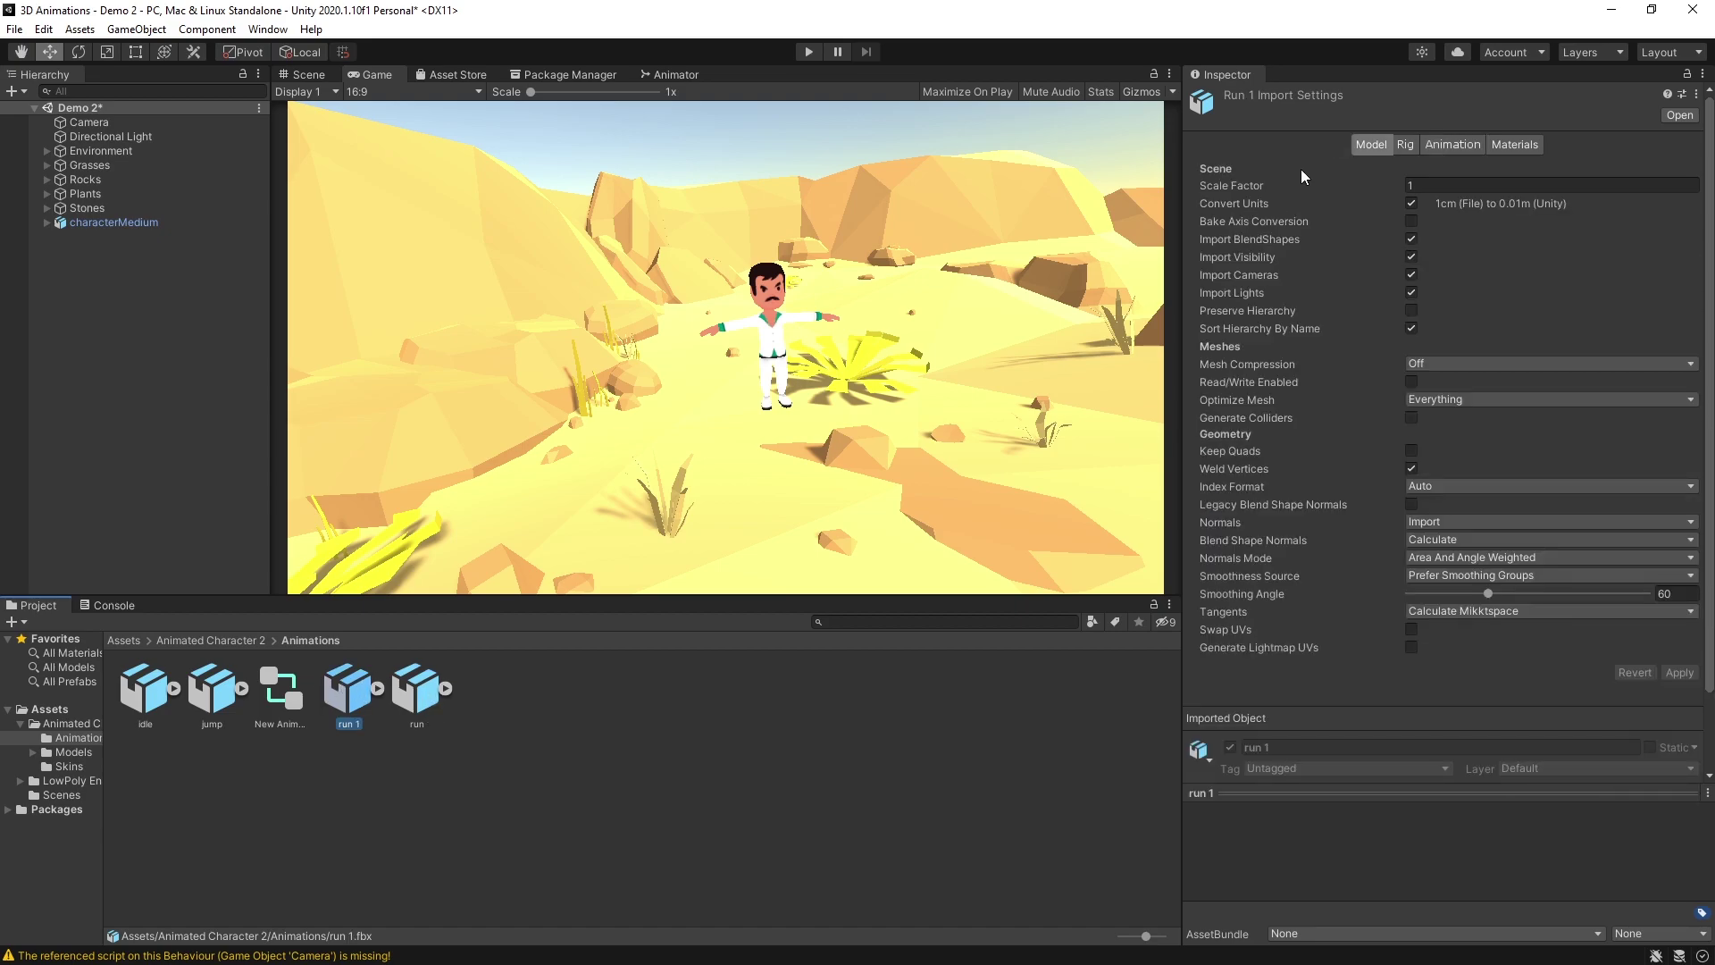
pyautogui.click(1405, 142)
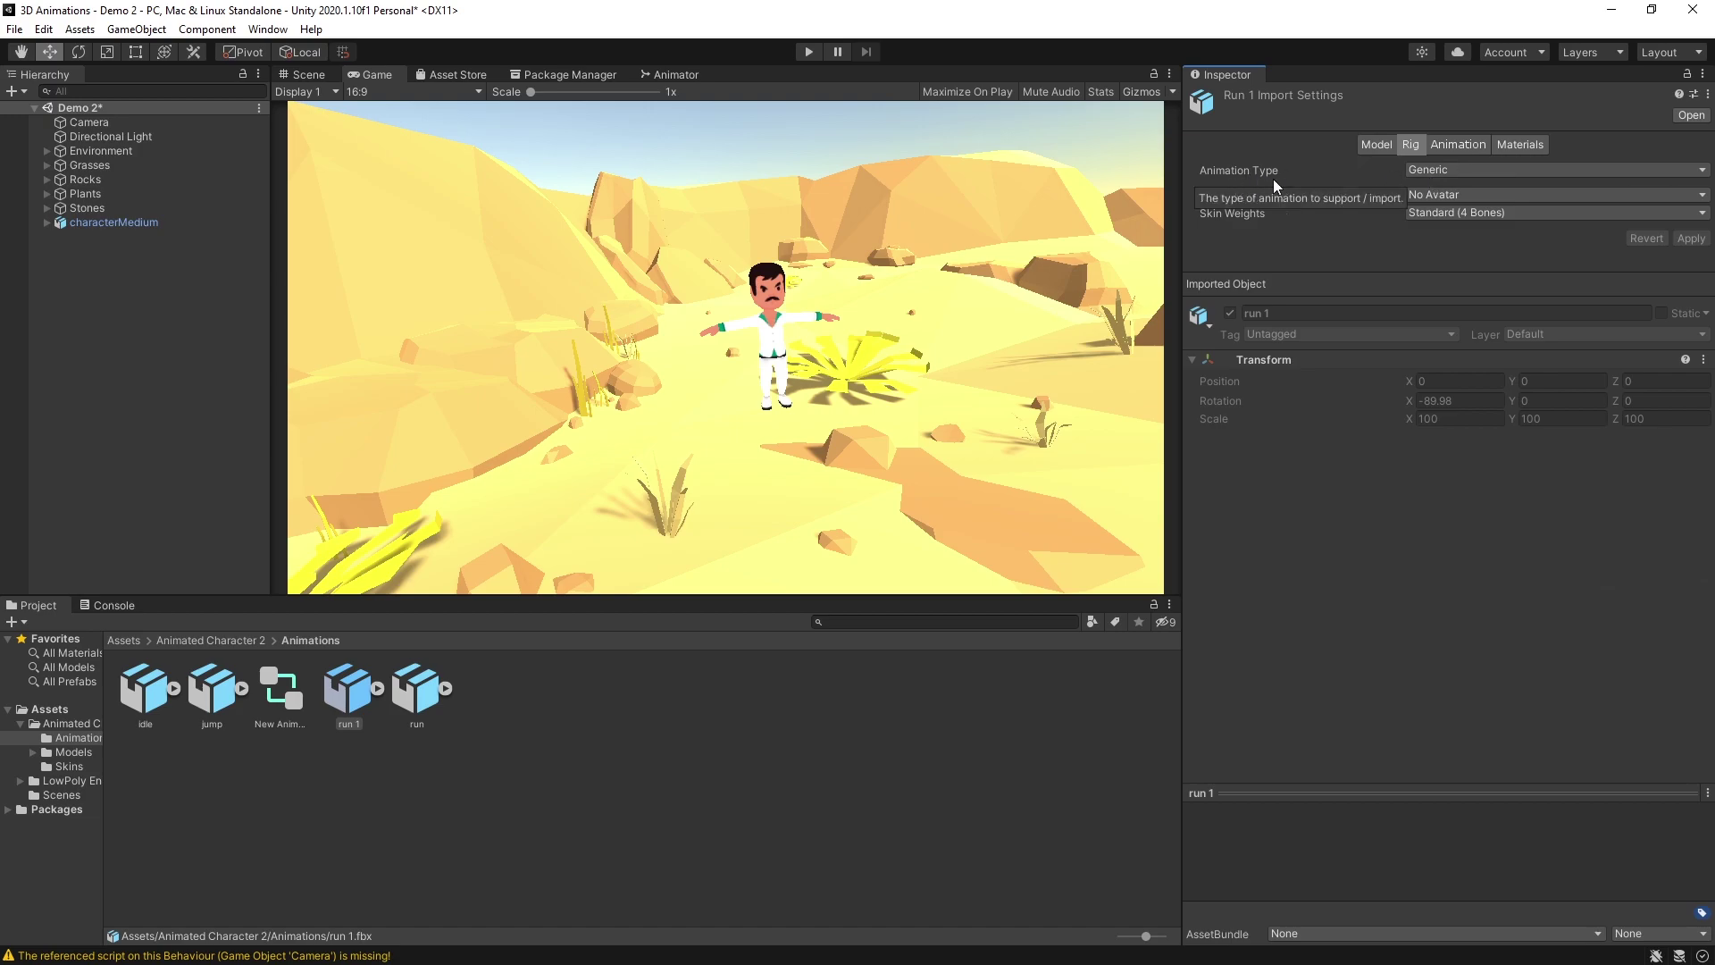
pyautogui.click(1444, 171)
pyautogui.click(1478, 249)
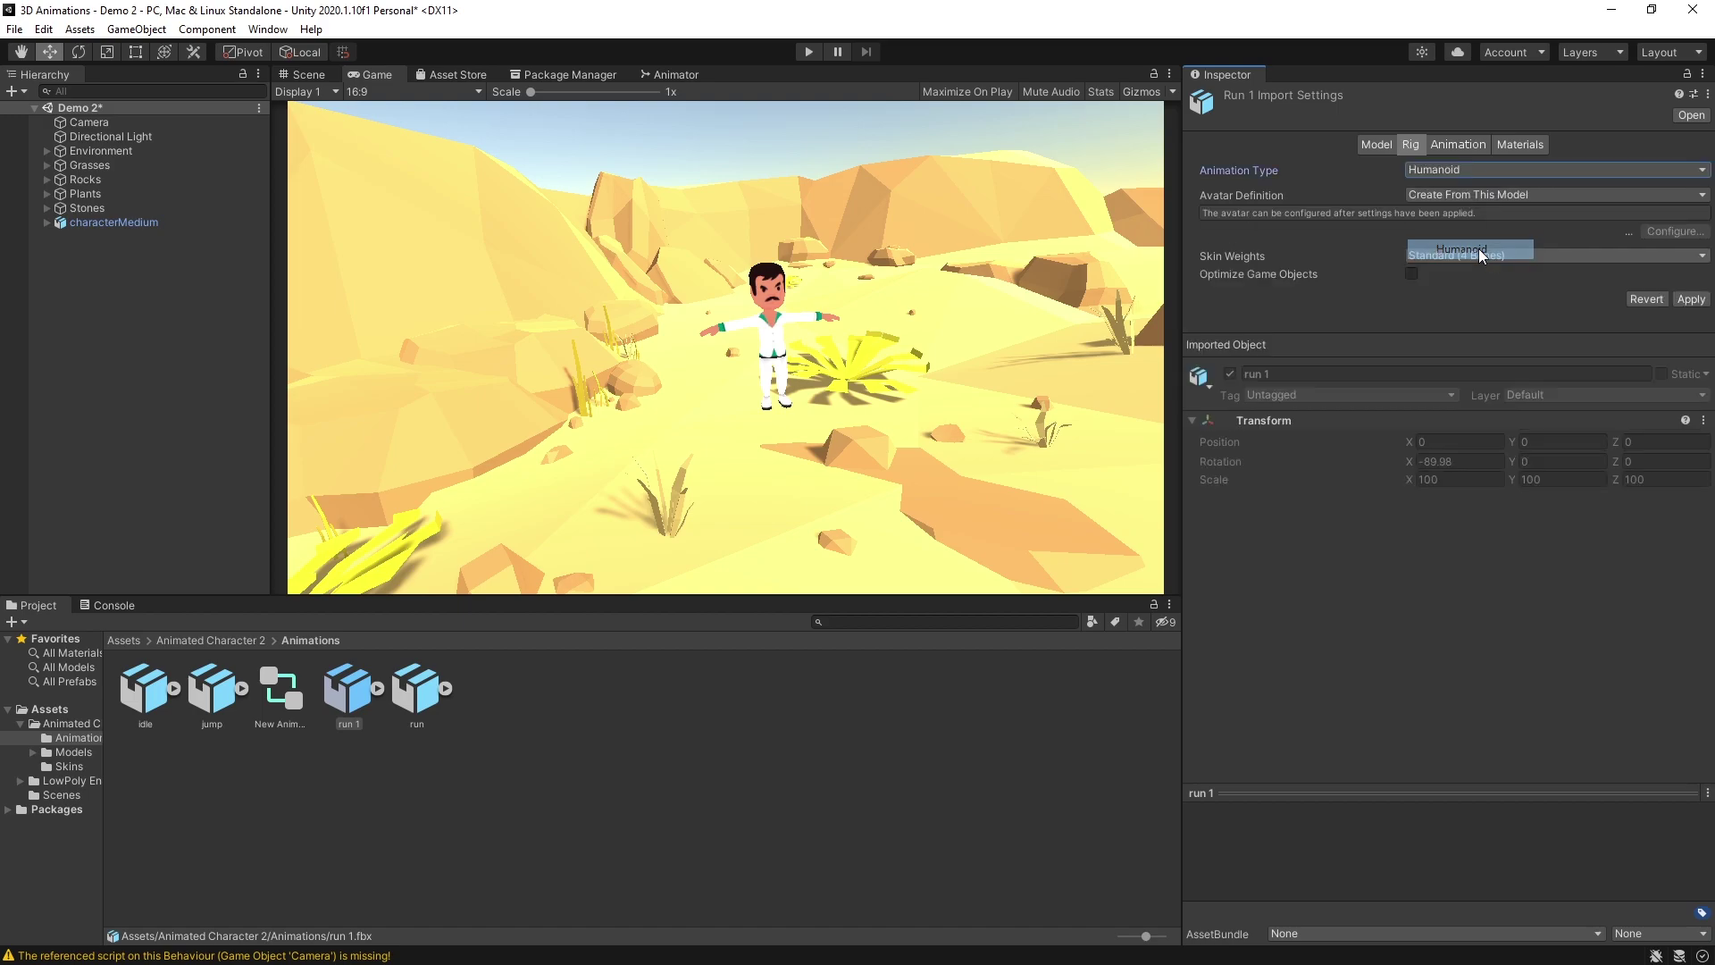
pyautogui.click(1693, 295)
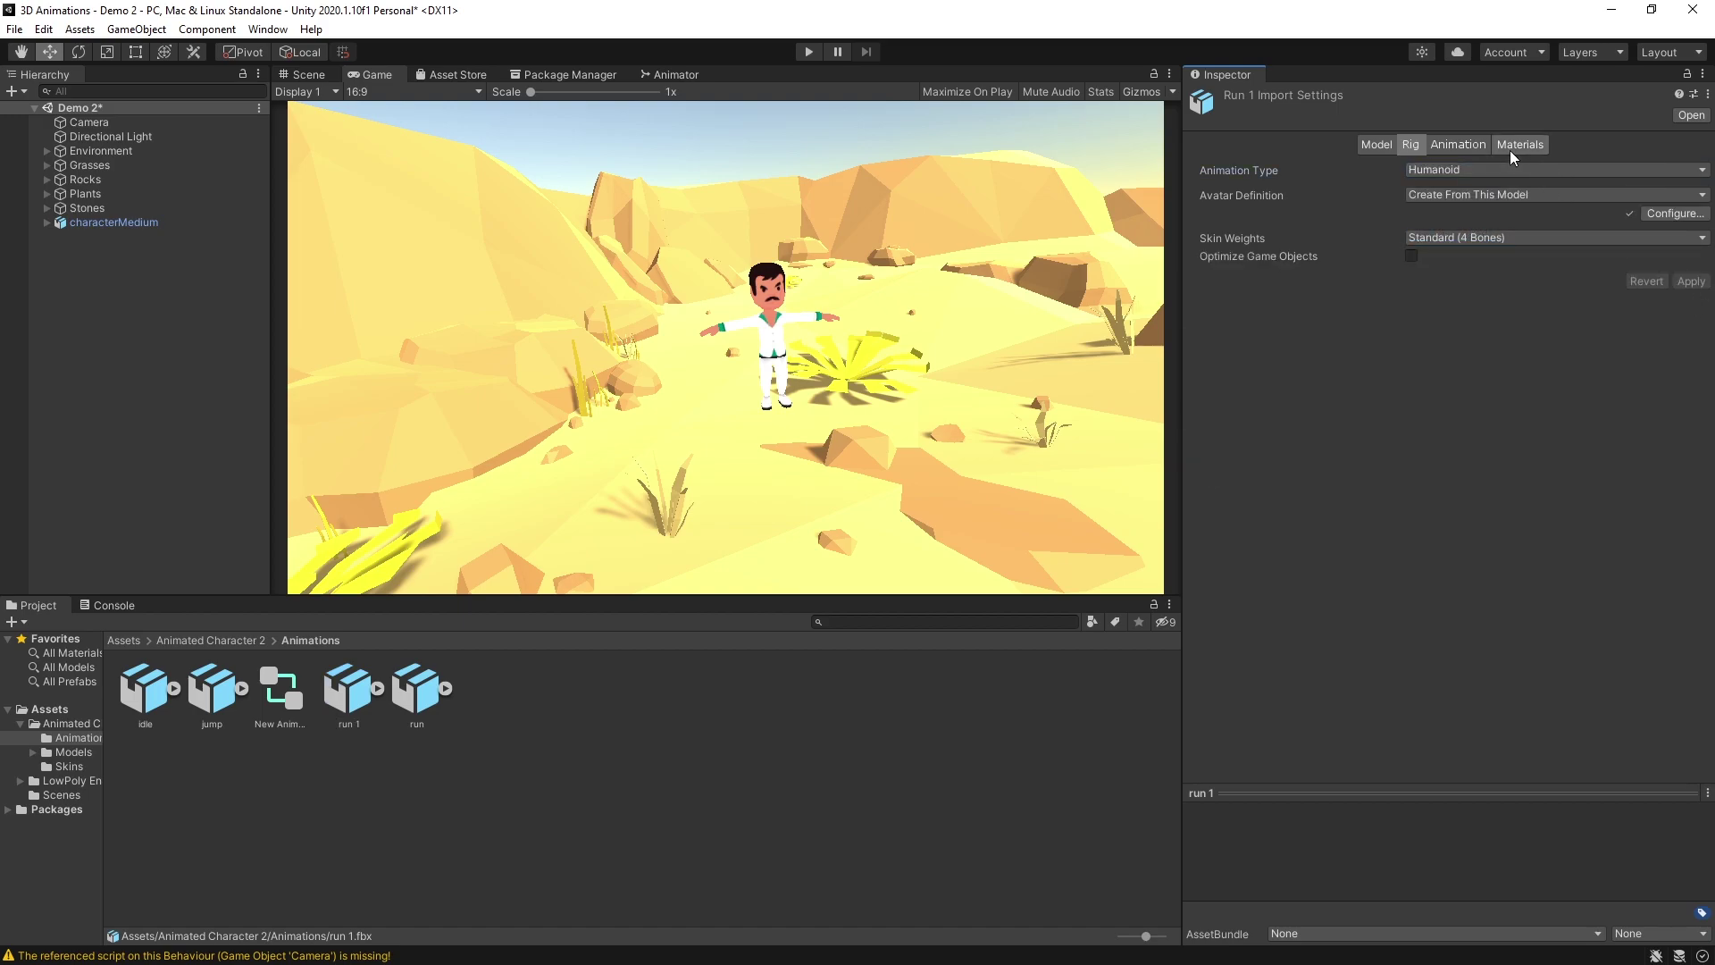
# Step: Preview run 1's Root|Run clip playing in the animation settings
pyautogui.click(1458, 145)
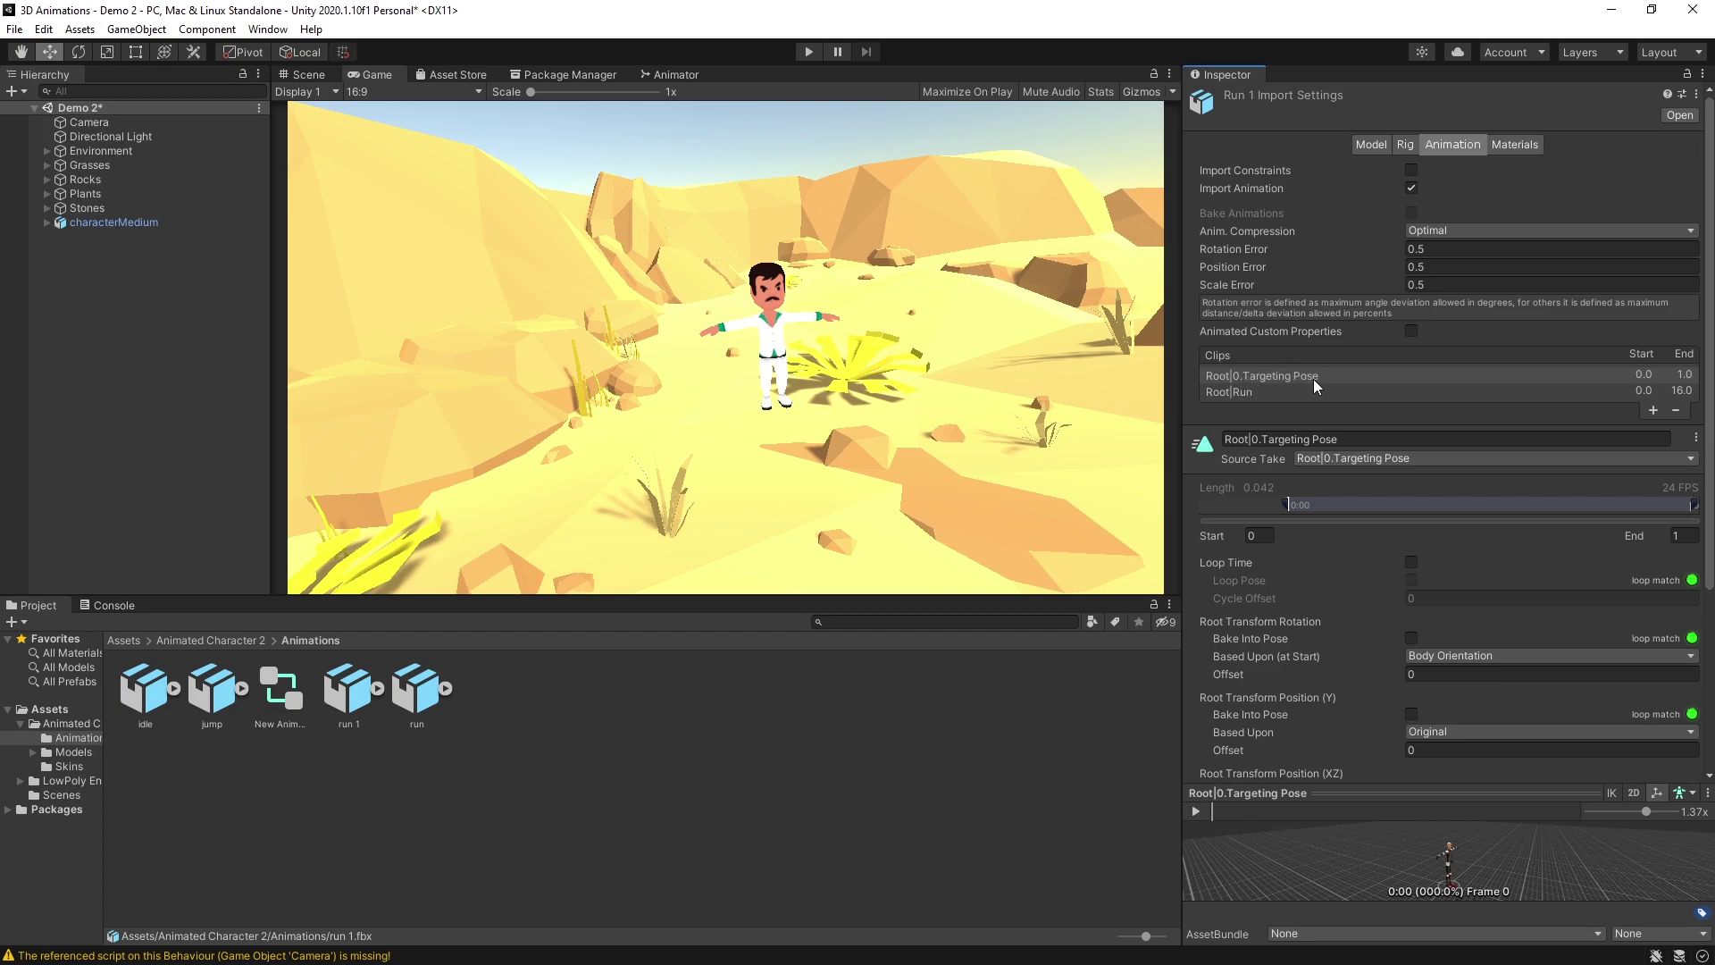
pyautogui.click(1245, 393)
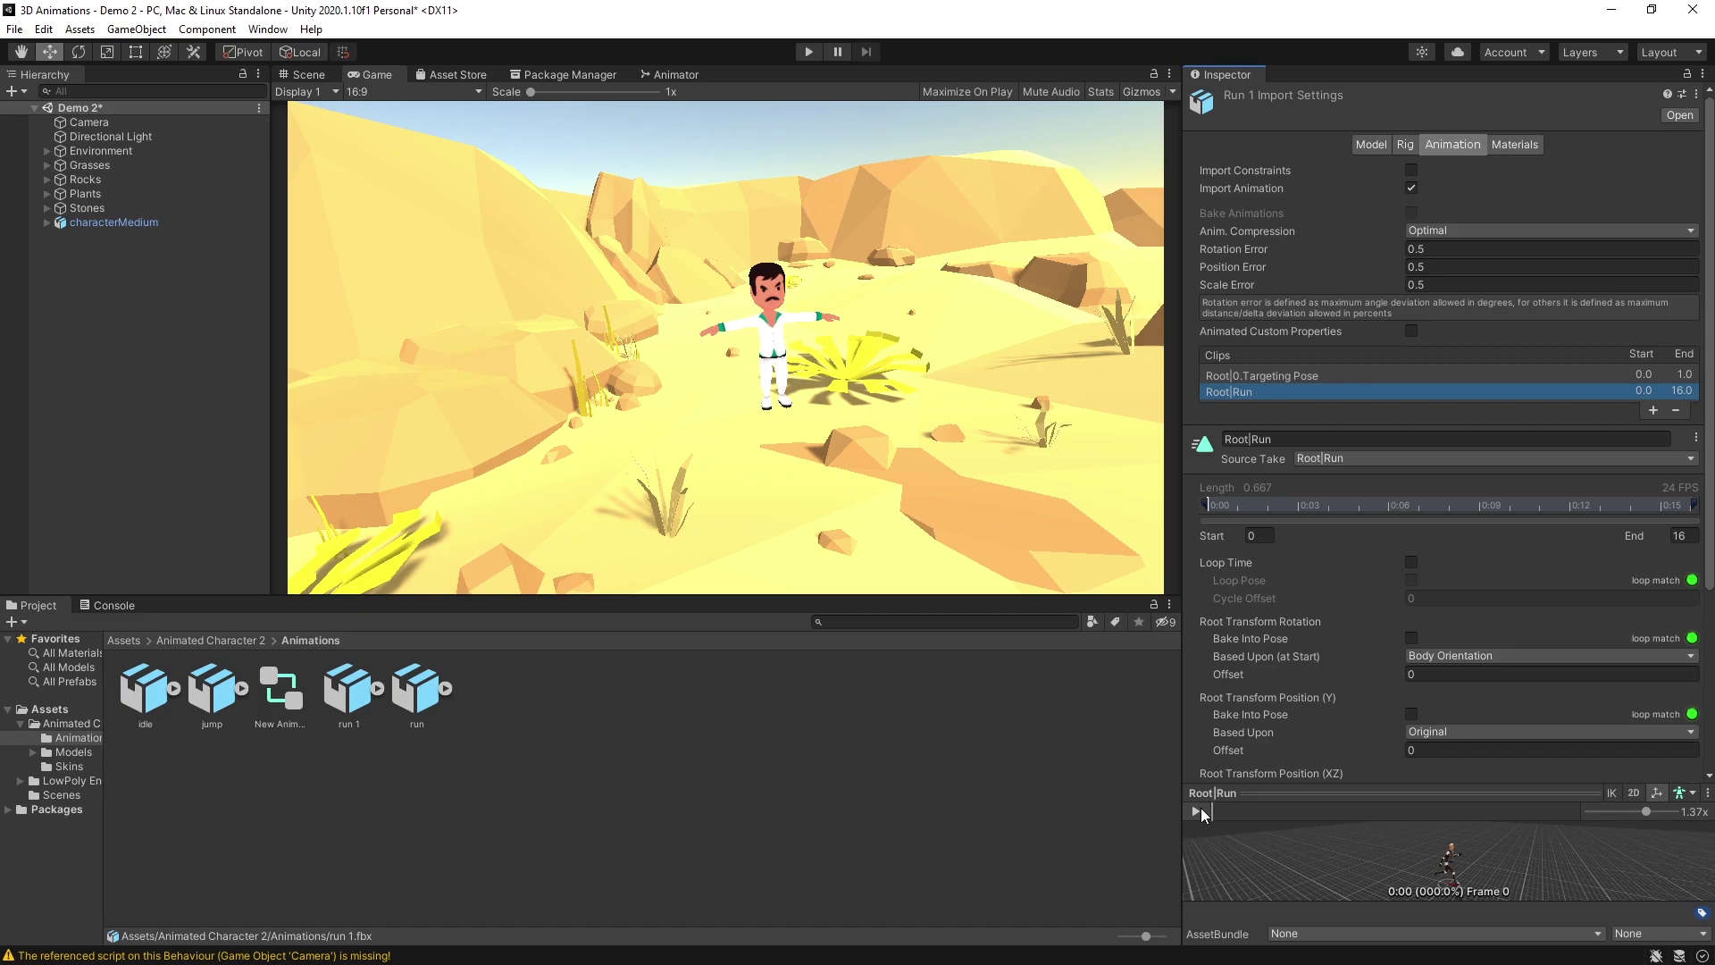
pyautogui.click(1196, 811)
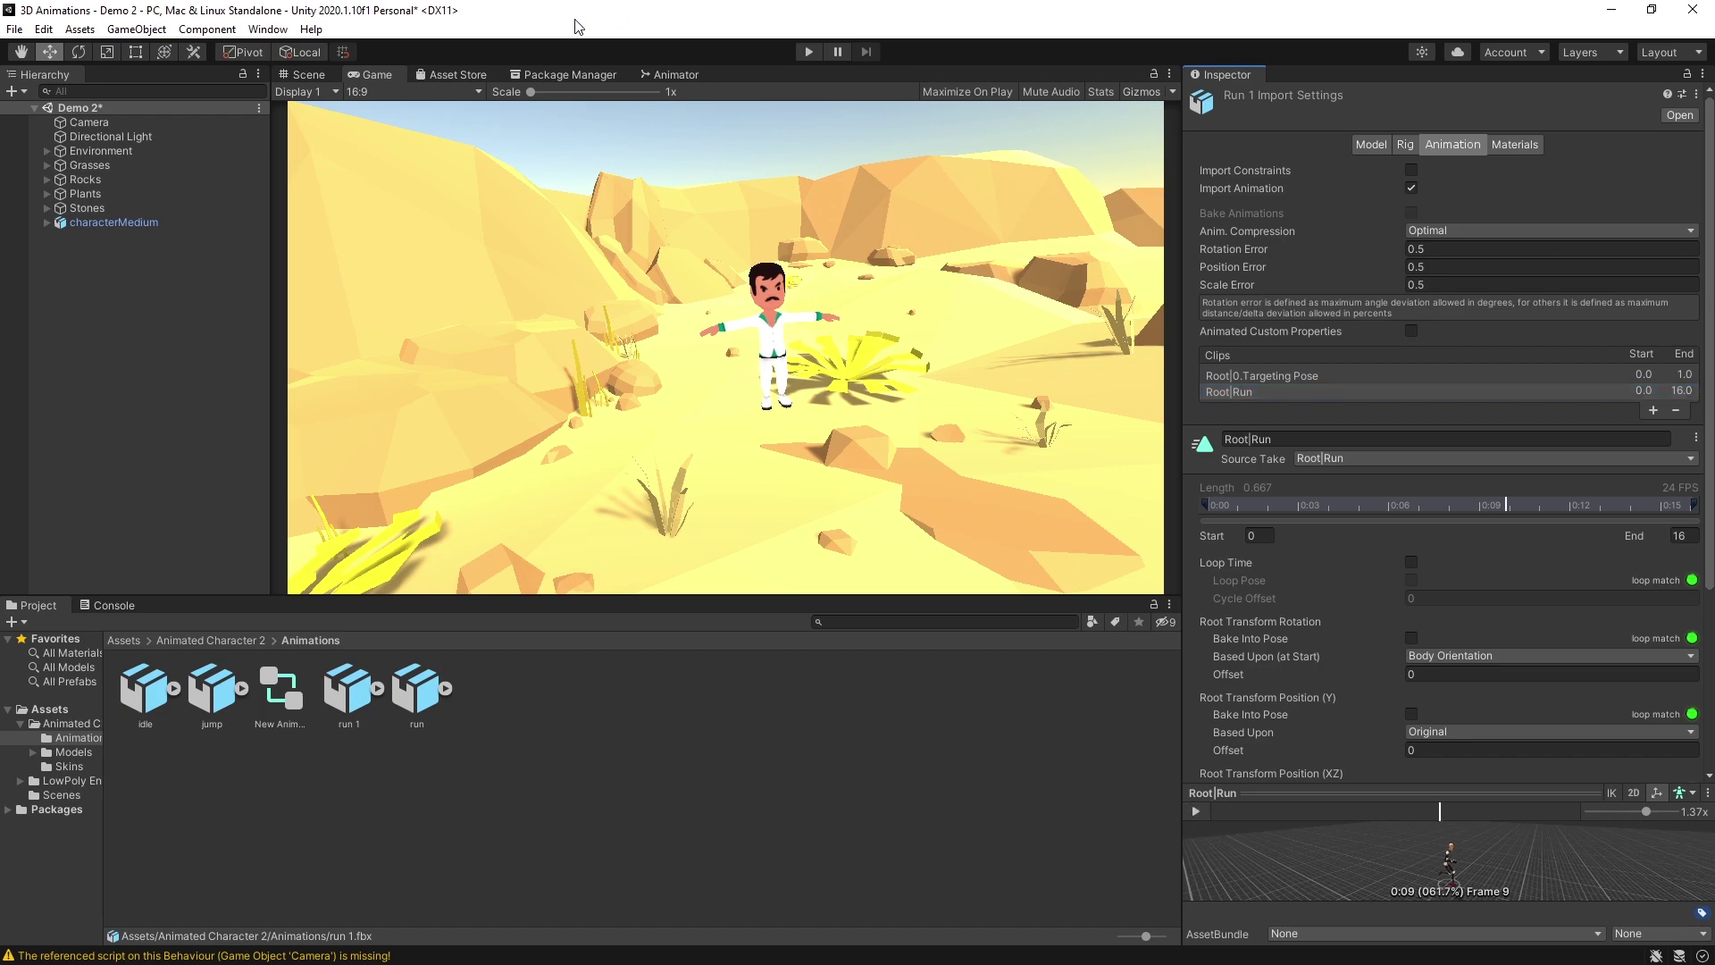
# Step: Drag run 1 into the Animator graph, delete Root|0_Targeting Pose, and place Root|Run below Root|Idle
pyautogui.click(670, 74)
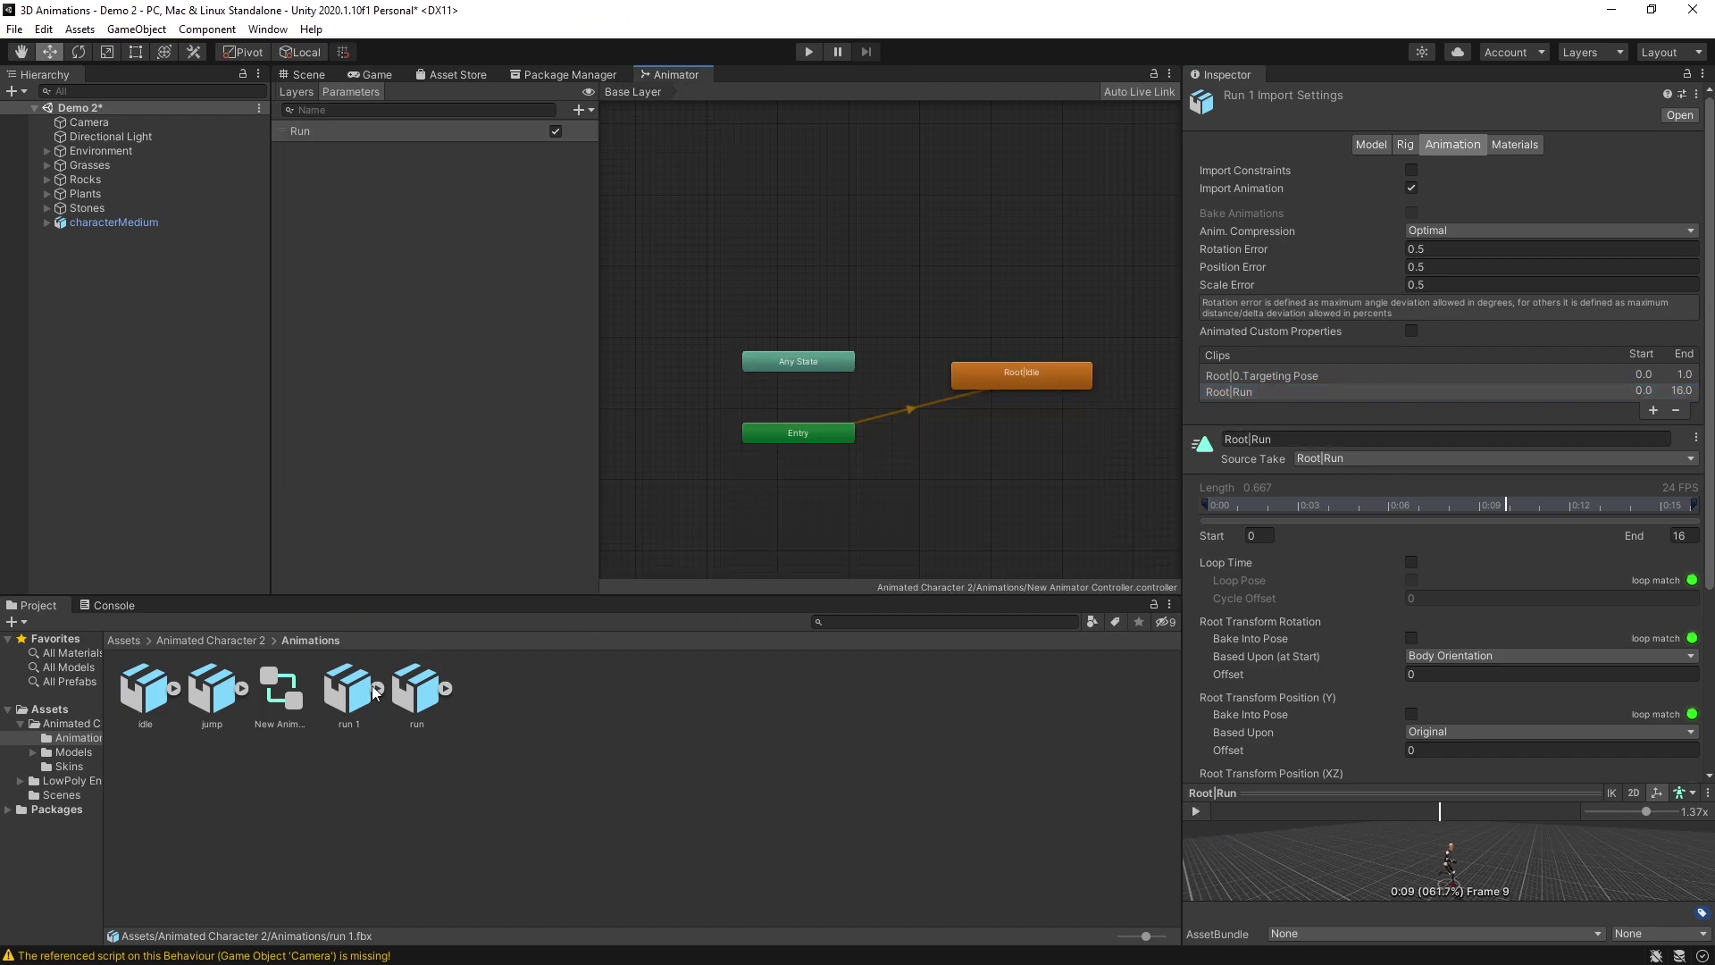
pyautogui.moveTo(925, 249); pyautogui.dragTo(973, 181)
pyautogui.click(1000, 280)
pyautogui.moveTo(1000, 280); pyautogui.dragTo(994, 285)
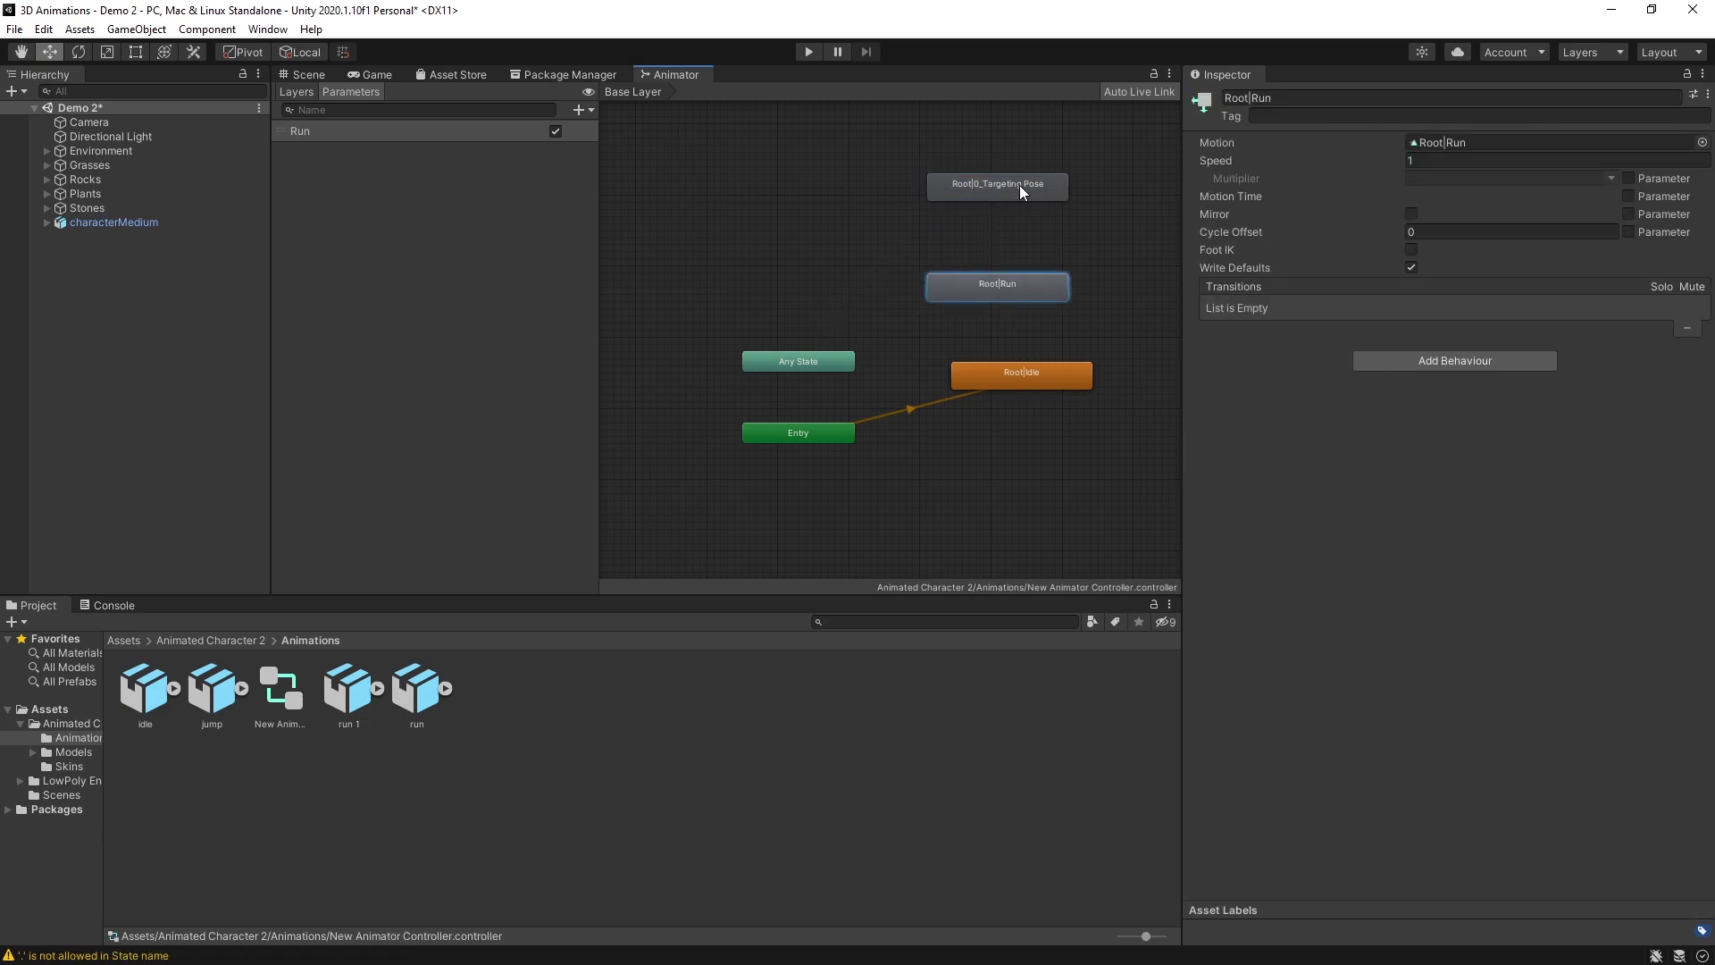
pyautogui.click(1021, 185)
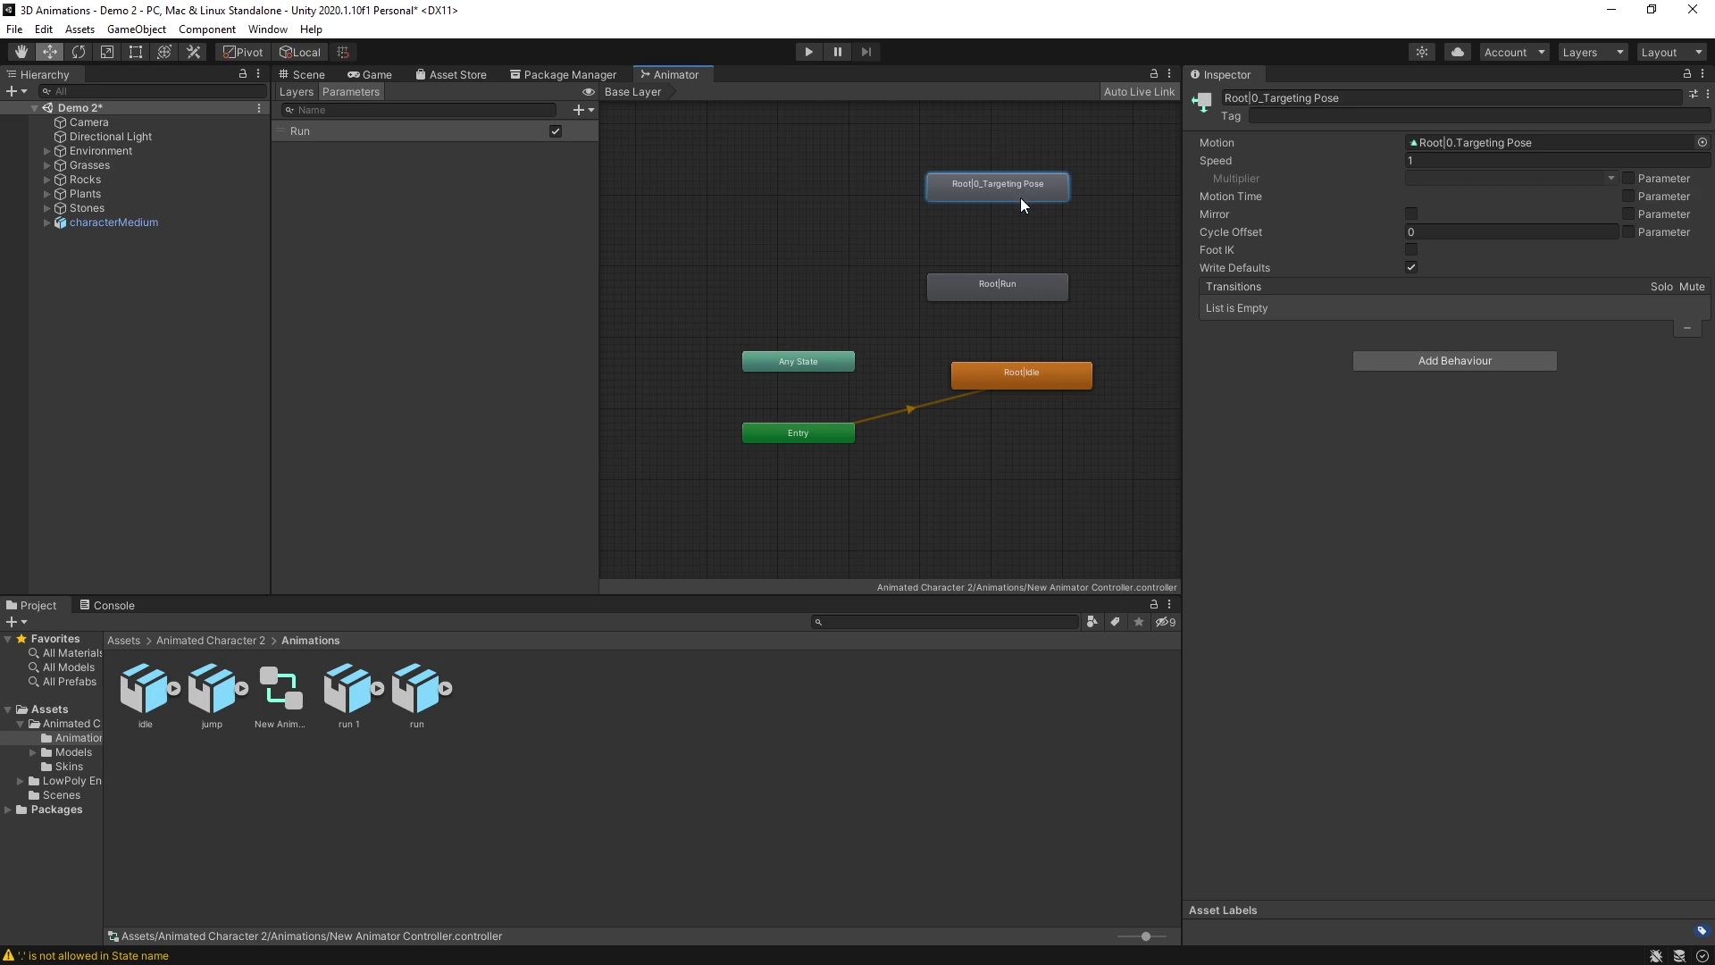
pyautogui.press('Delete')
pyautogui.moveTo(1004, 293); pyautogui.dragTo(1031, 494)
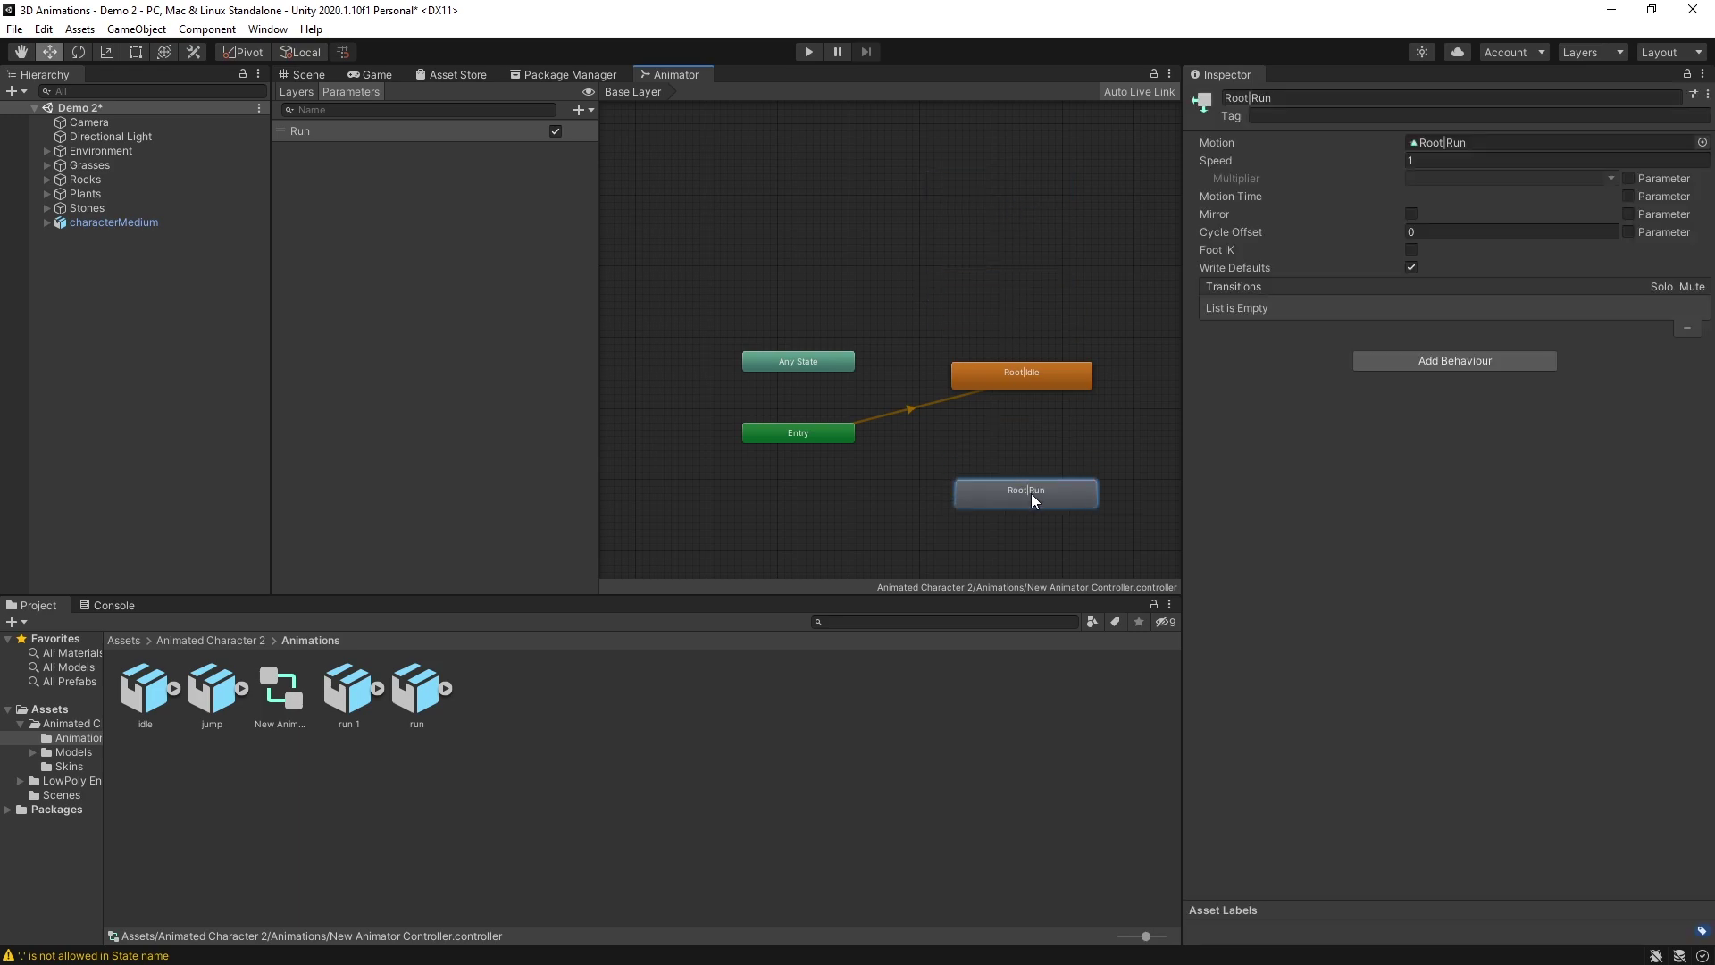
# Step: Remove the Root|0.Targeting Pose clip from run 1's Clips list and apply
pyautogui.click(344, 688)
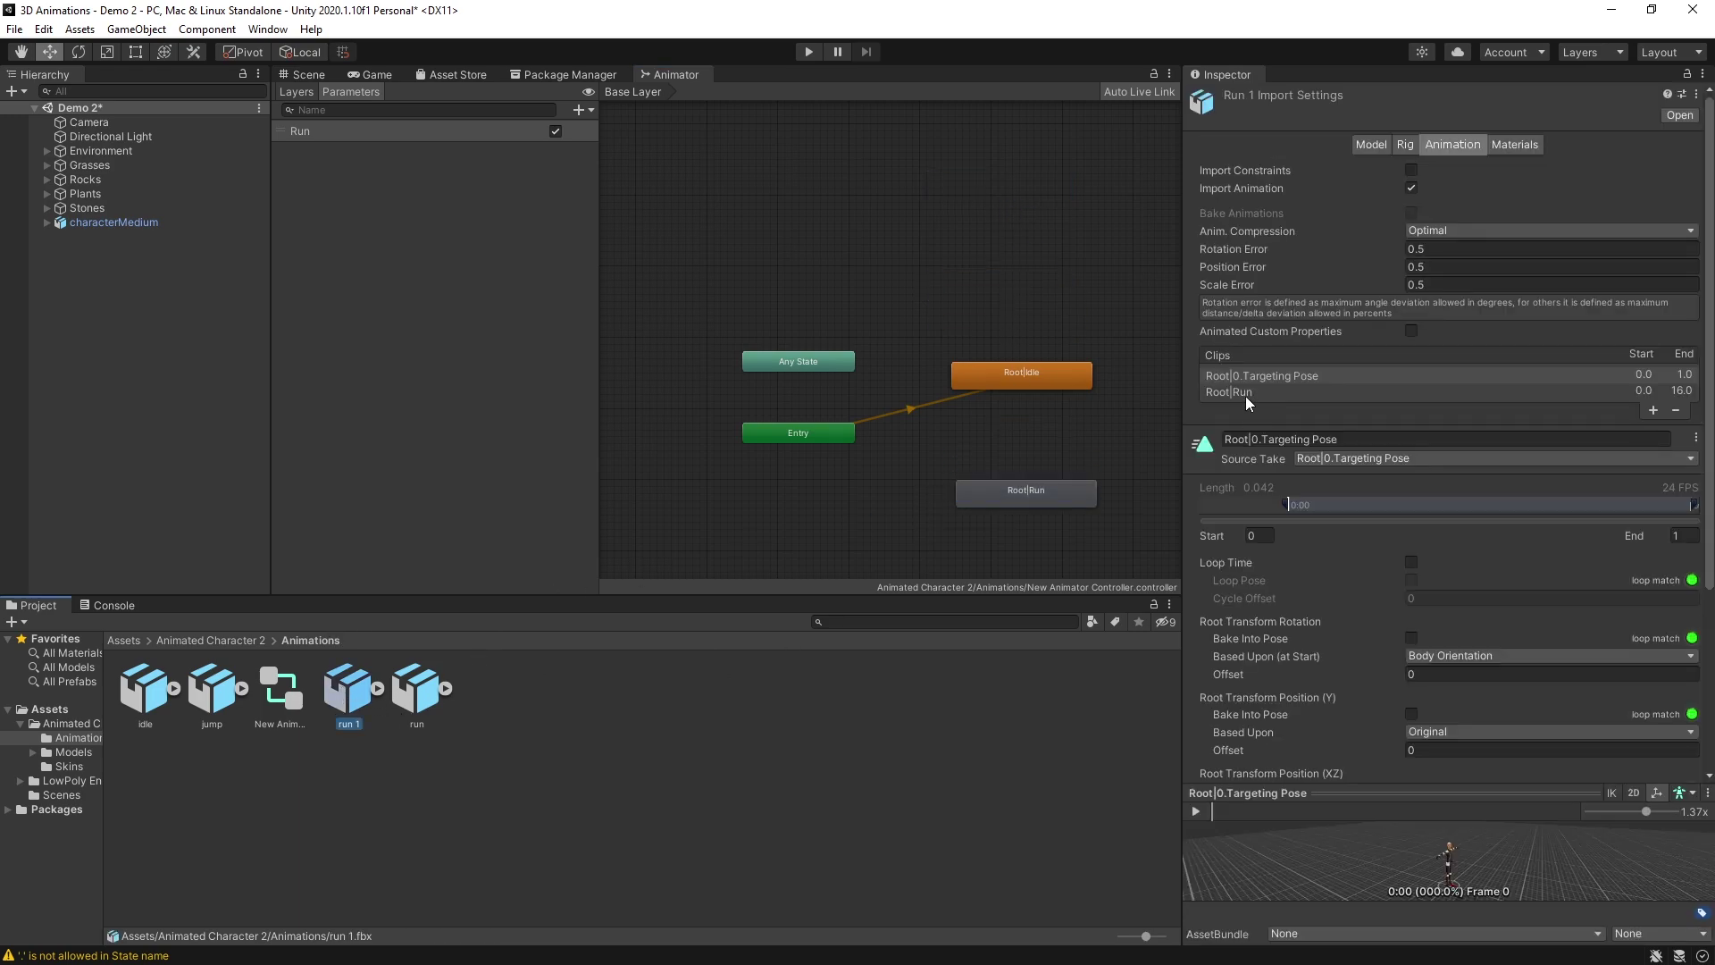
pyautogui.click(1465, 373)
pyautogui.click(1675, 410)
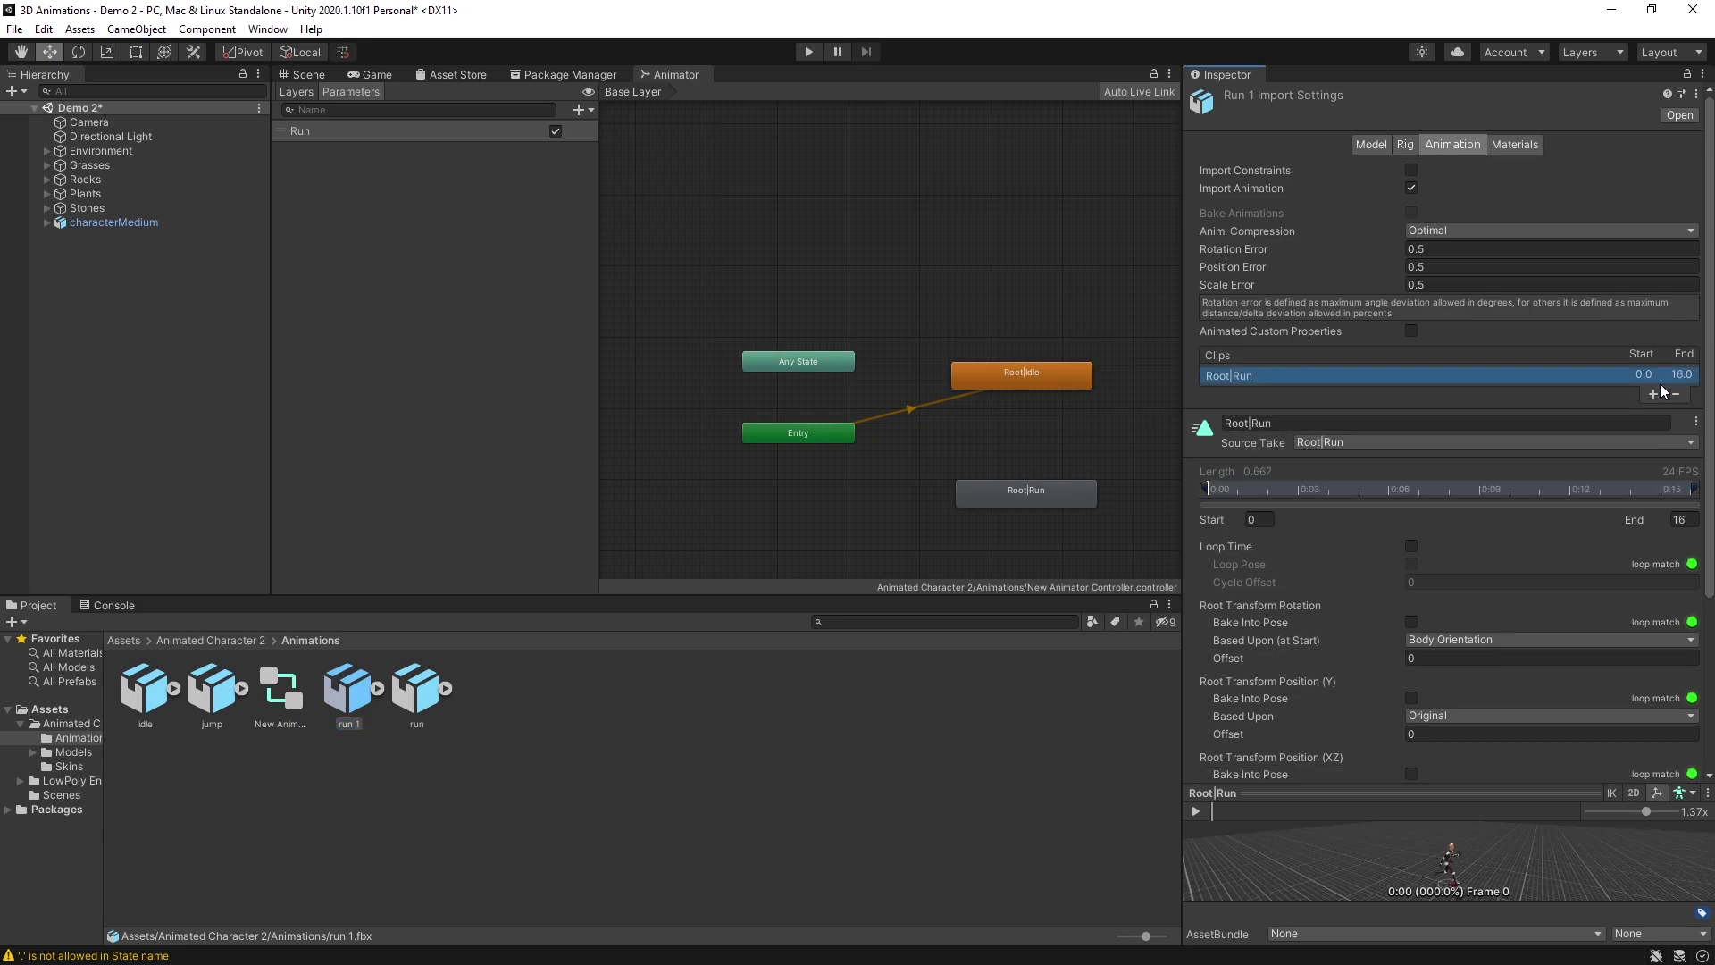
pyautogui.scroll(-5, 1608, 447)
pyautogui.click(1680, 767)
# Step: Replace the old Root|Run state with a new one from the updated run 1
pyautogui.click(940, 506)
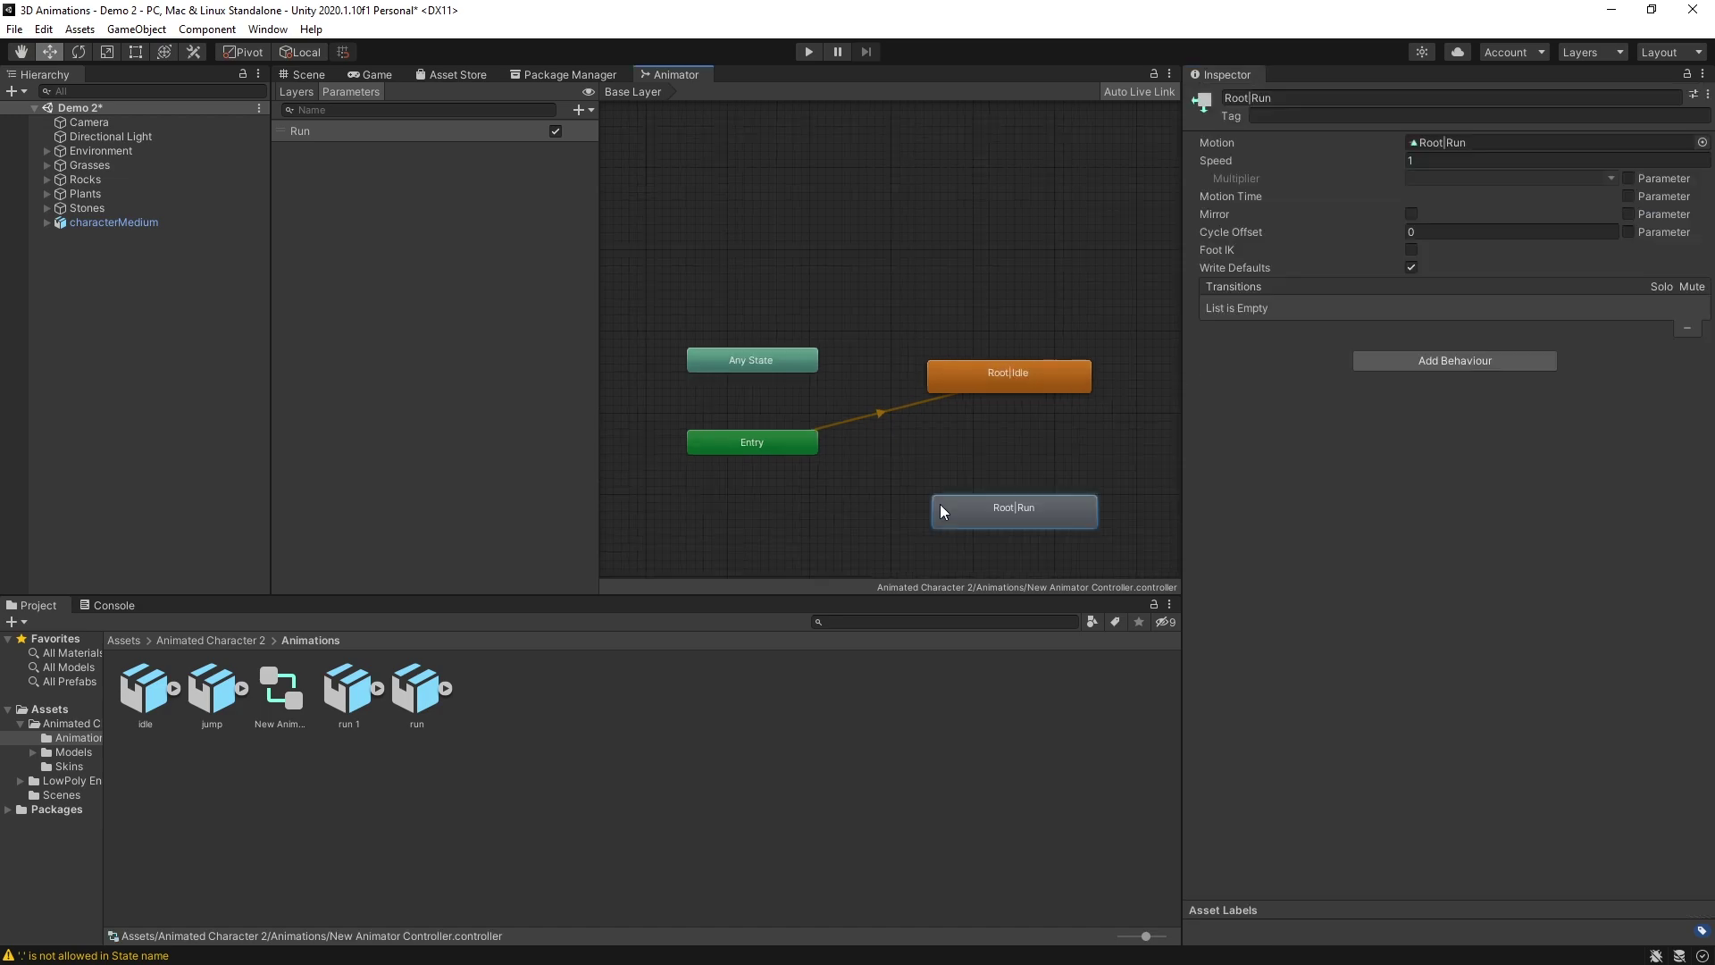
pyautogui.press('Delete')
pyautogui.moveTo(366, 709); pyautogui.dragTo(871, 197)
pyautogui.moveTo(929, 280); pyautogui.dragTo(1019, 486)
pyautogui.click(1005, 223)
# Step: Make a Root|Idle to Root|Run transition conditioned on Run true, then test in play mode
pyautogui.rightClick(1004, 371)
pyautogui.click(1036, 383)
pyautogui.click(995, 479)
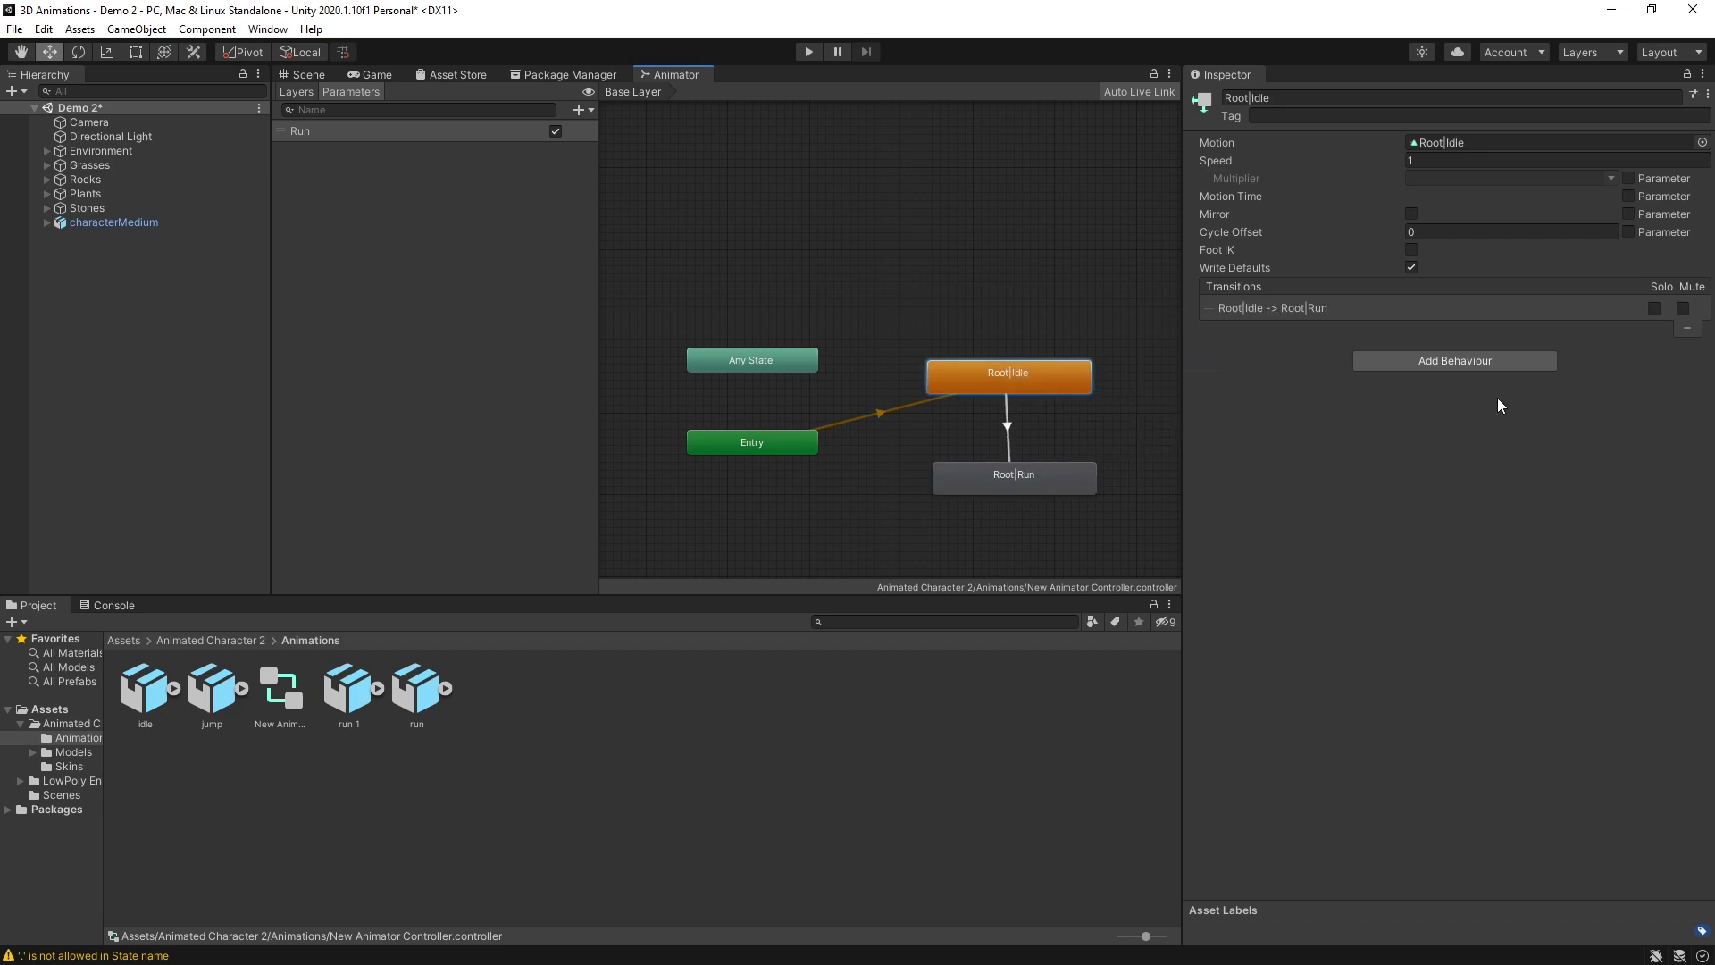
pyautogui.click(1009, 418)
pyautogui.click(809, 52)
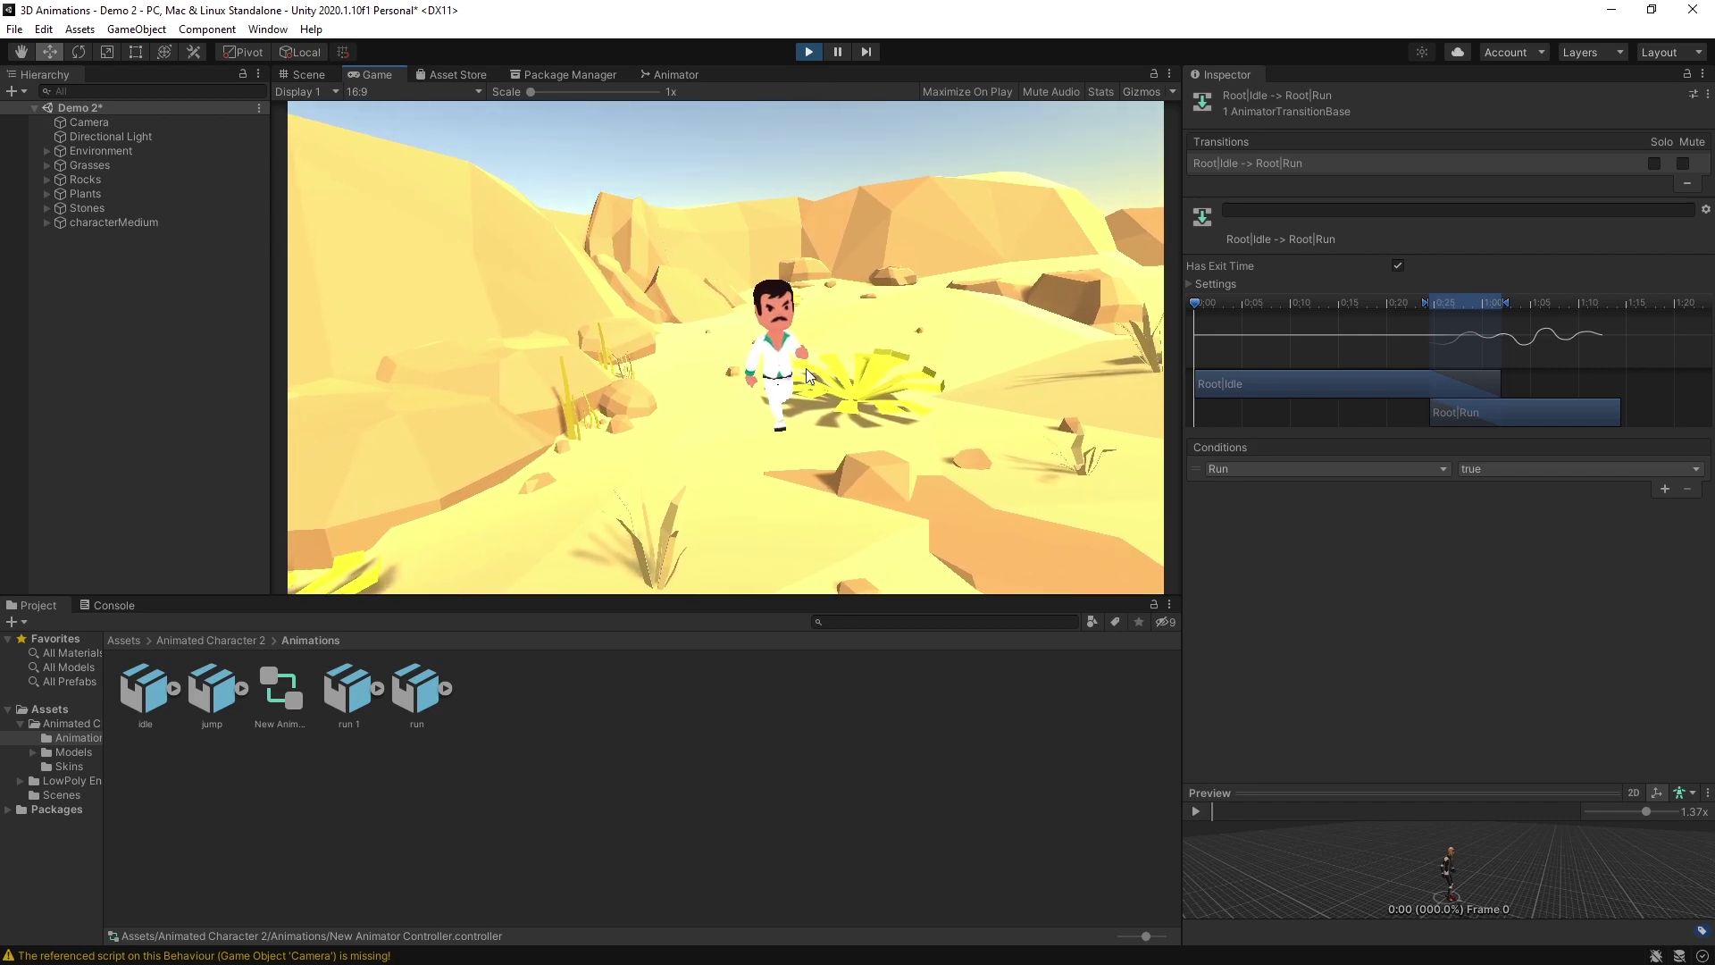
# Step: Tick Loop Time on run 1's Root|Run clip and apply it when re-entering play mode
pyautogui.hotkey('ctrl', 'p')
pyautogui.click(347, 693)
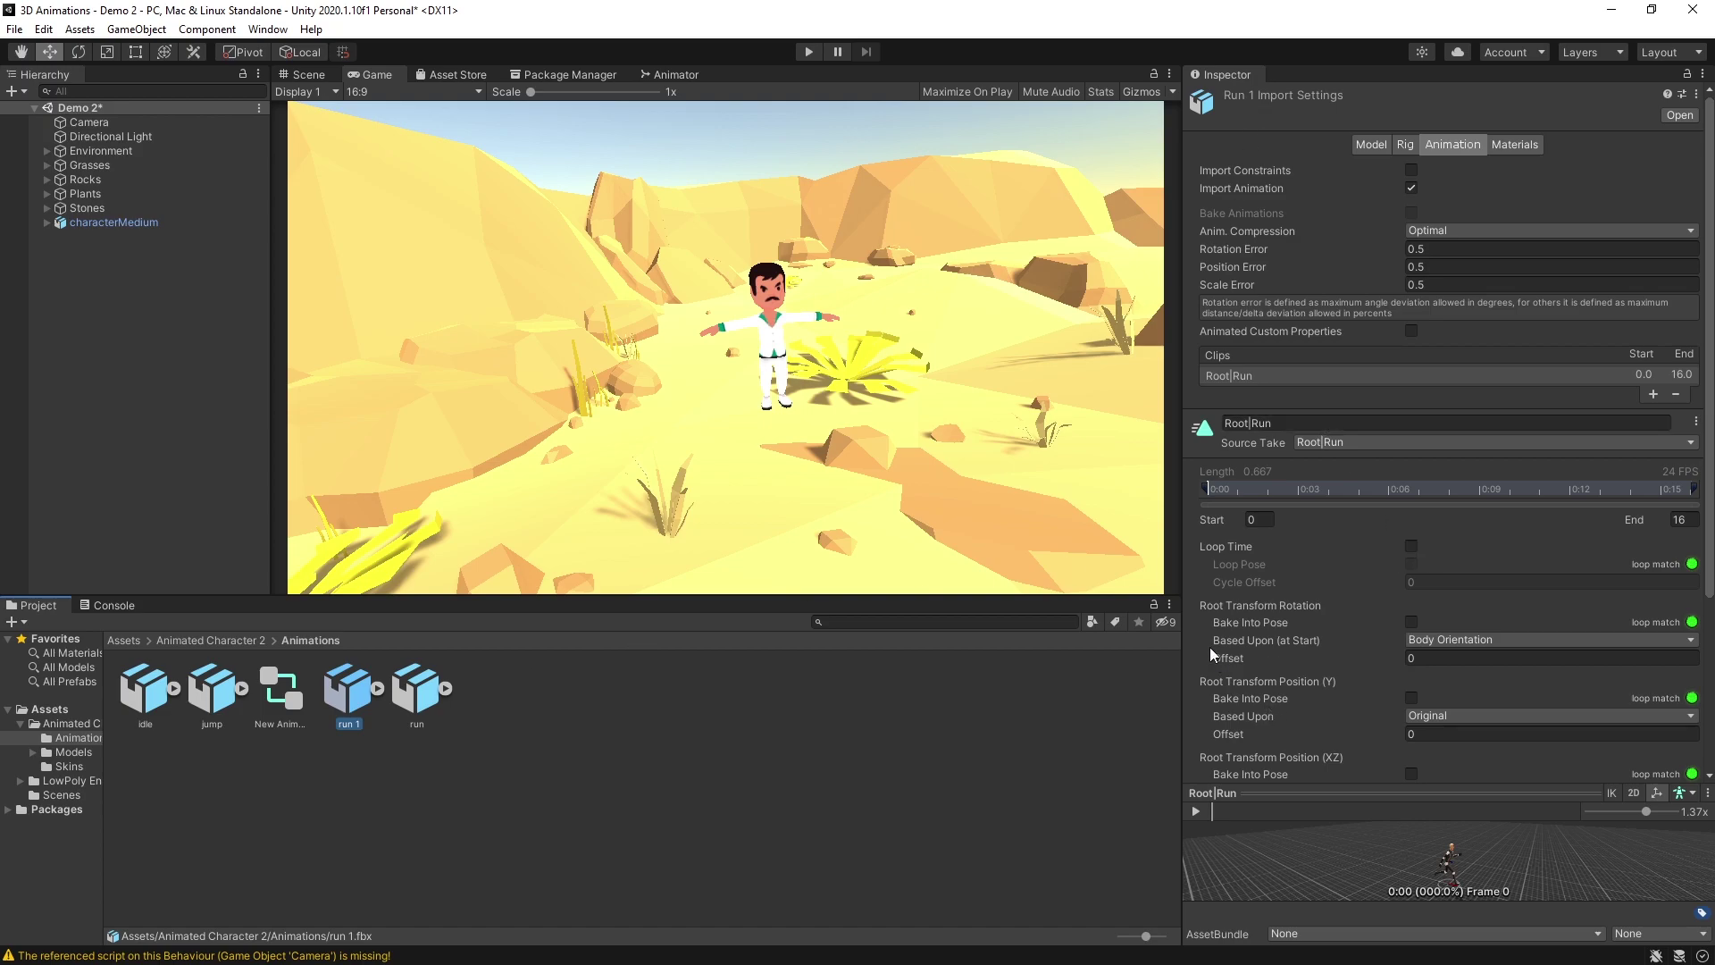
pyautogui.click(1412, 546)
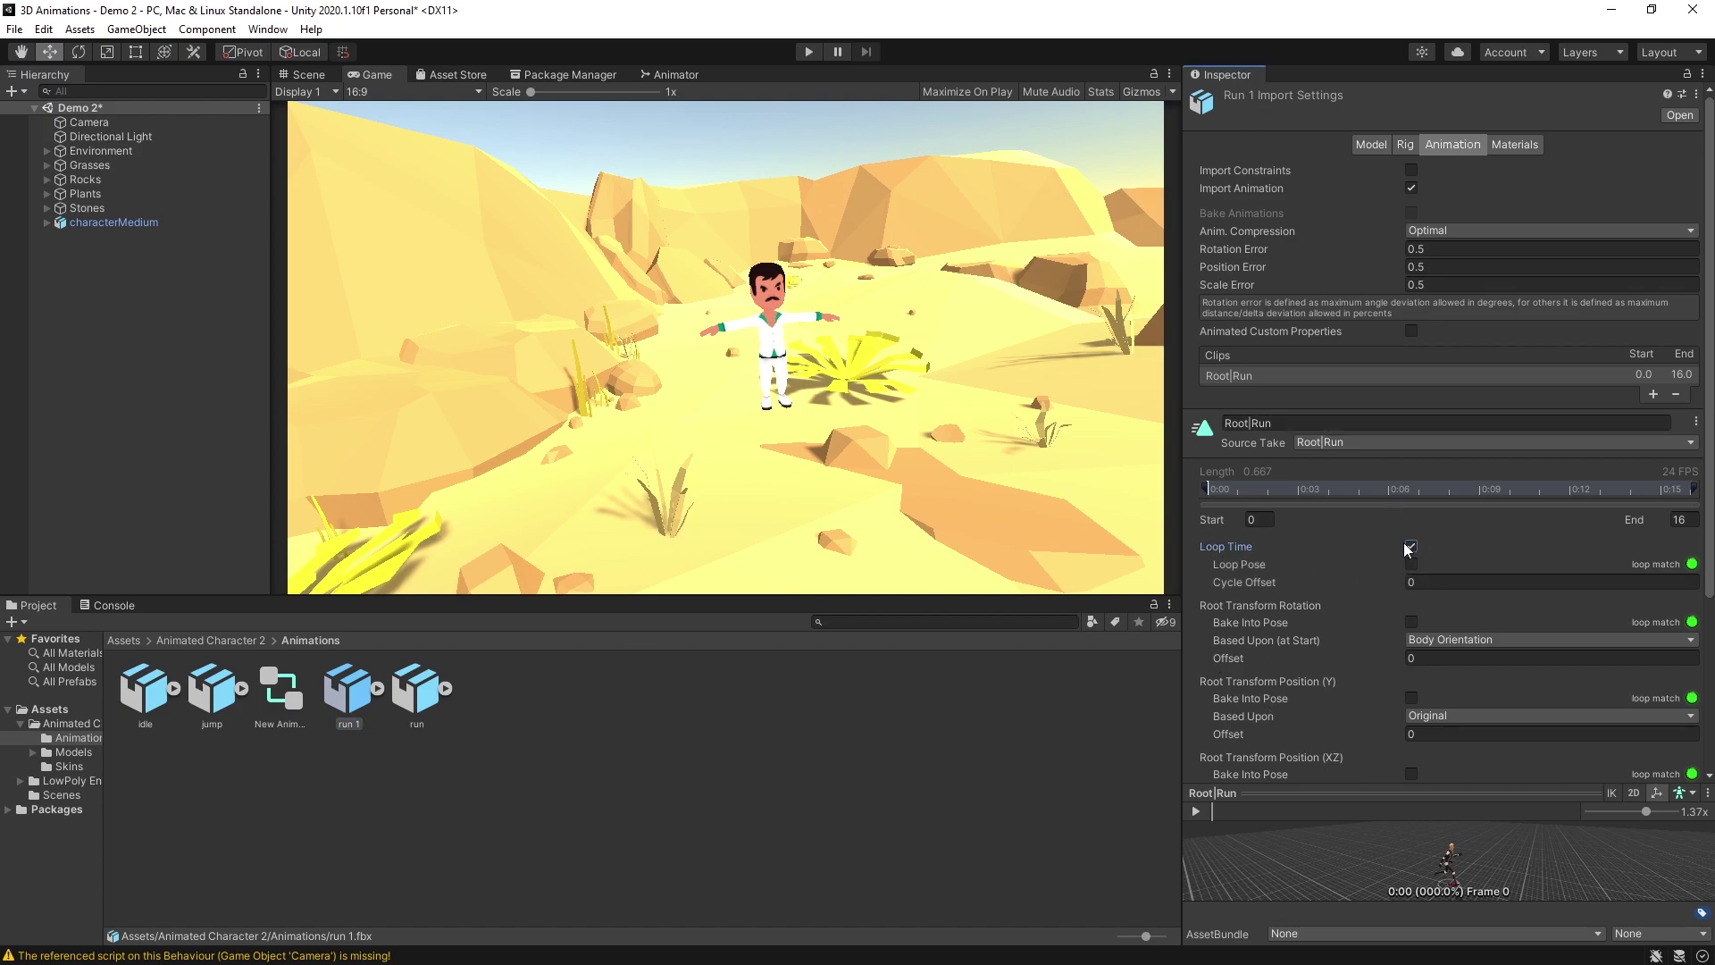
pyautogui.click(809, 51)
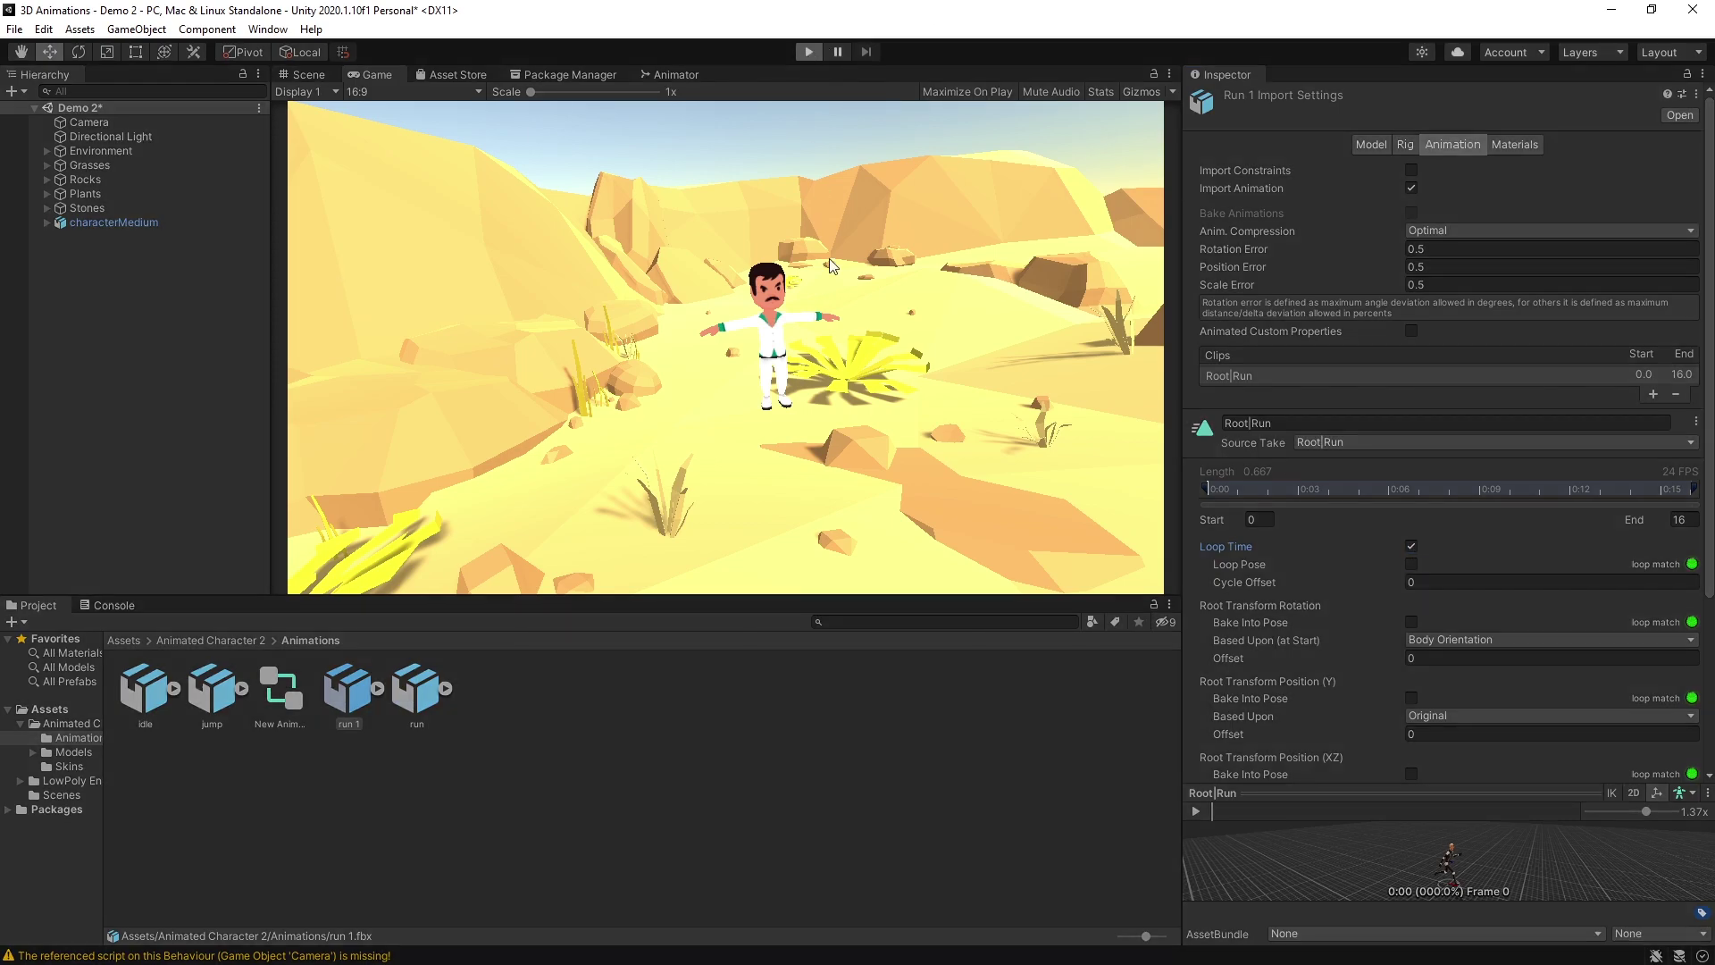
pyautogui.click(836, 530)
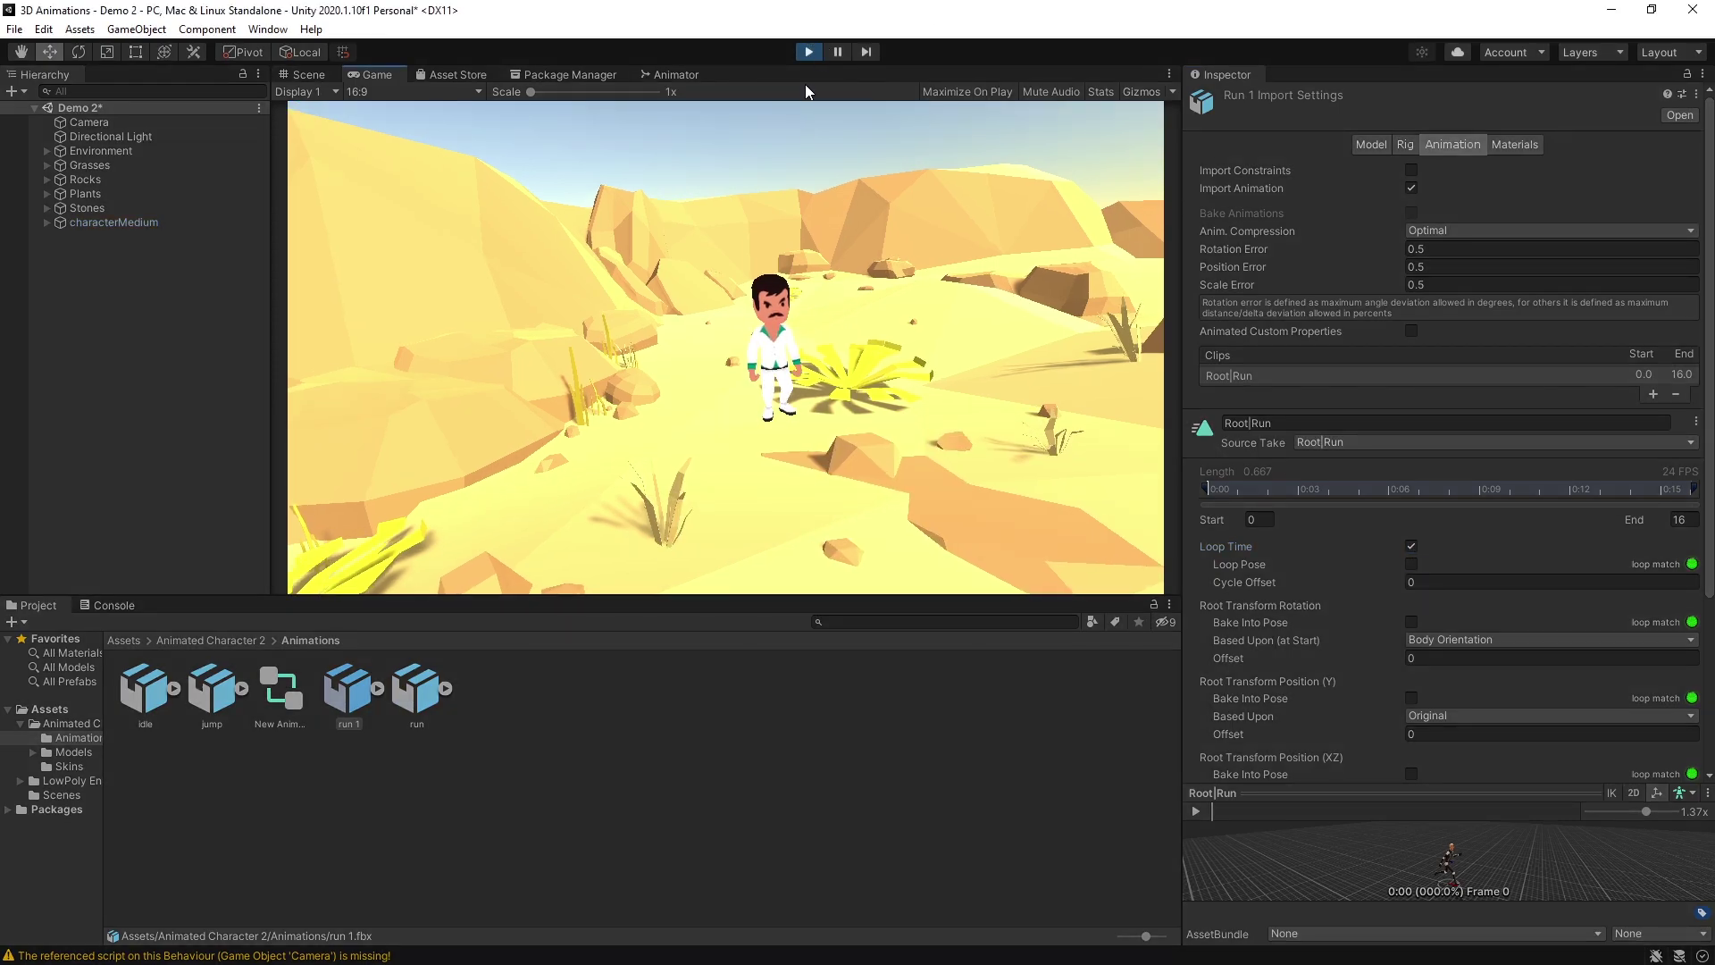